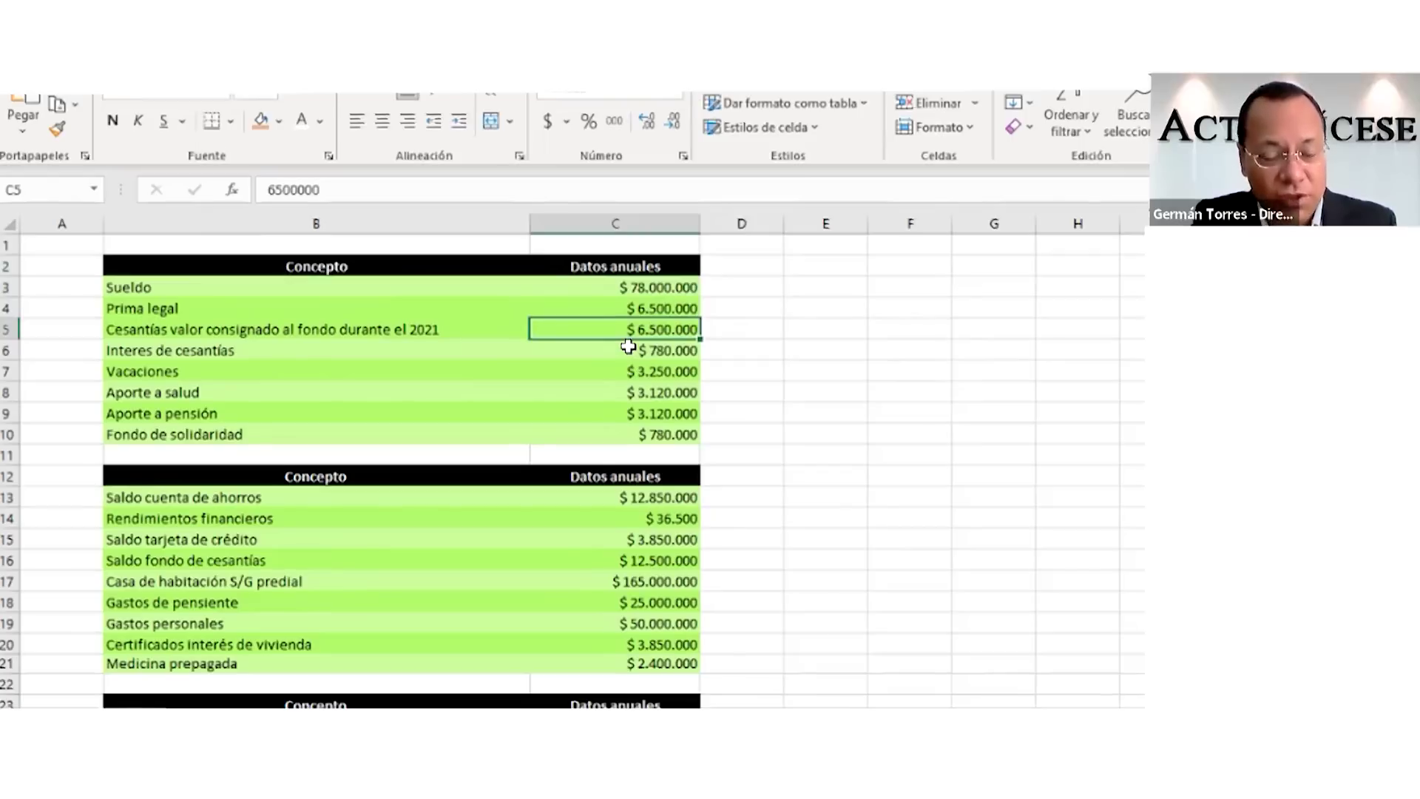
Review the annual amounts in the first table from Interes de cesantías through Fondo de solidaridad.
click(628, 346)
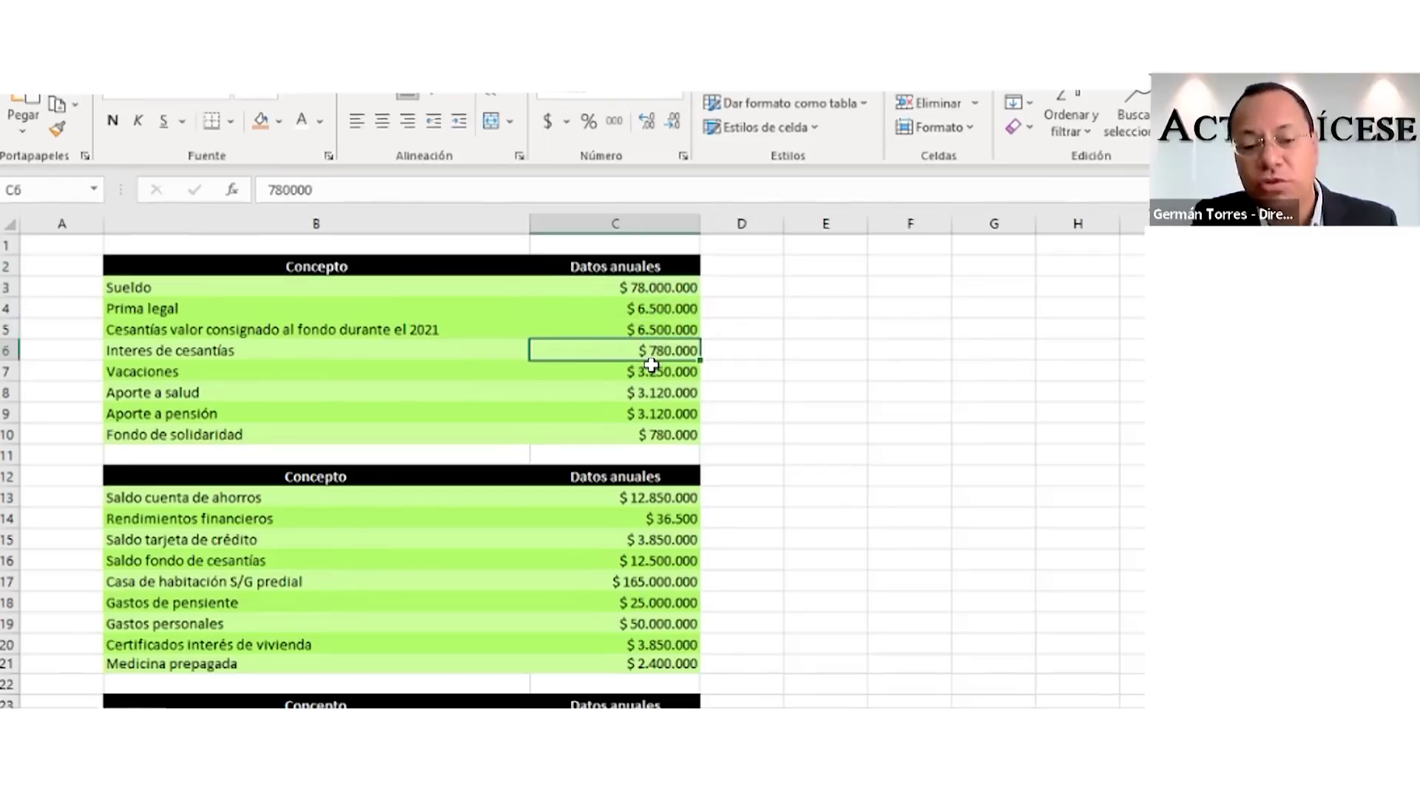
click(651, 367)
click(627, 392)
click(627, 415)
click(621, 435)
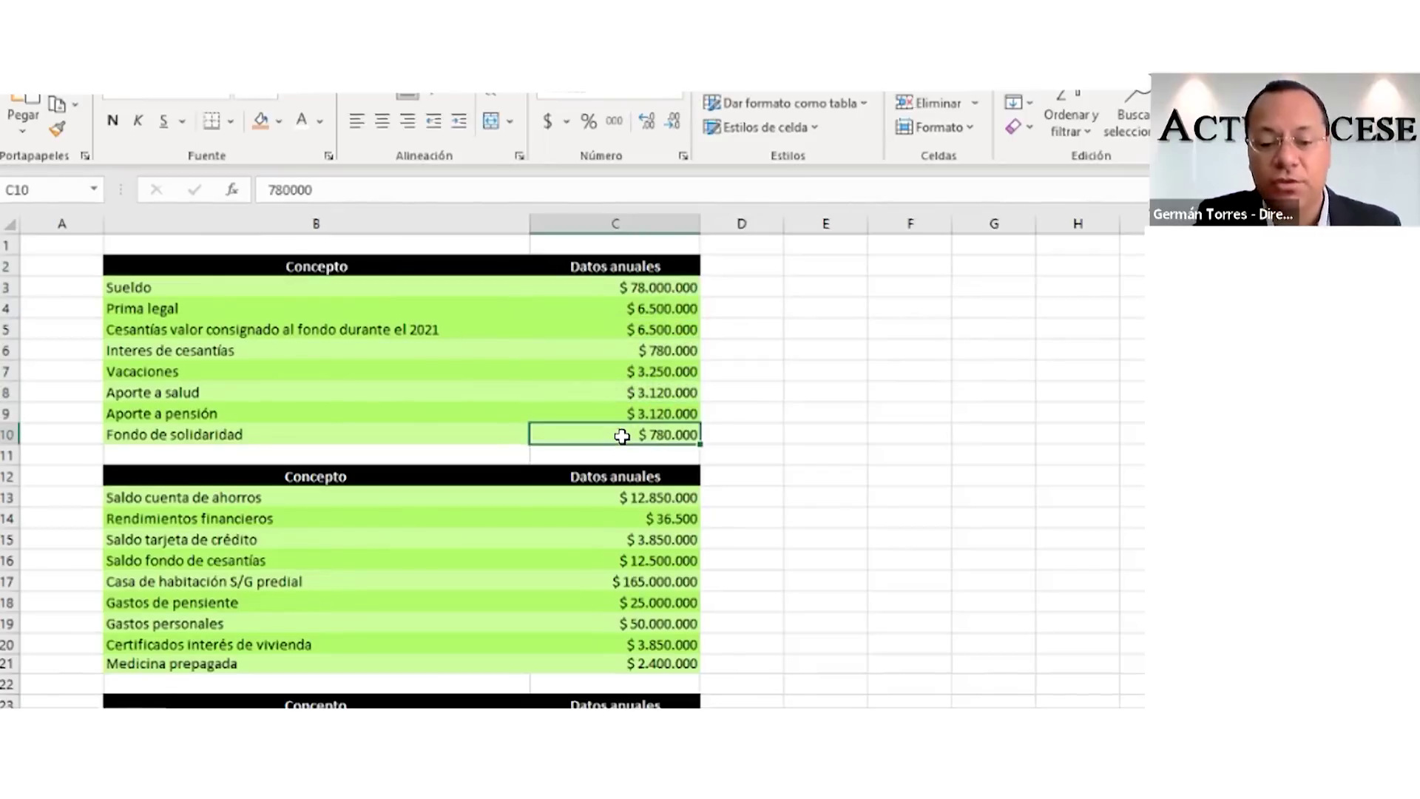
scroll(621, 436, down, 1)
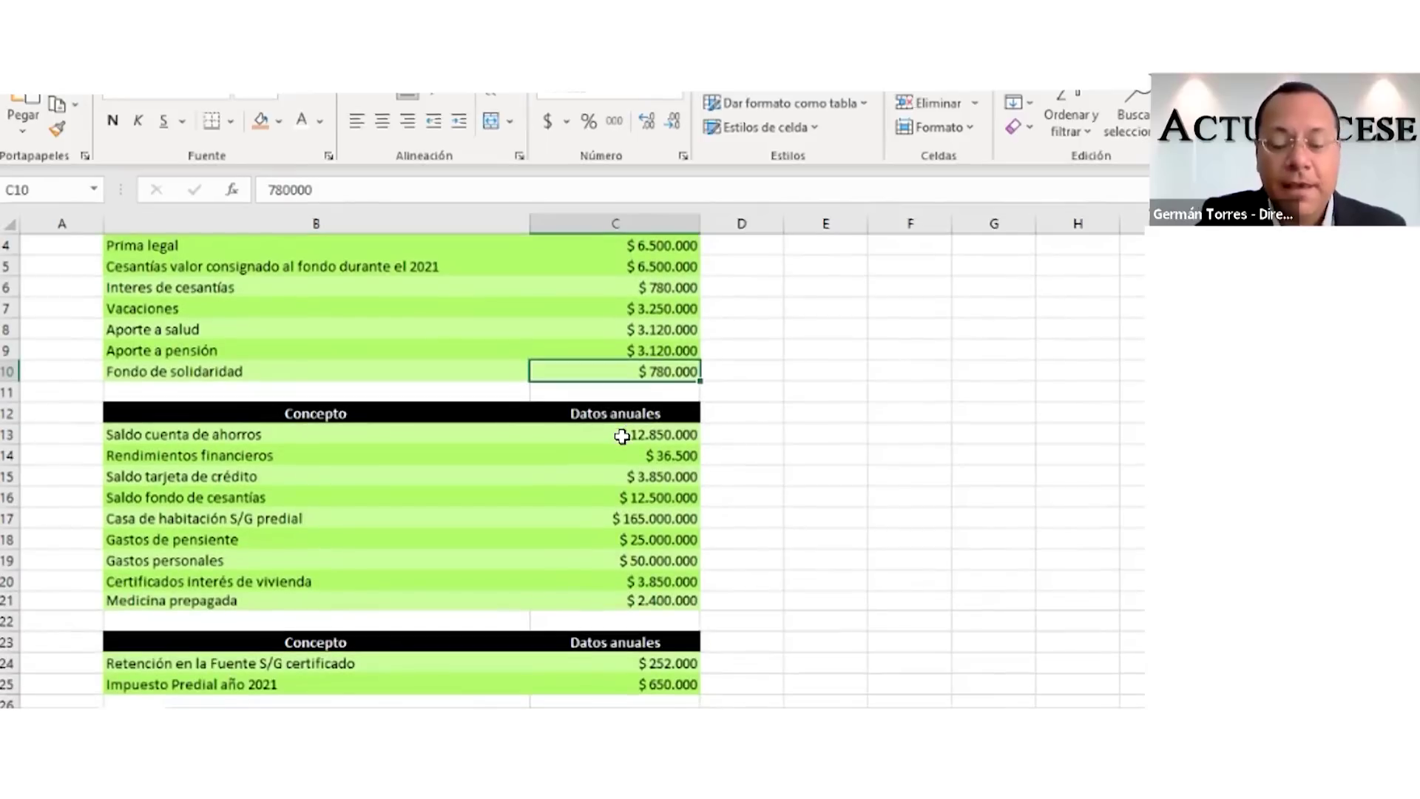
Review the second table's savings, credit card, cesantías fund and Casa de habitación S/G predial amounts.
click(775, 413)
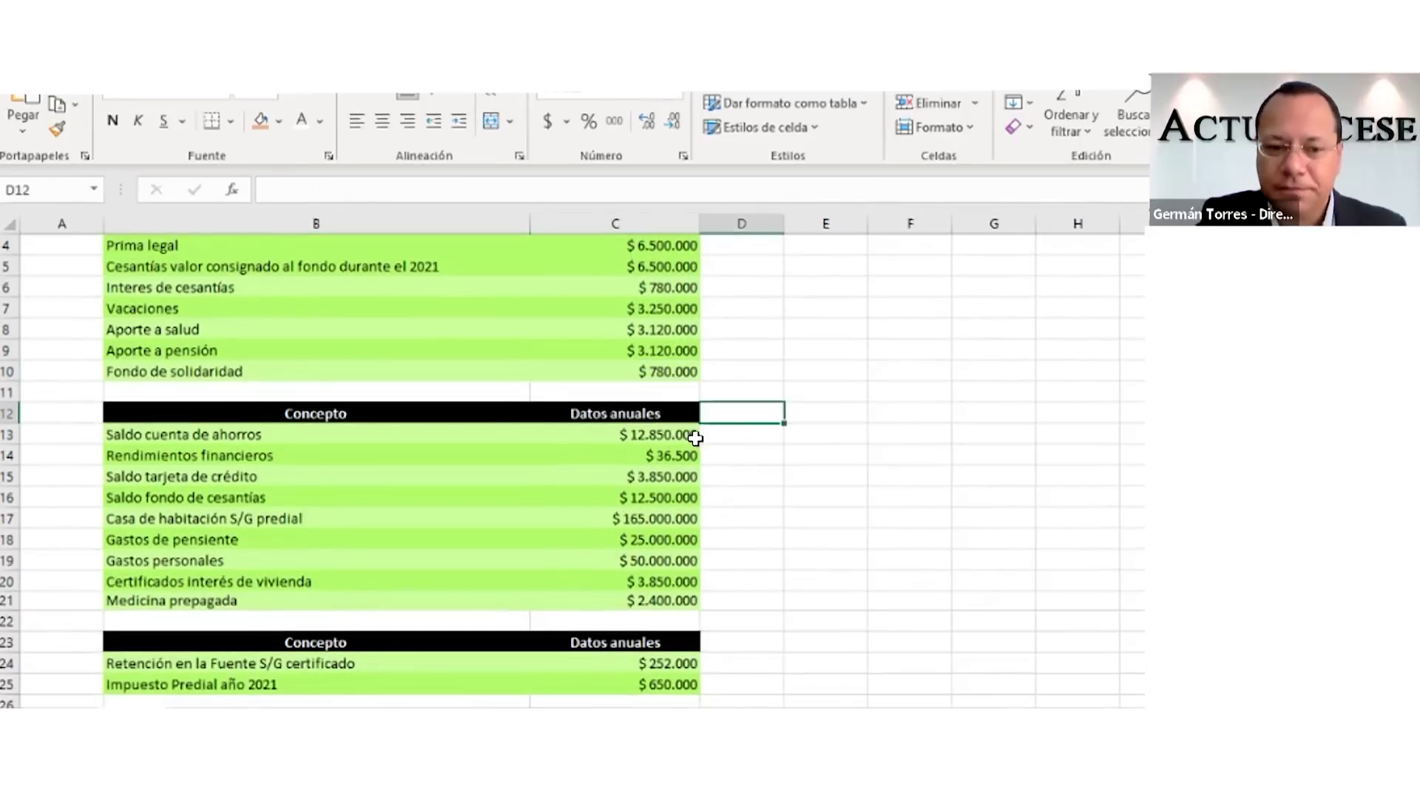
click(259, 450)
drag(258, 449, 303, 535)
click(586, 432)
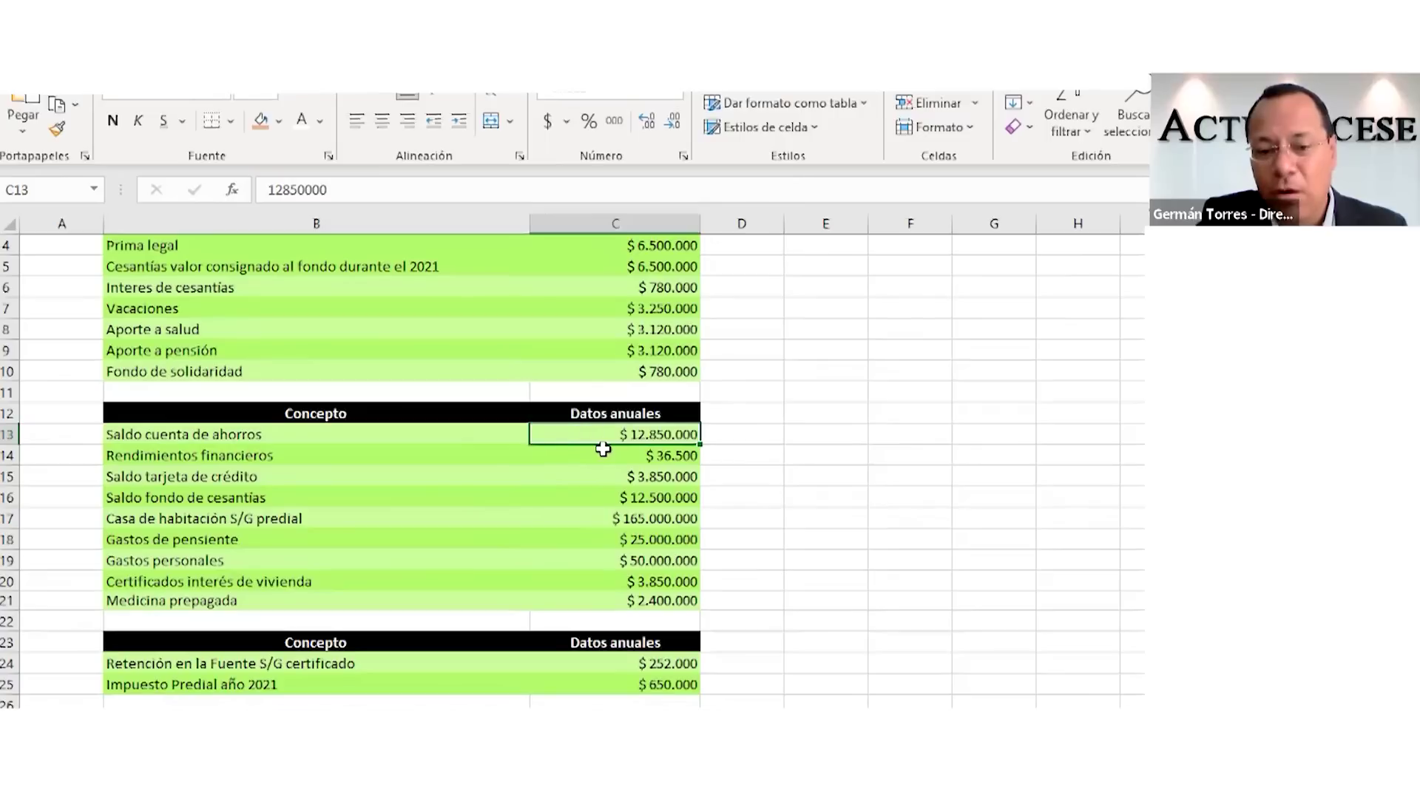
click(613, 470)
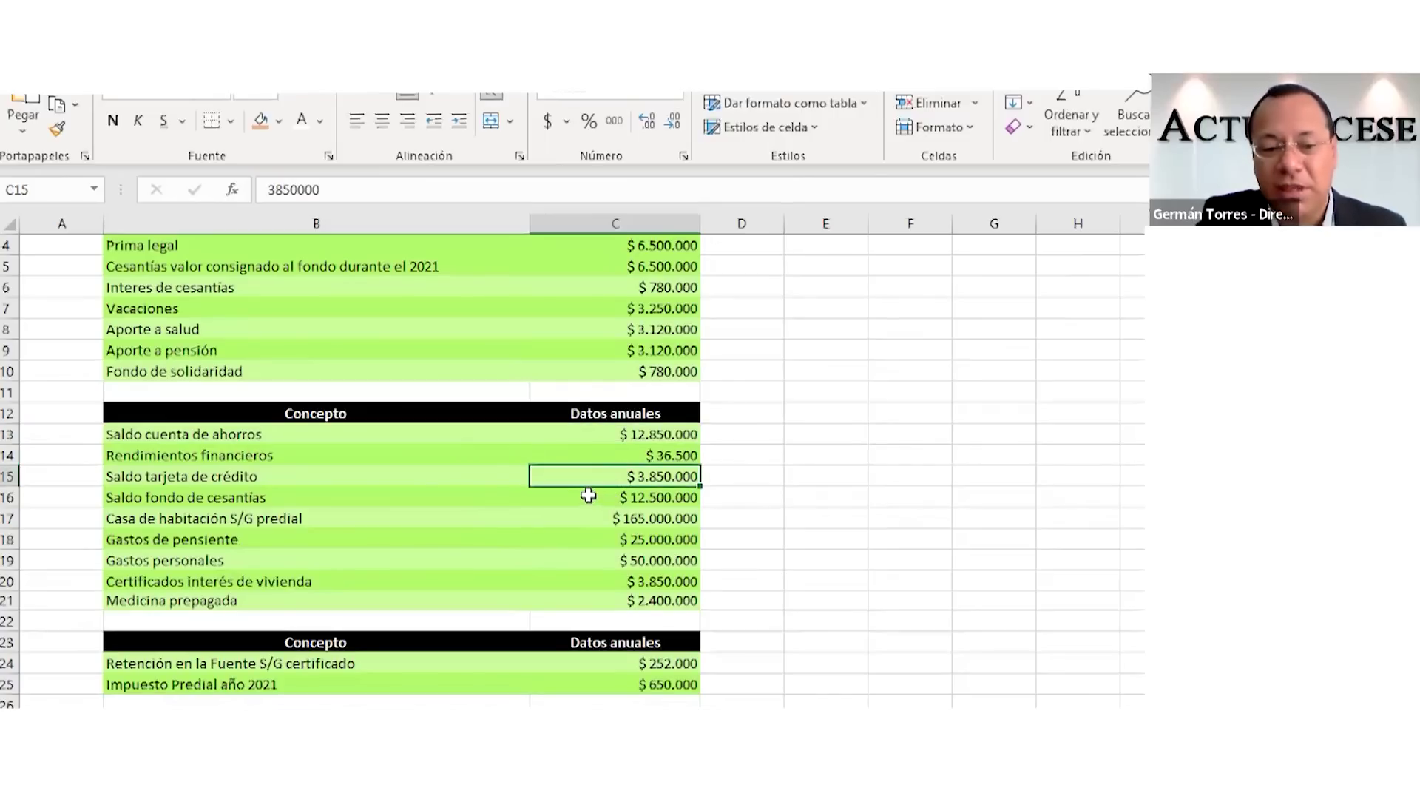
click(617, 497)
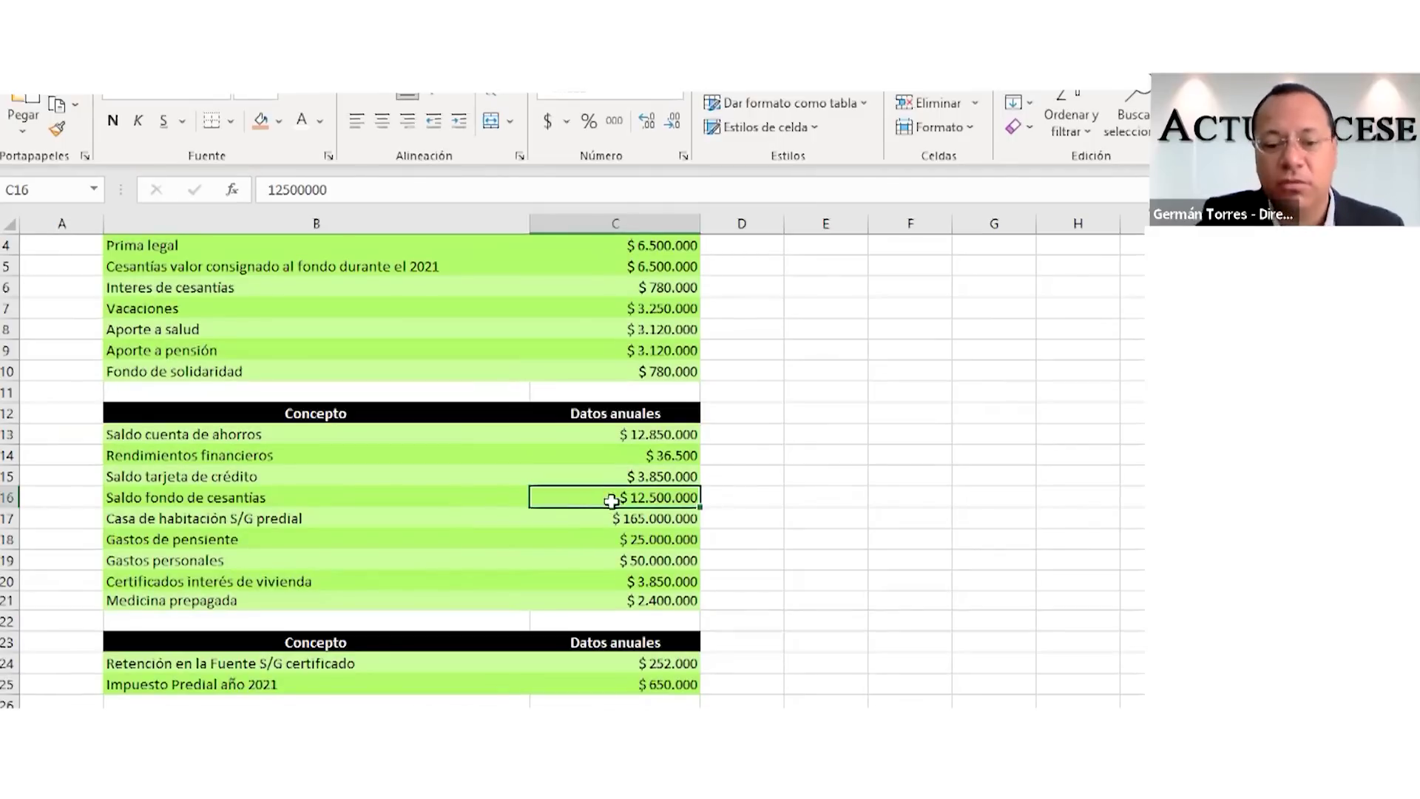
click(598, 522)
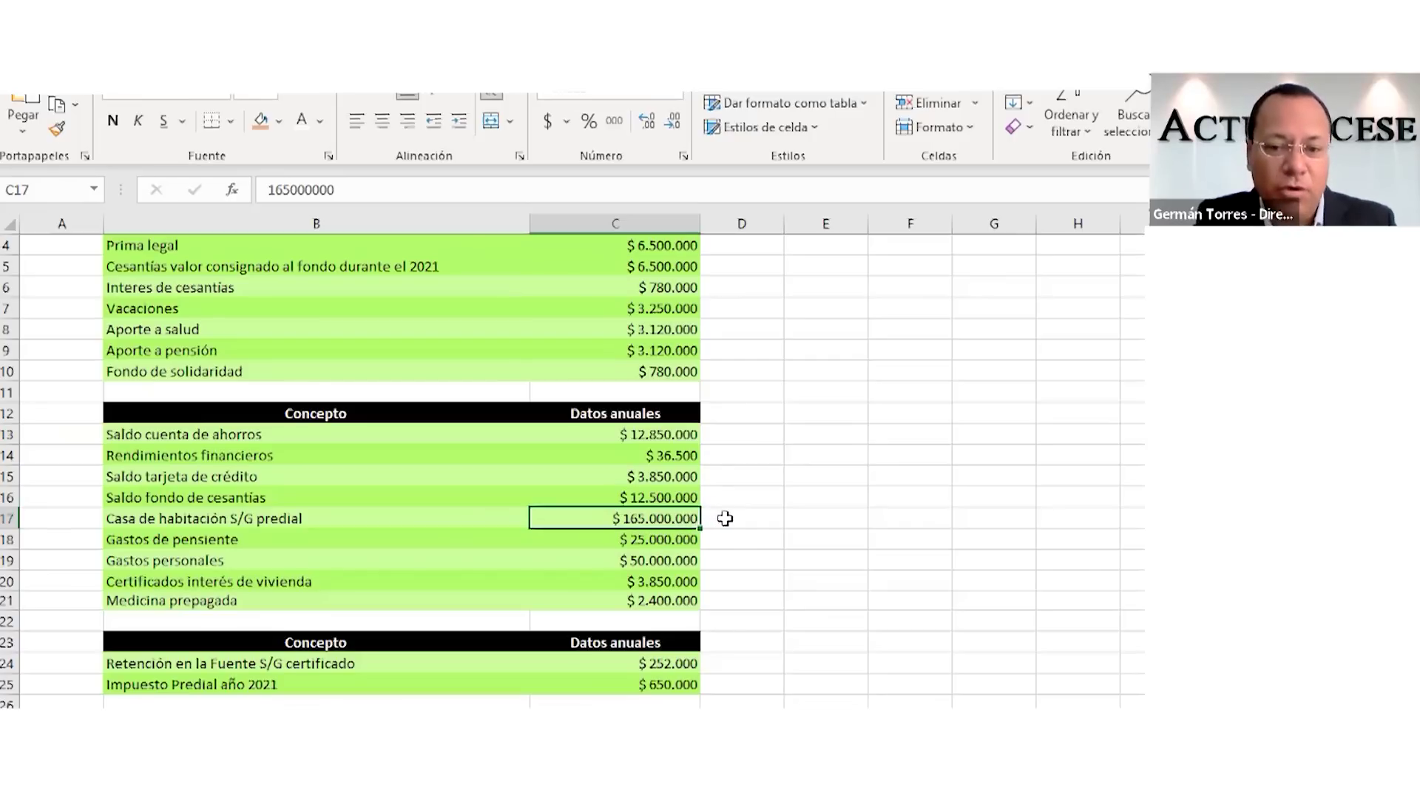
key(Right)
Compare the Sueldo amount with the Casa de habitación S/G predial value and look over all three data tables.
scroll(636, 326, up, 1)
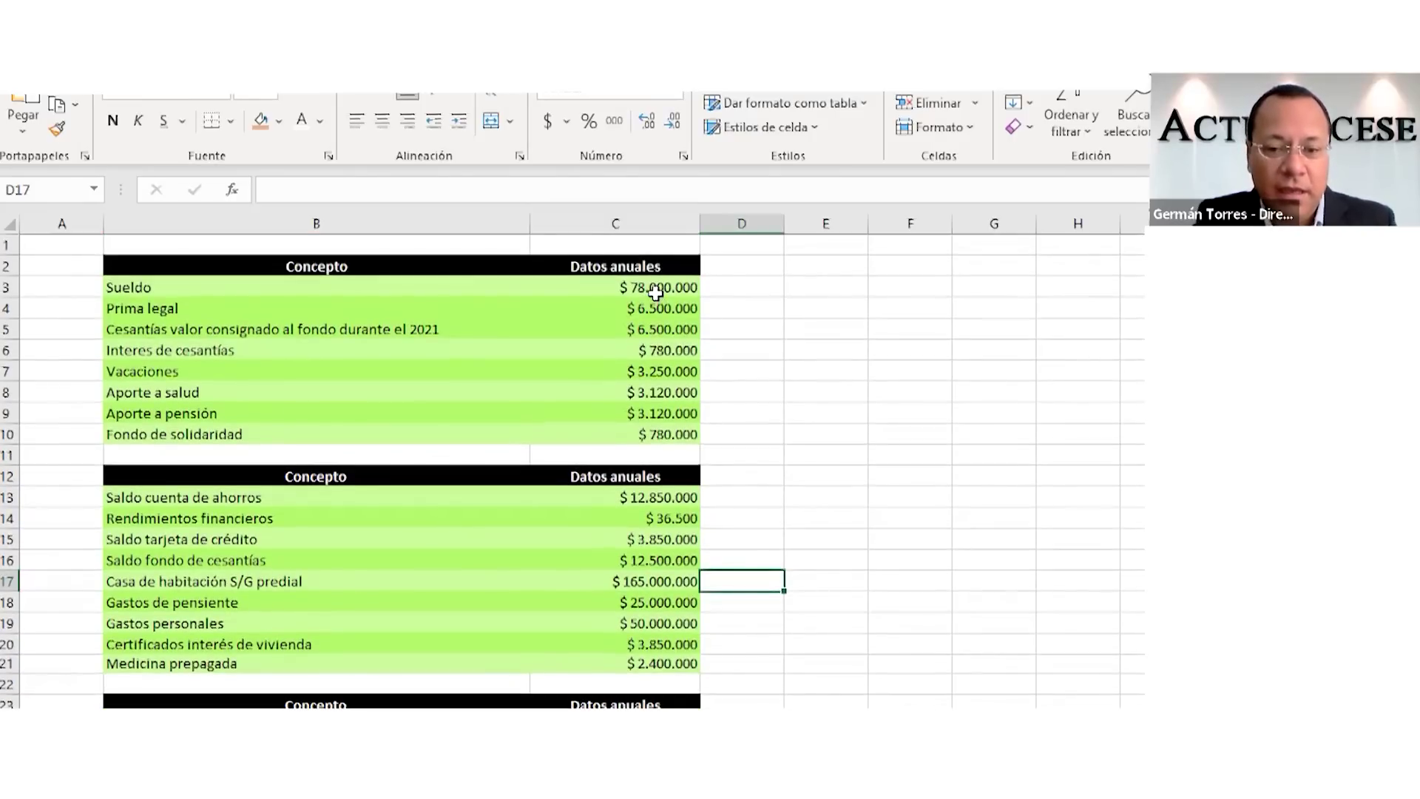
click(656, 293)
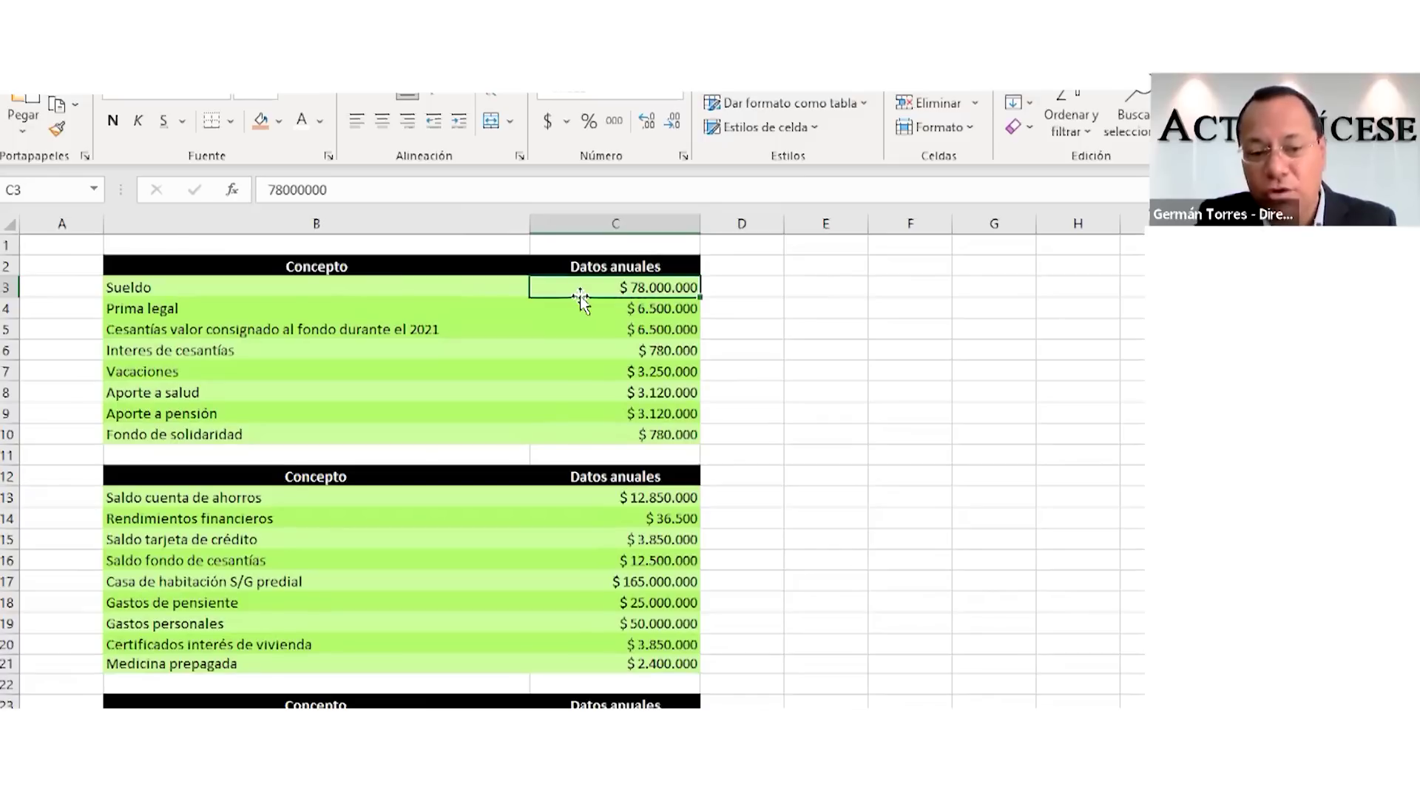
click(690, 582)
scroll(704, 513, down, 1)
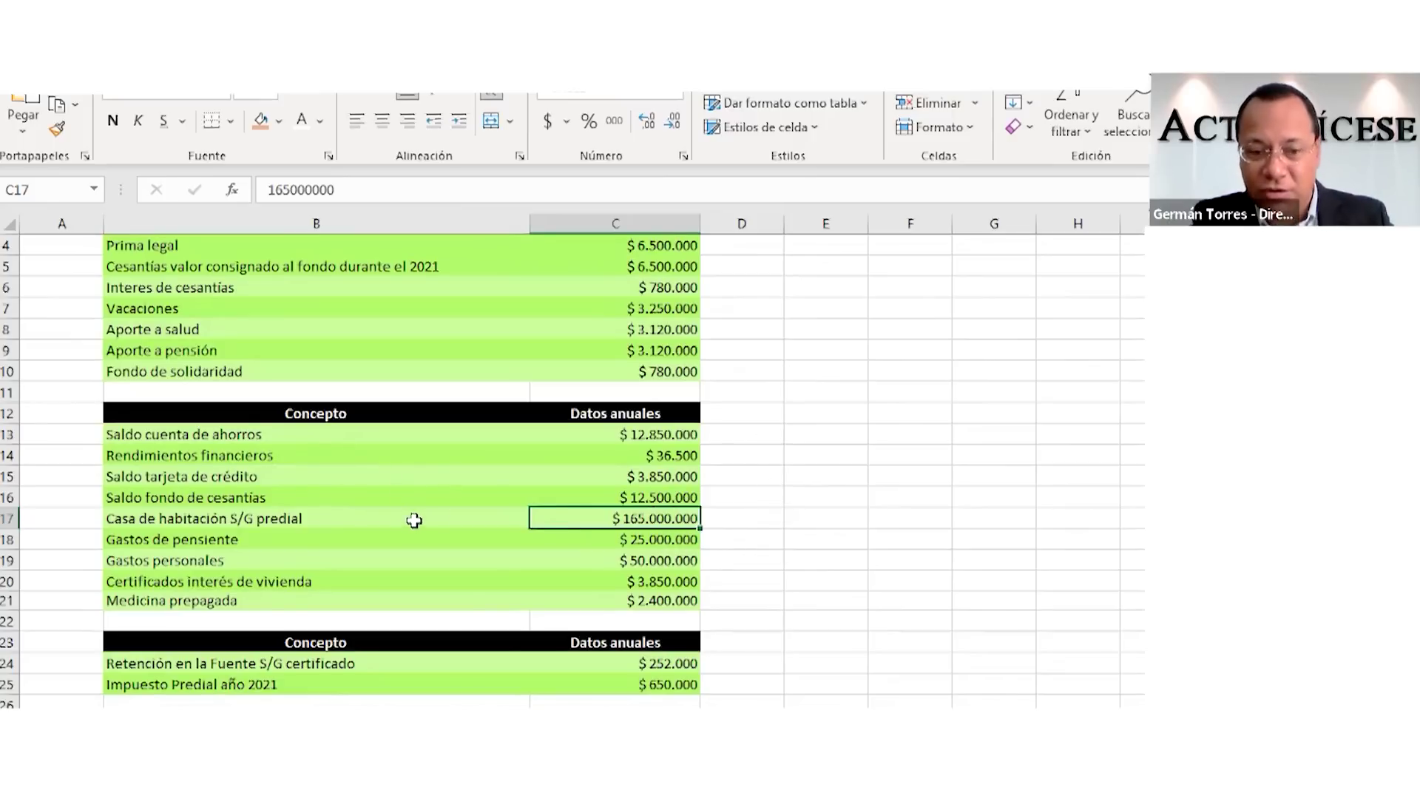
scroll(619, 549, down, 2)
scroll(620, 549, up, 1)
scroll(620, 549, up, 3)
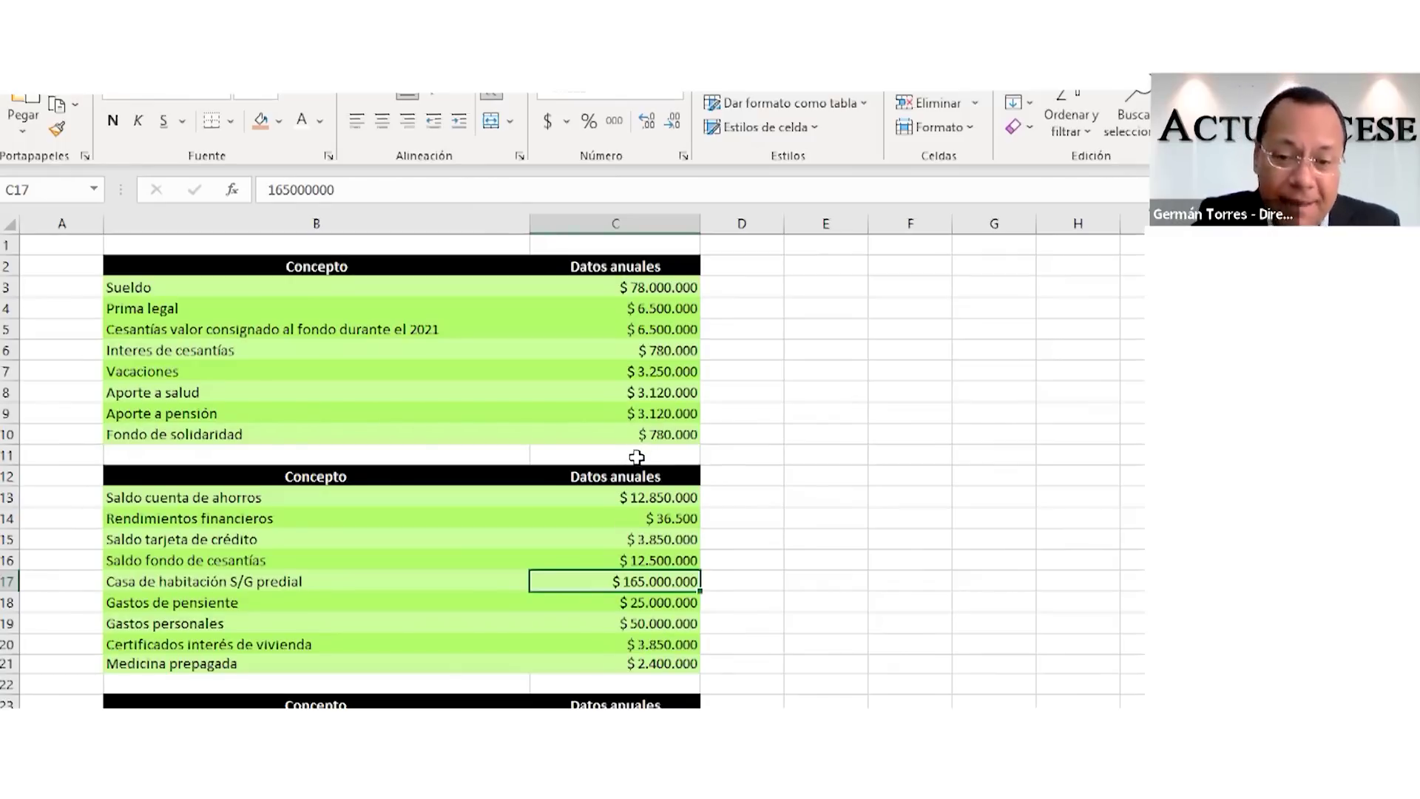
scroll(628, 517, down, 1)
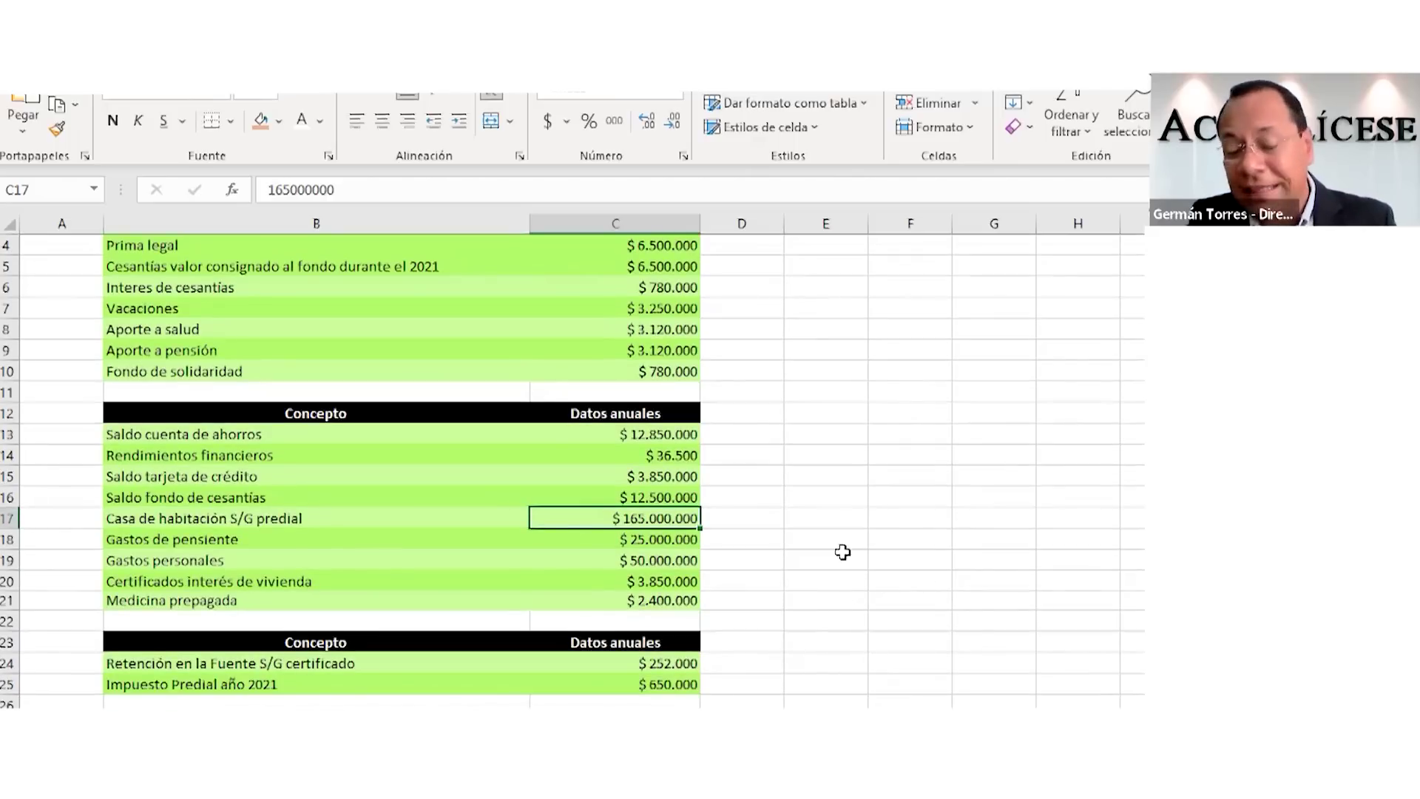
scroll(574, 402, up, 1)
scroll(574, 403, down, 2)
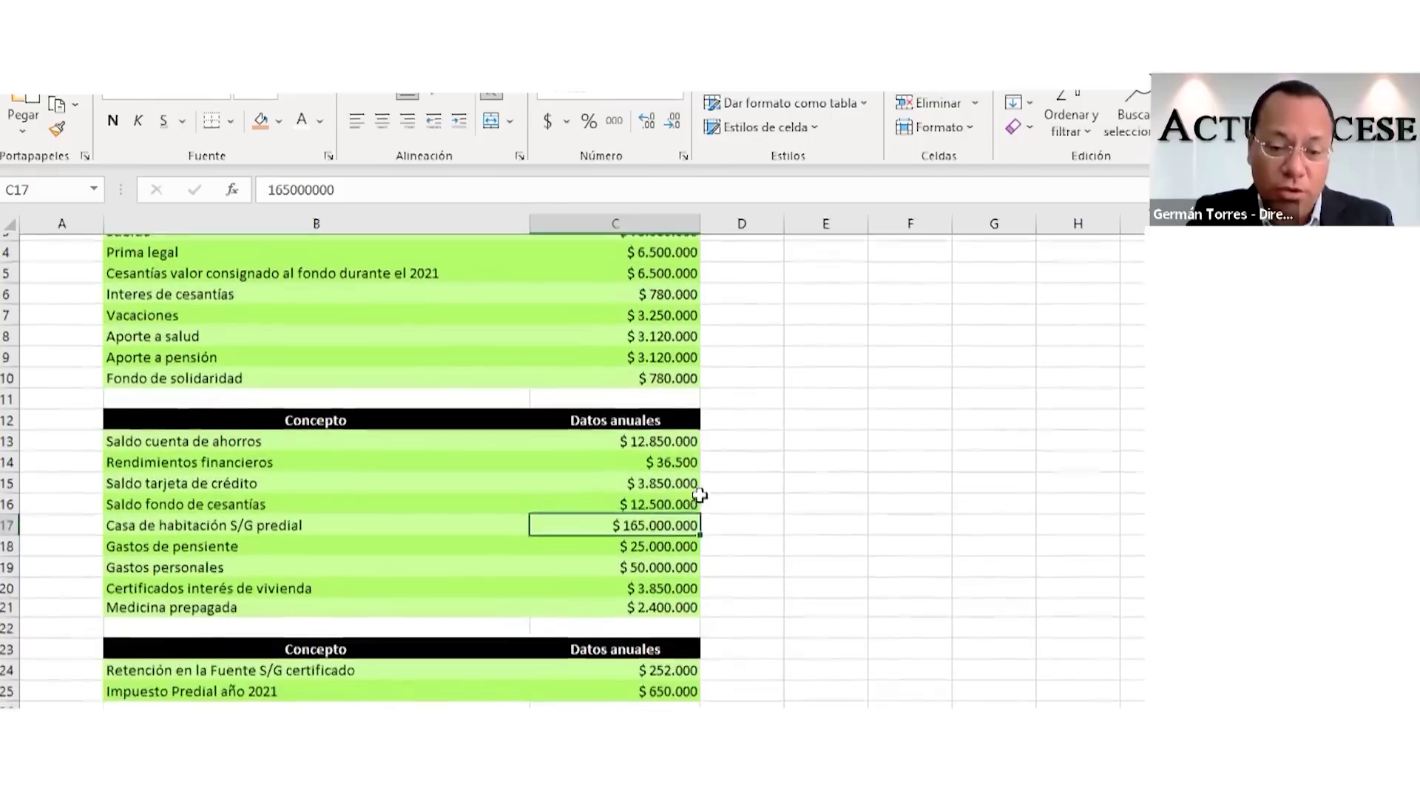
click(721, 479)
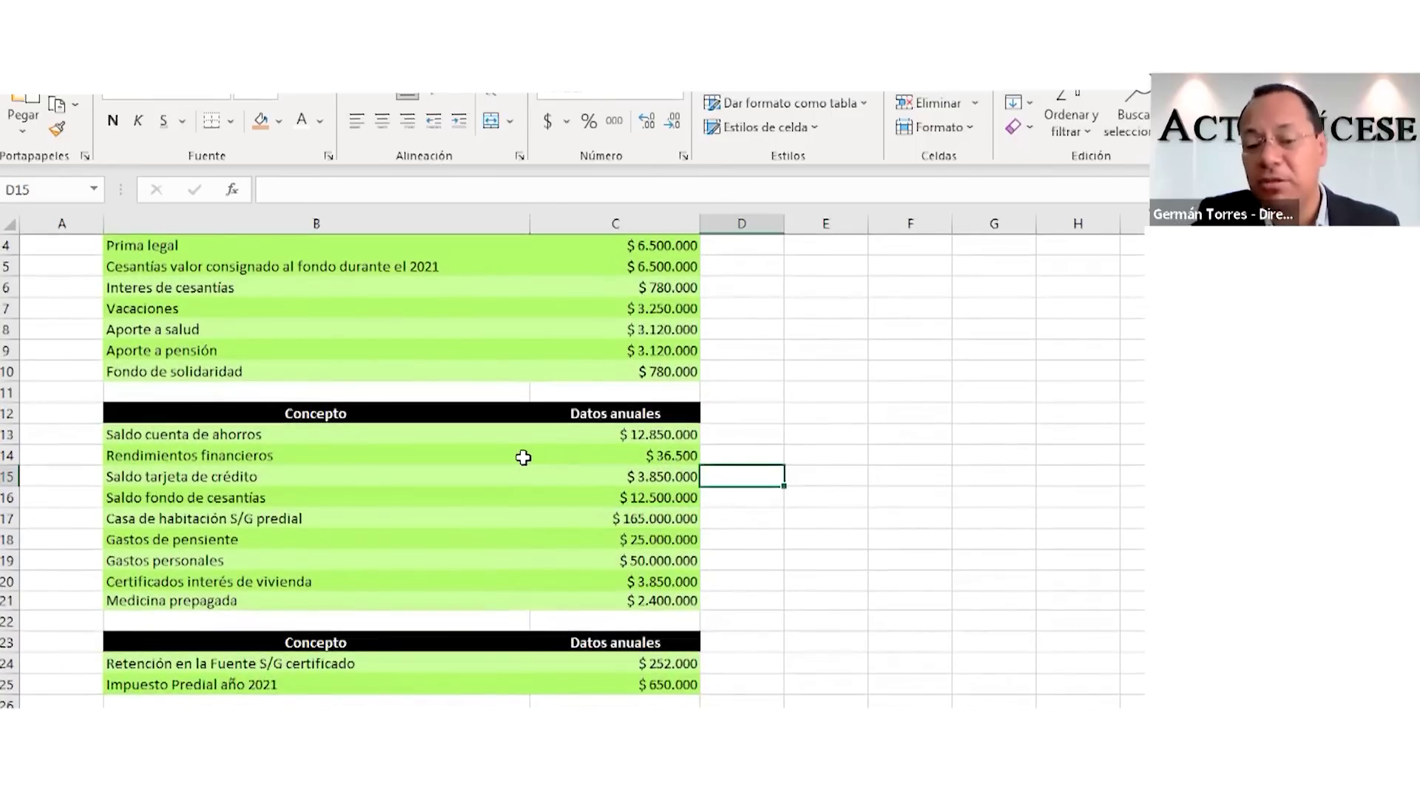
scroll(529, 455, down, 1)
scroll(535, 453, up, 2)
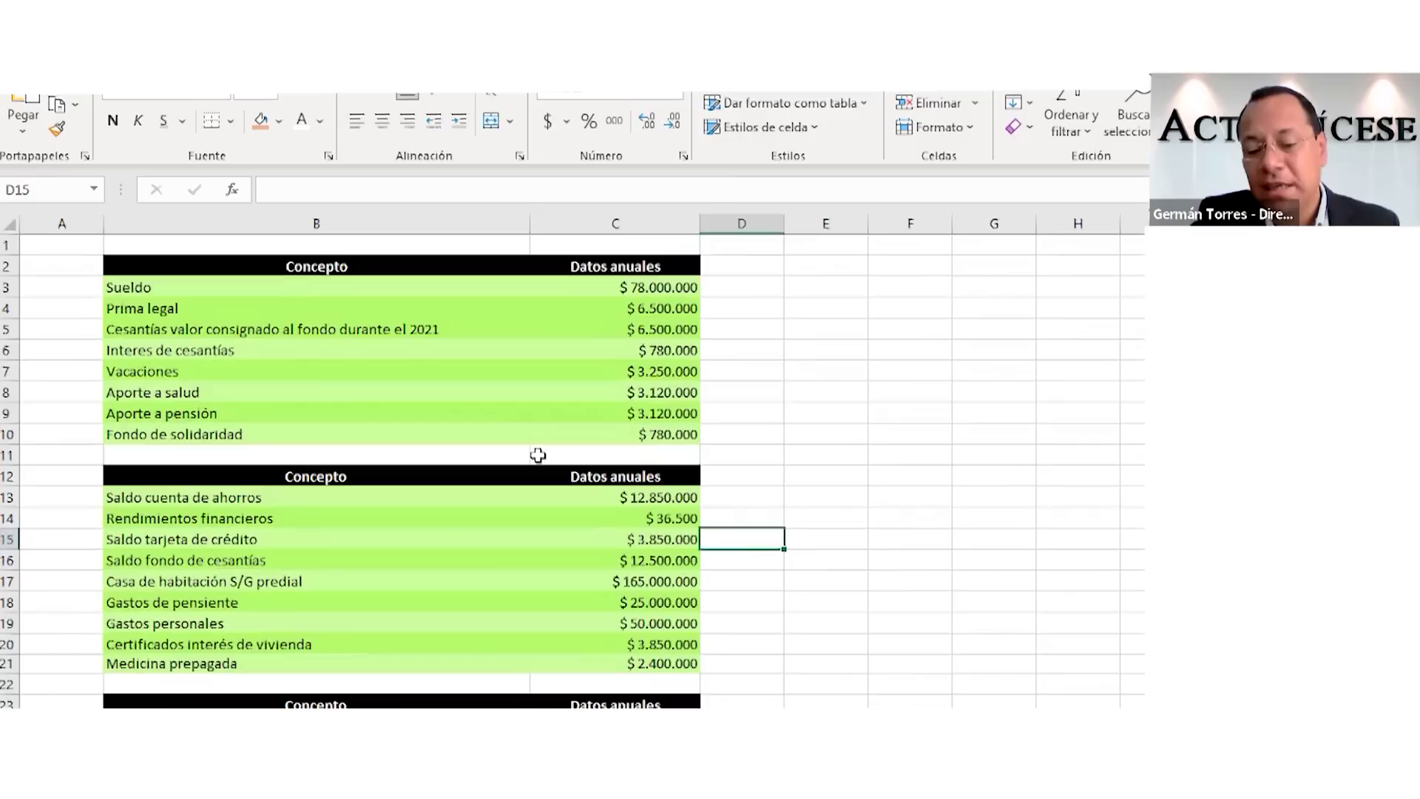
scroll(603, 447, down, 2)
scroll(593, 442, down, 1)
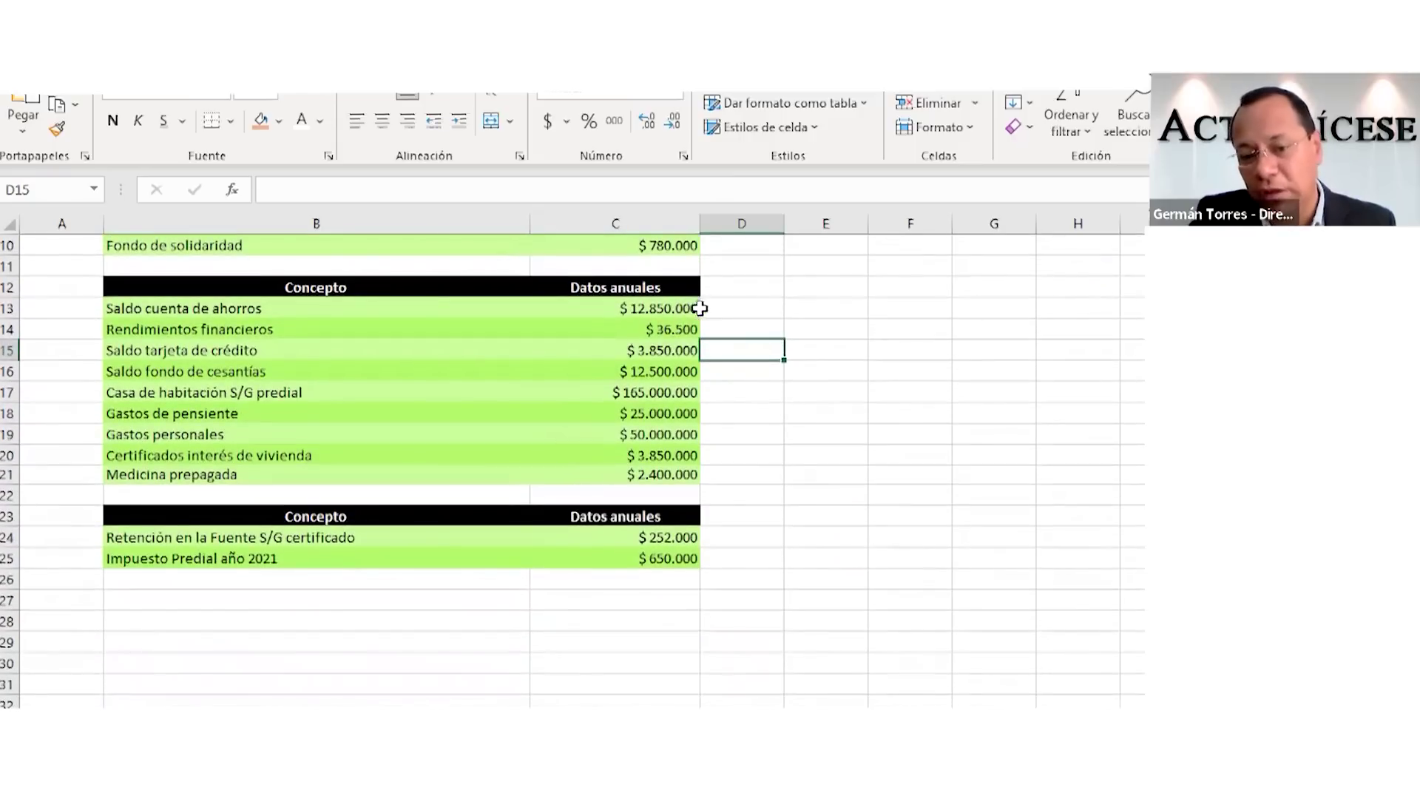
Review the house value, expenses, housing interest, Medicina prepagada, Retención en la Fuente and Impuesto Predial amounts.
click(656, 392)
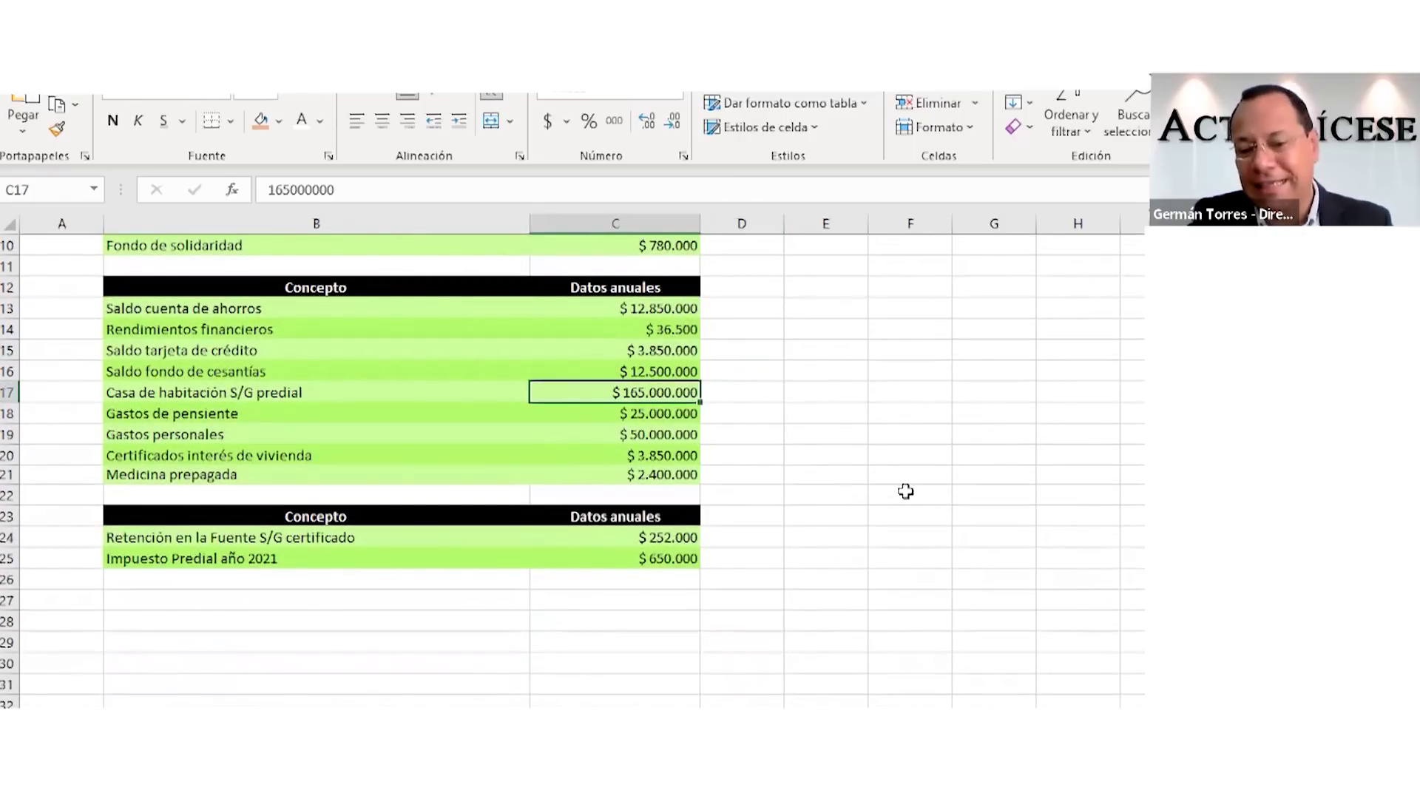
click(624, 411)
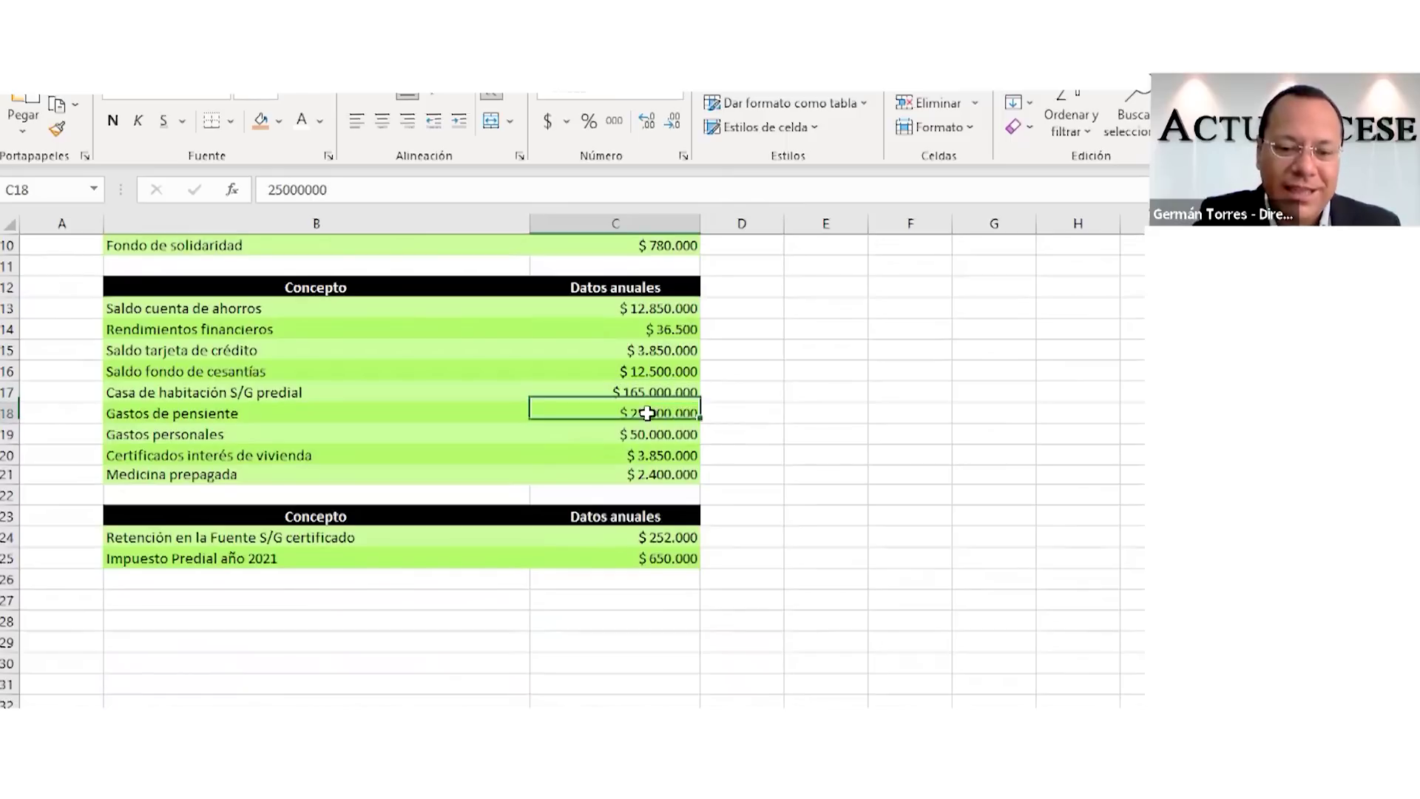
click(727, 412)
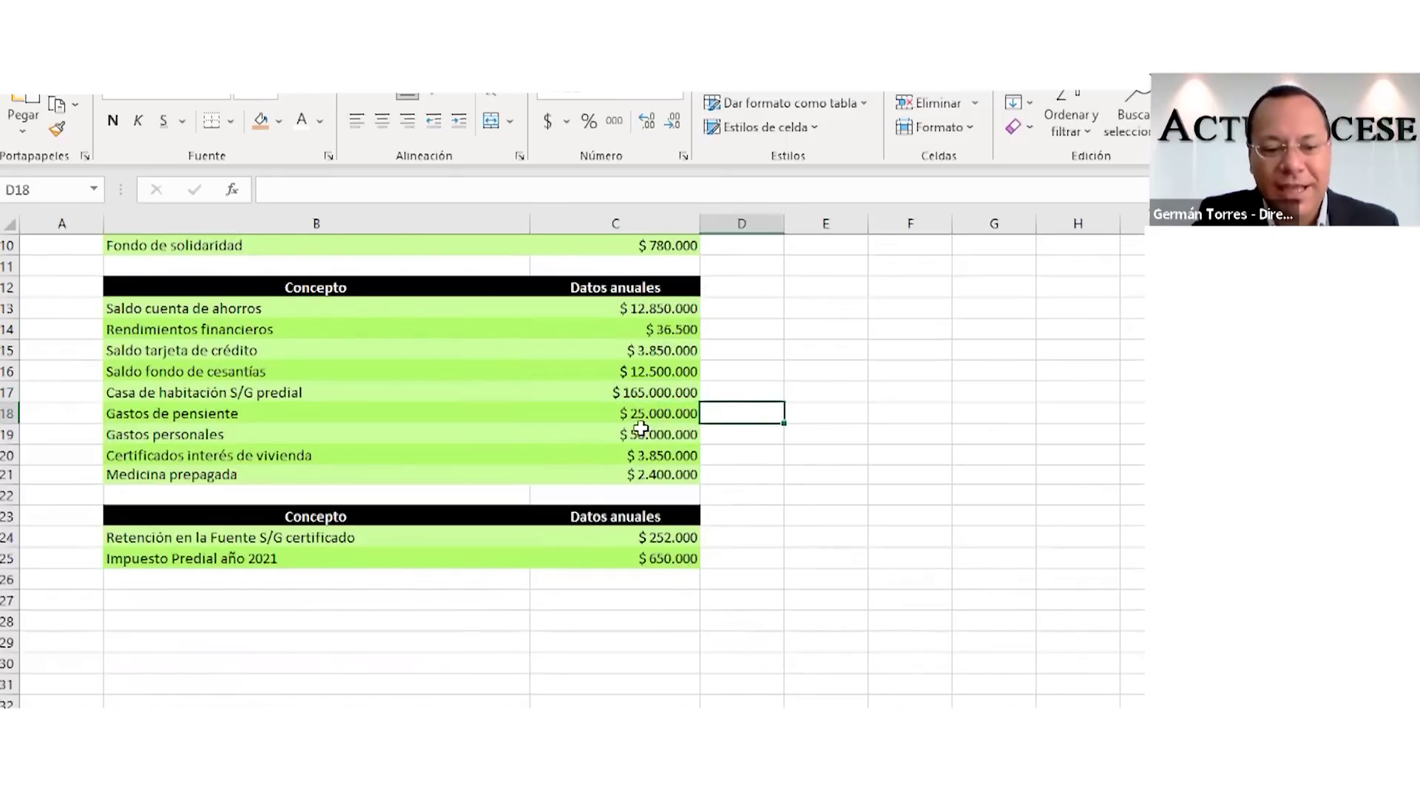
click(650, 455)
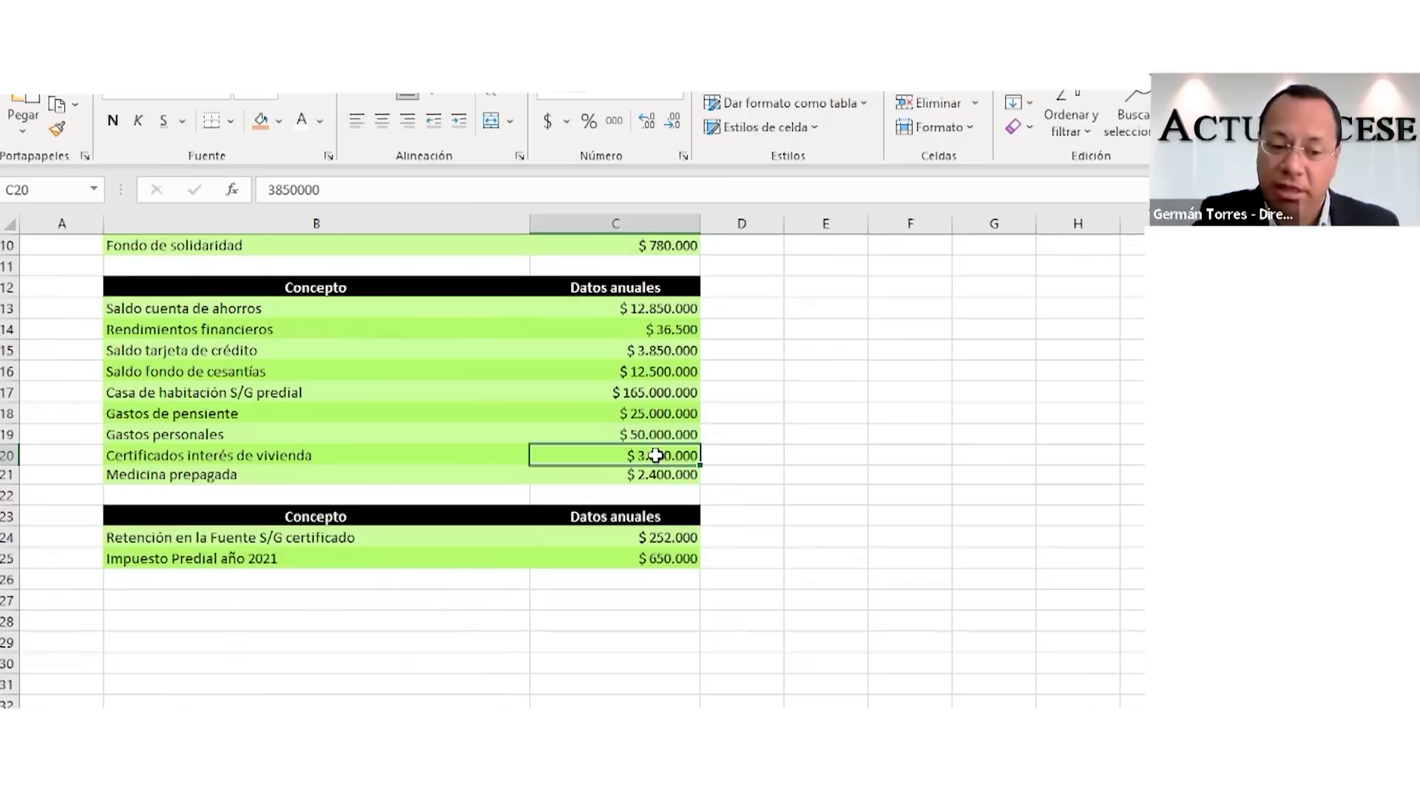
key(Down)
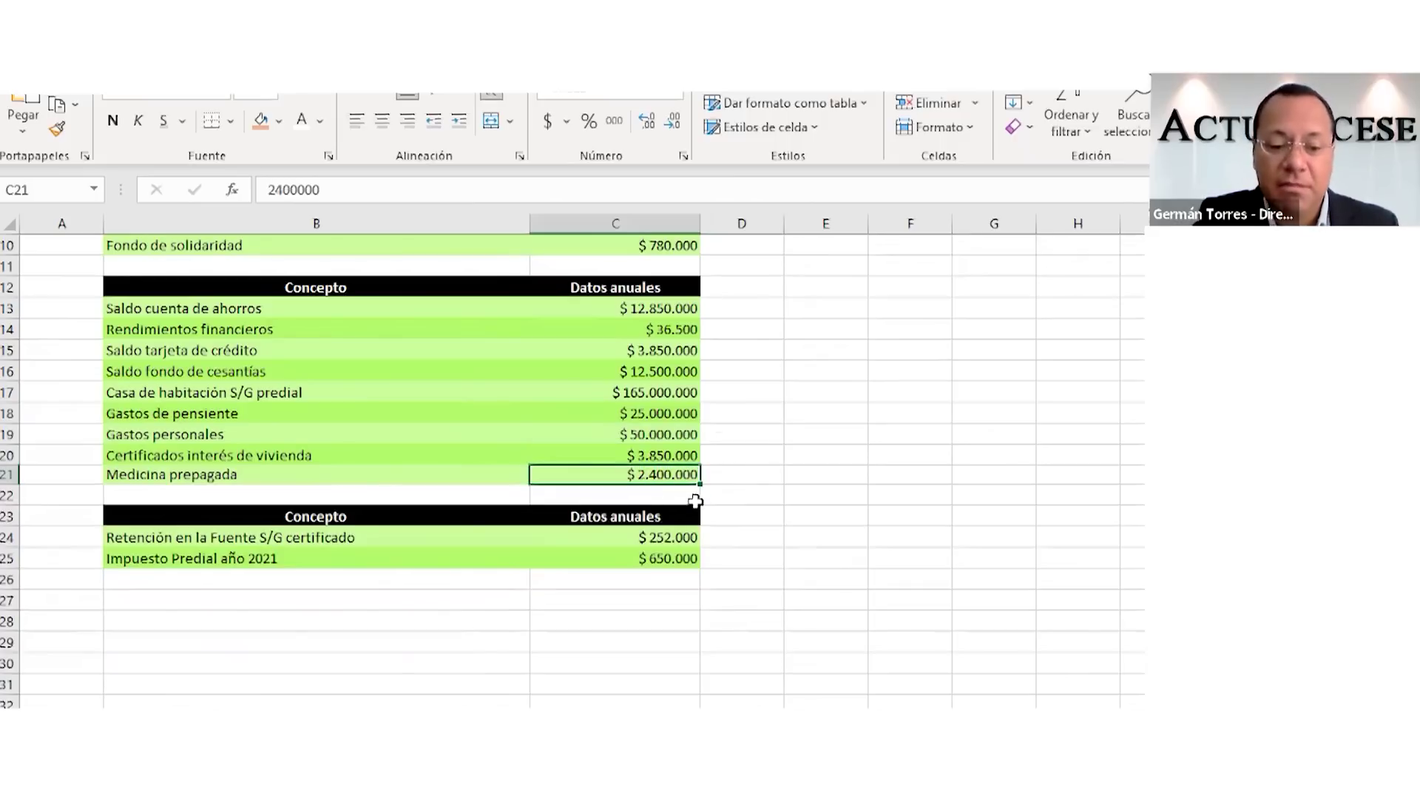
click(670, 541)
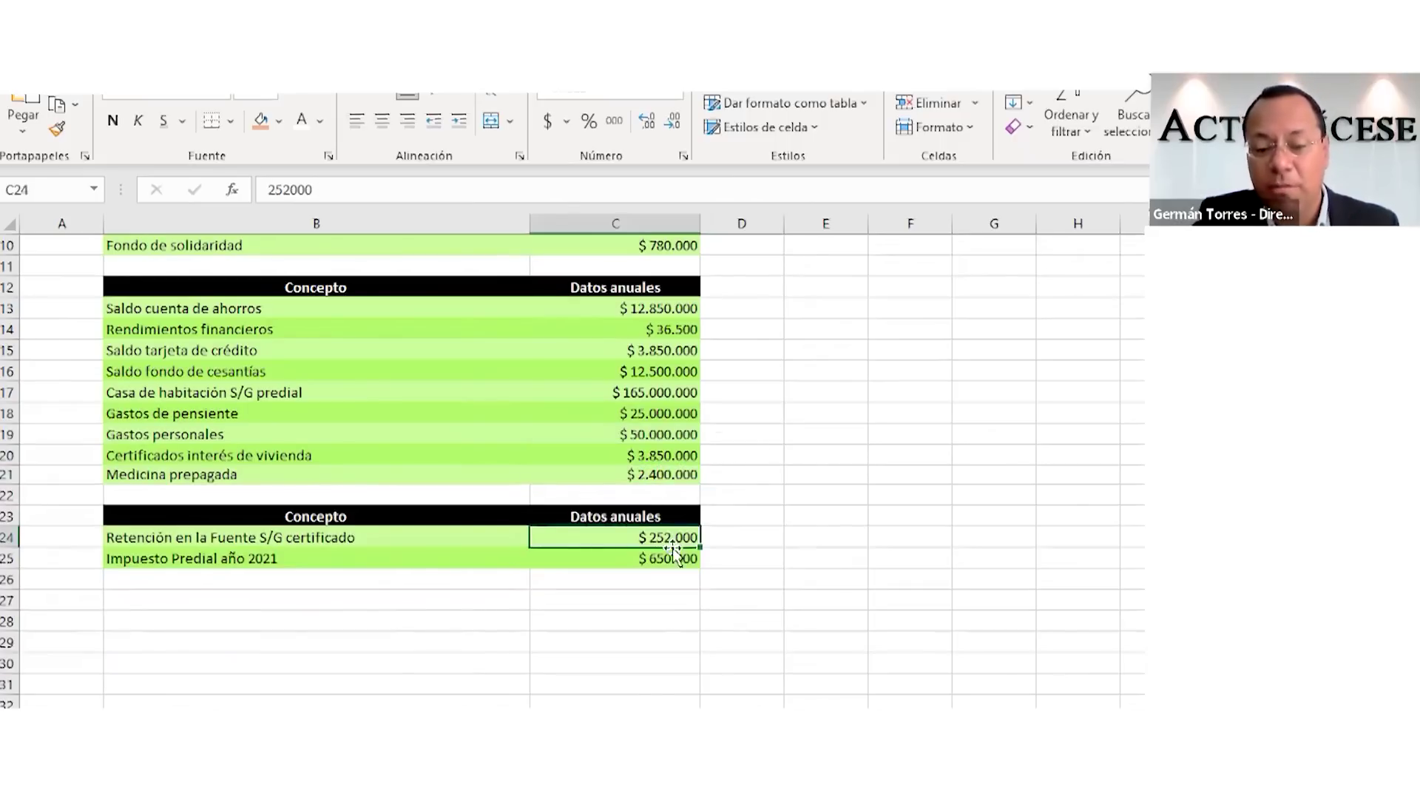
key(Down)
click(769, 521)
Switch to the DEPURACION RENTAS DISEÑO (1) workbook and enter 78.000.000 as the Salarios value in R DE TRABAJO.
scroll(405, 461, up, 2)
scroll(405, 462, up, 2)
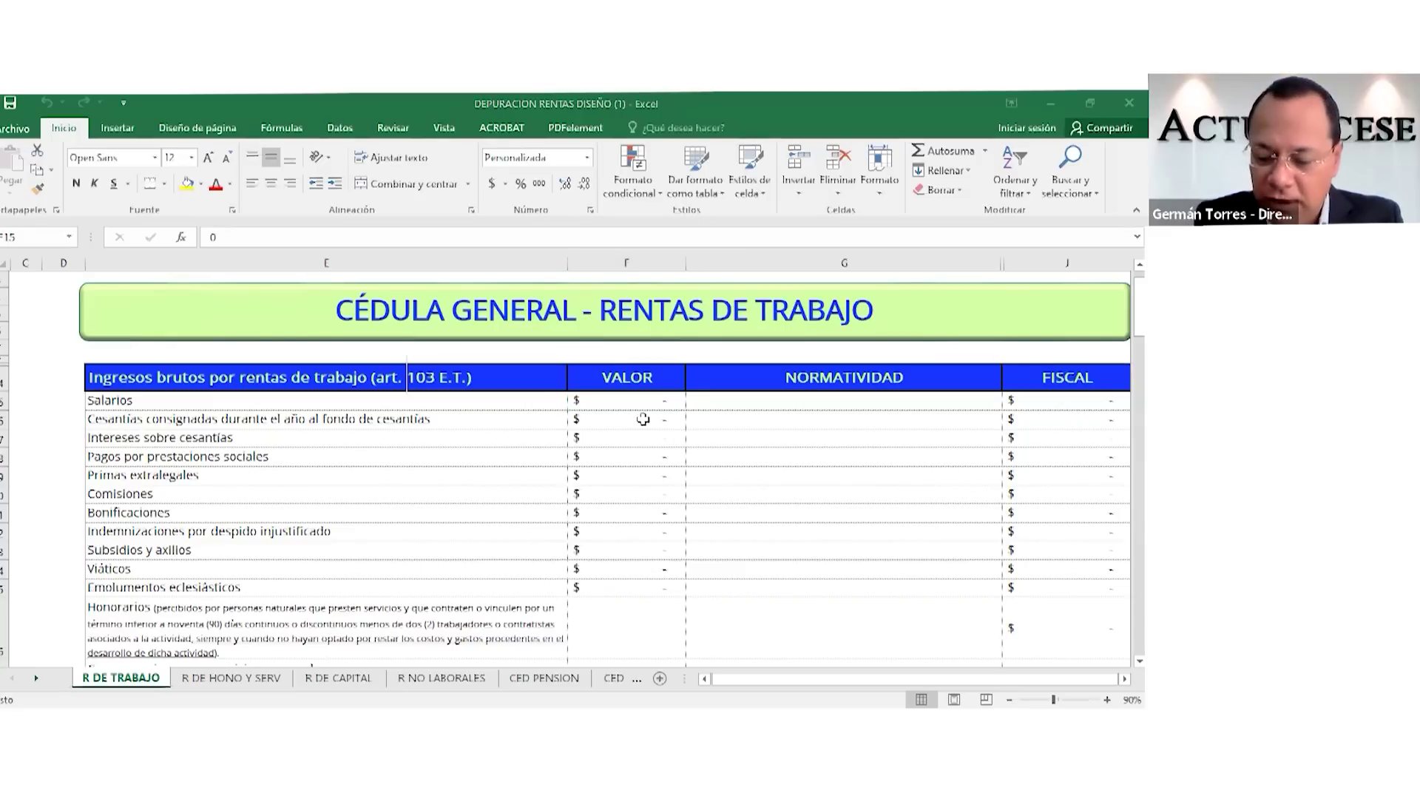
text(78.000.000)
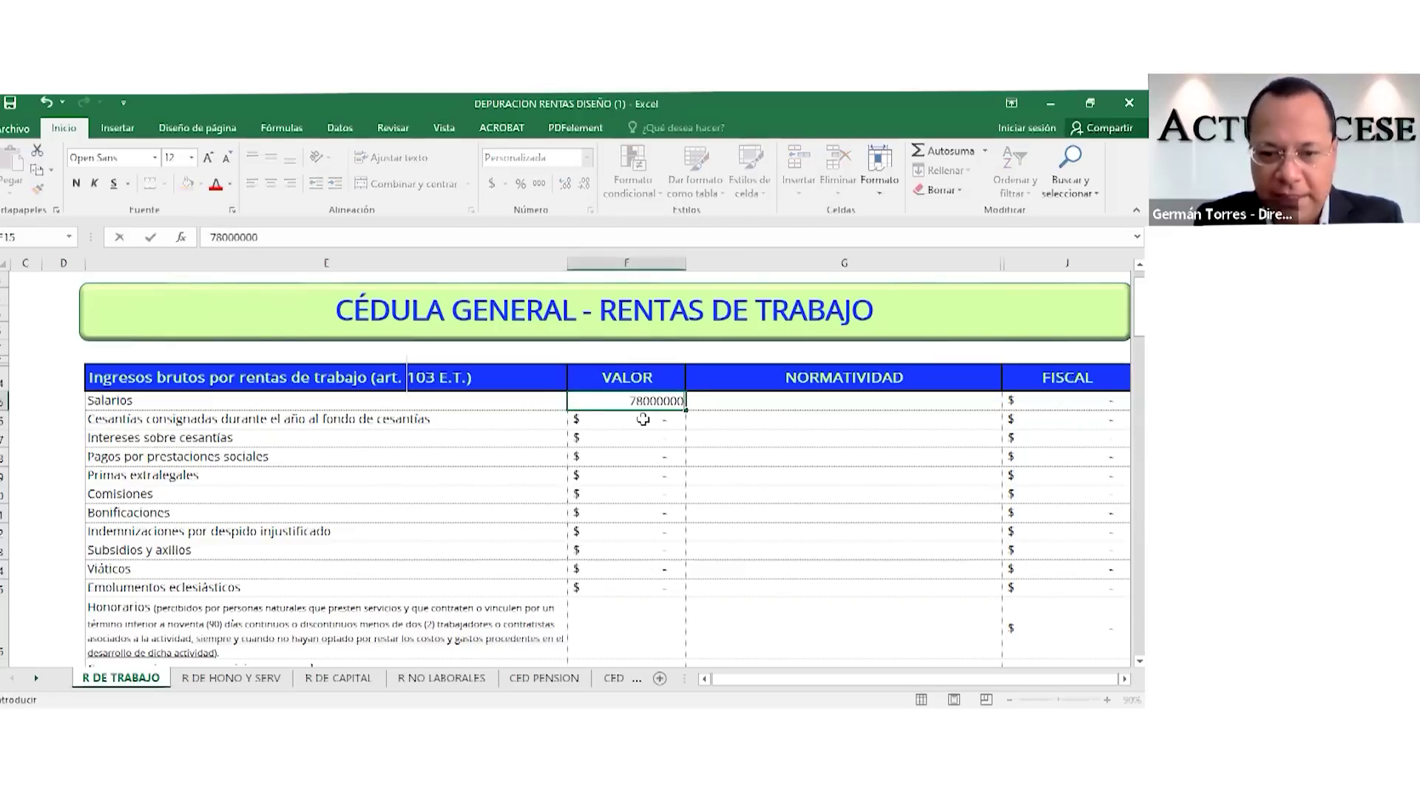
key(Return)
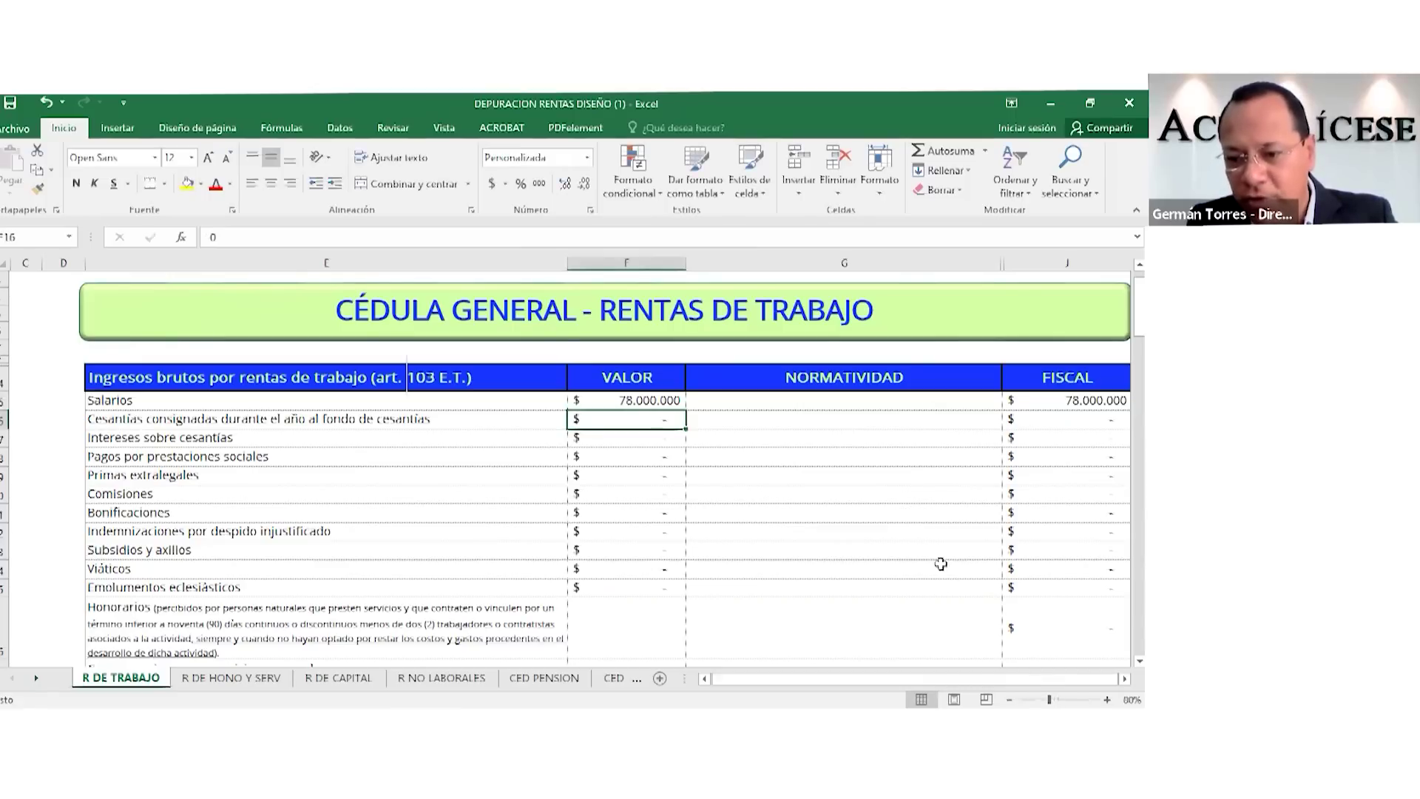
Enter 6.500.000 as the value for Cesantías consignadas durante el año al fondo de cesantías.
click(850, 549)
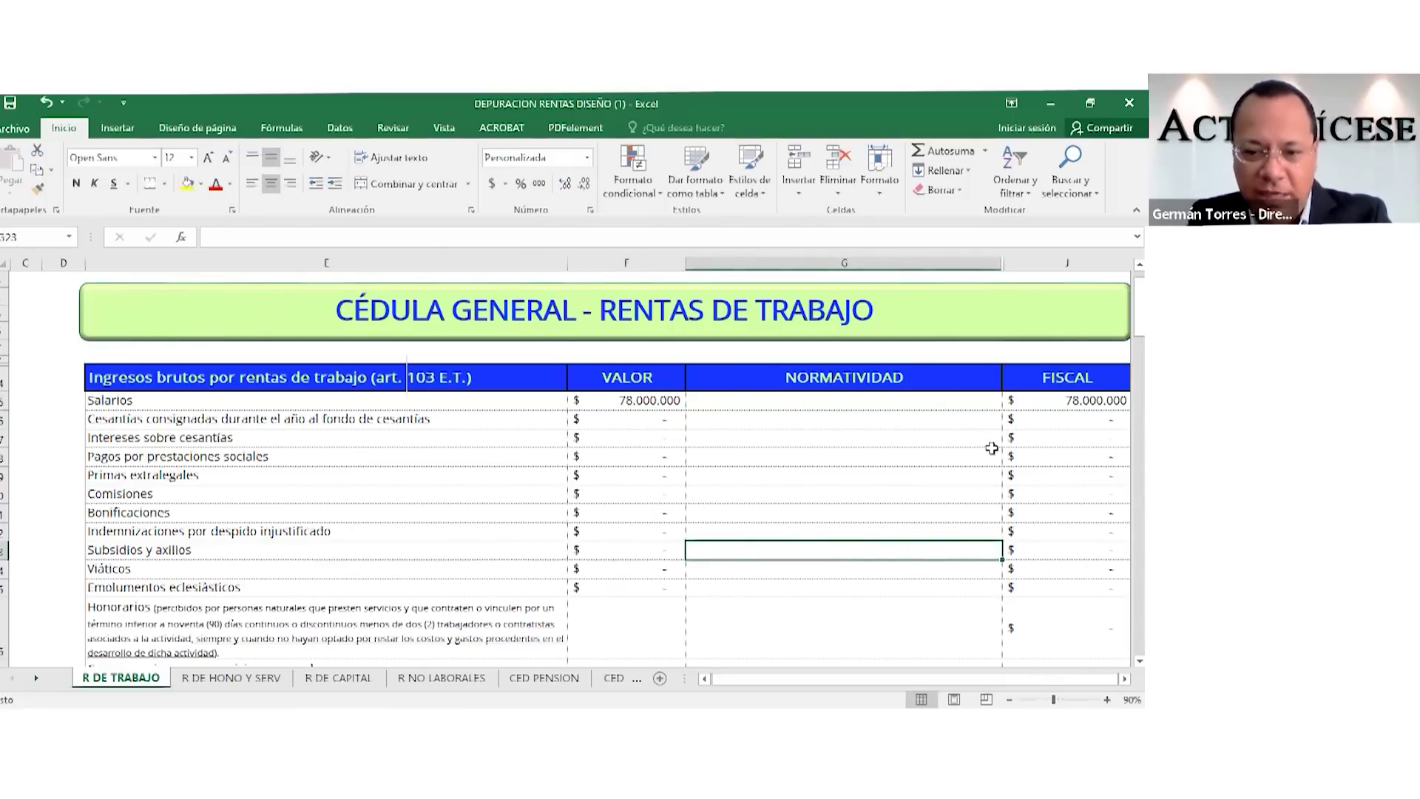
click(510, 419)
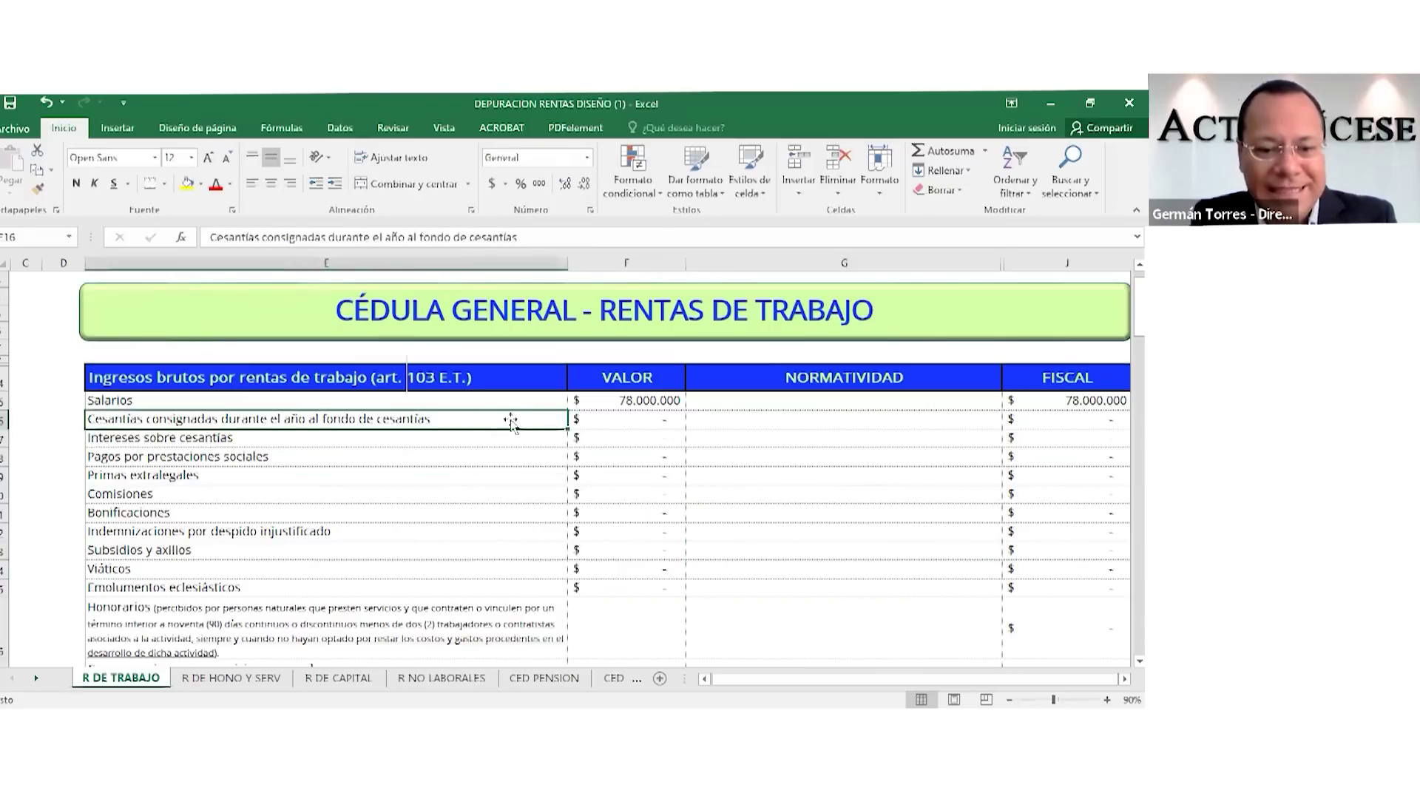
click(606, 420)
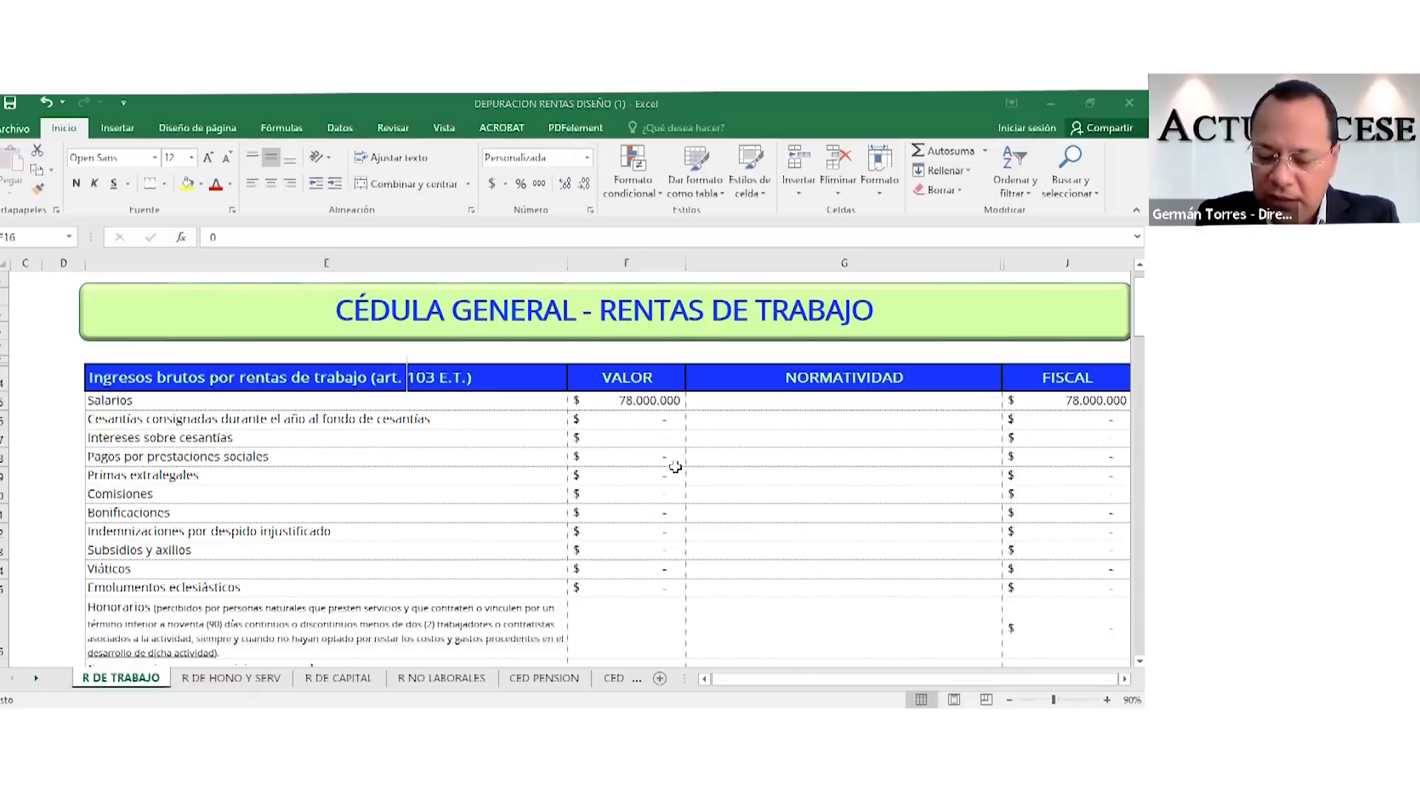
text(6500000)
key(Return)
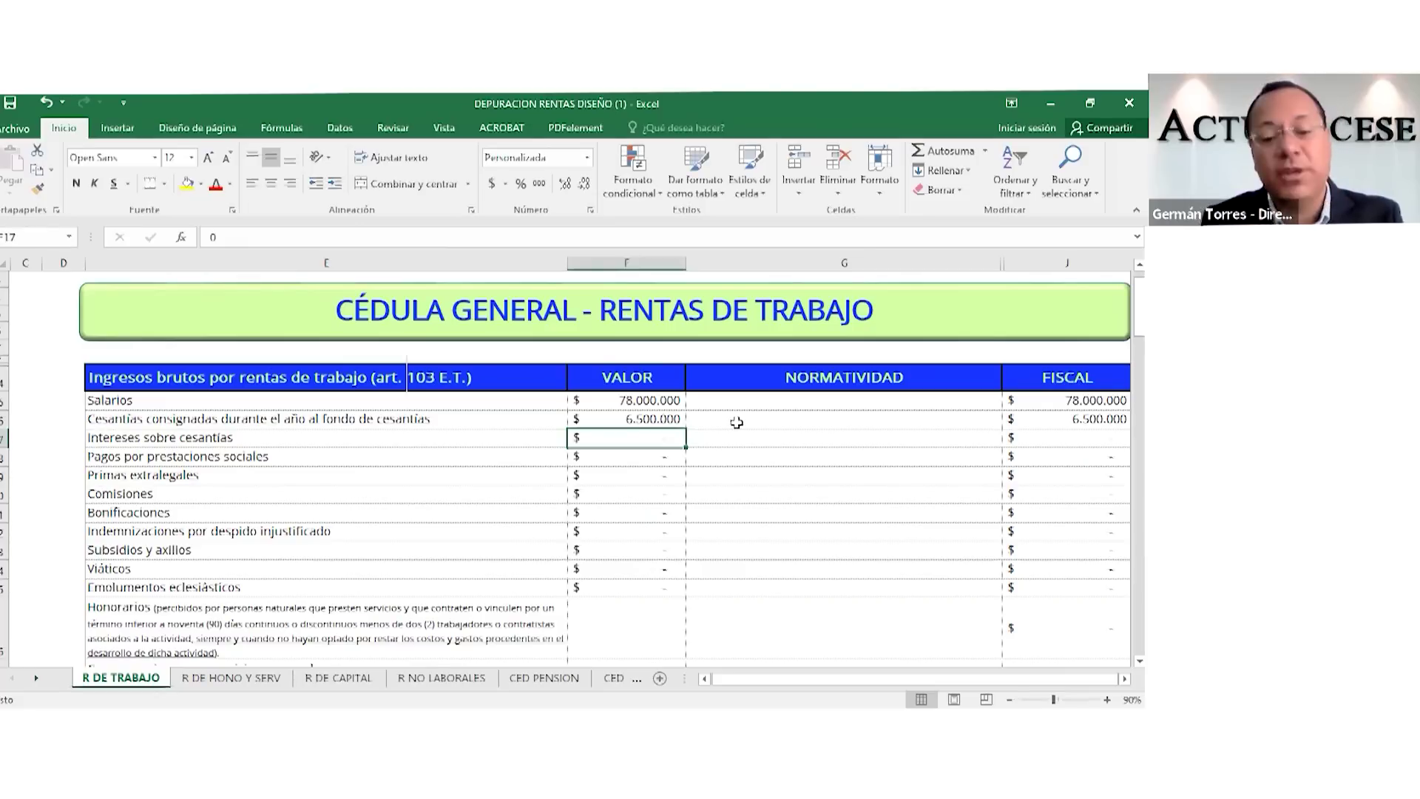
key(Up)
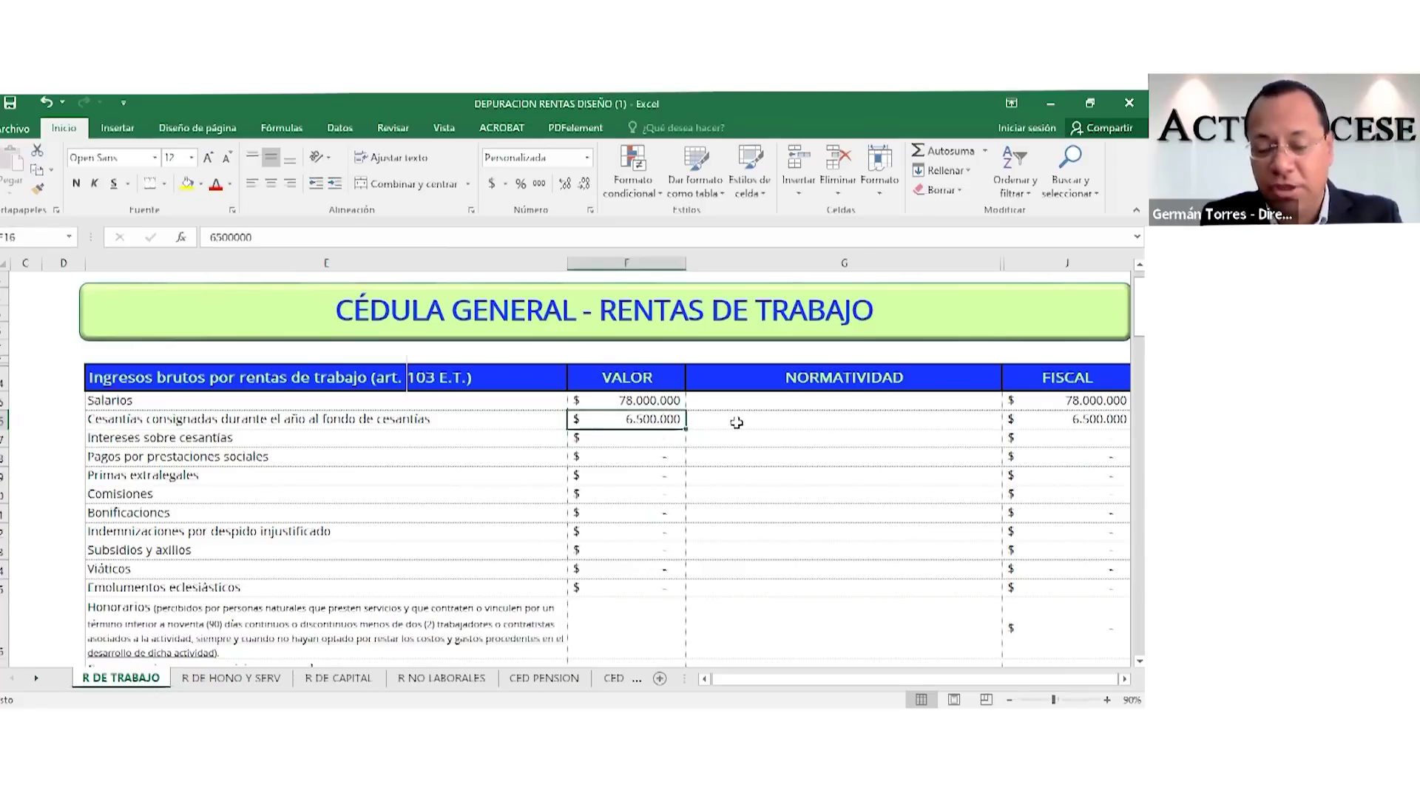
Examine the remaining labour income concepts, from Intereses sobre cesantías and Primas extralegales down past Honorarios.
click(628, 438)
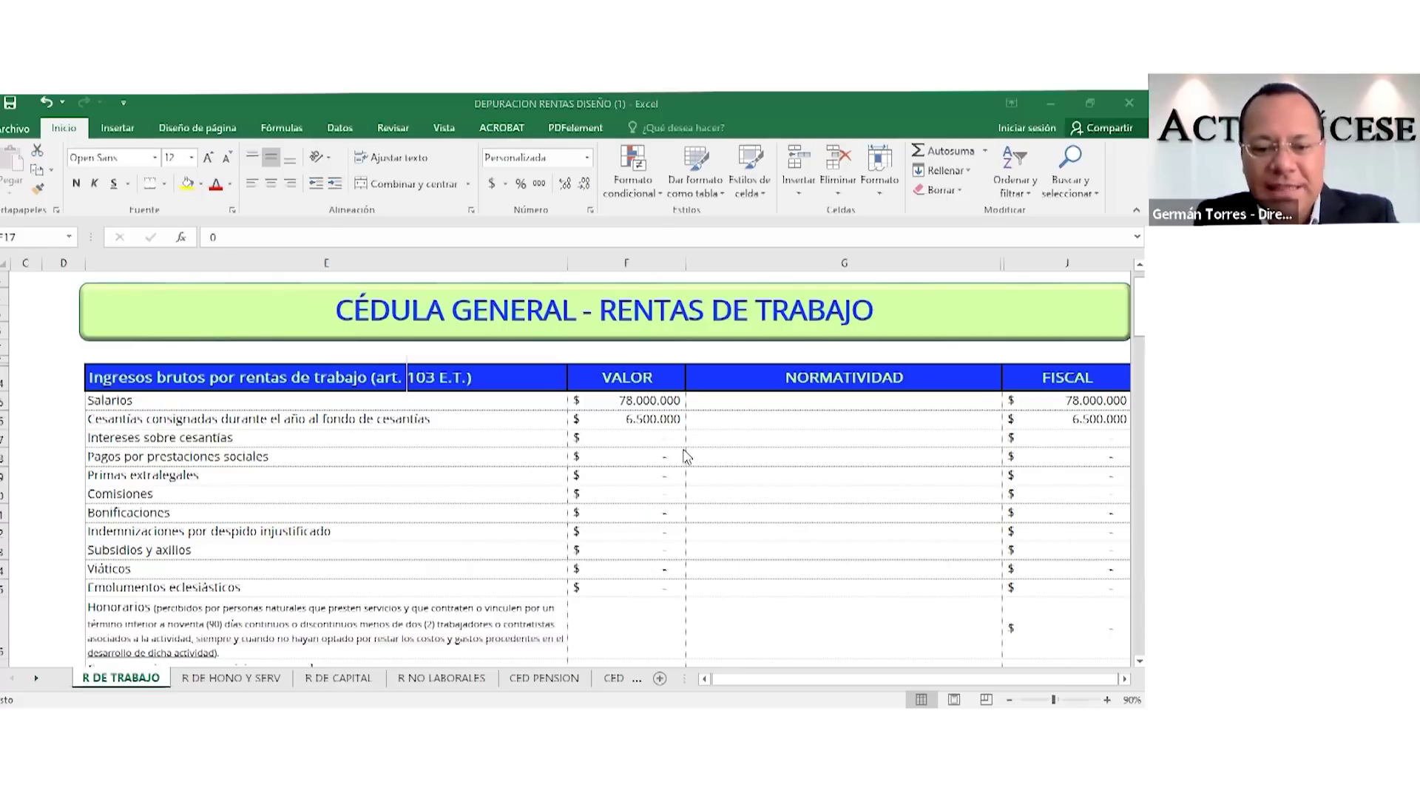
click(455, 473)
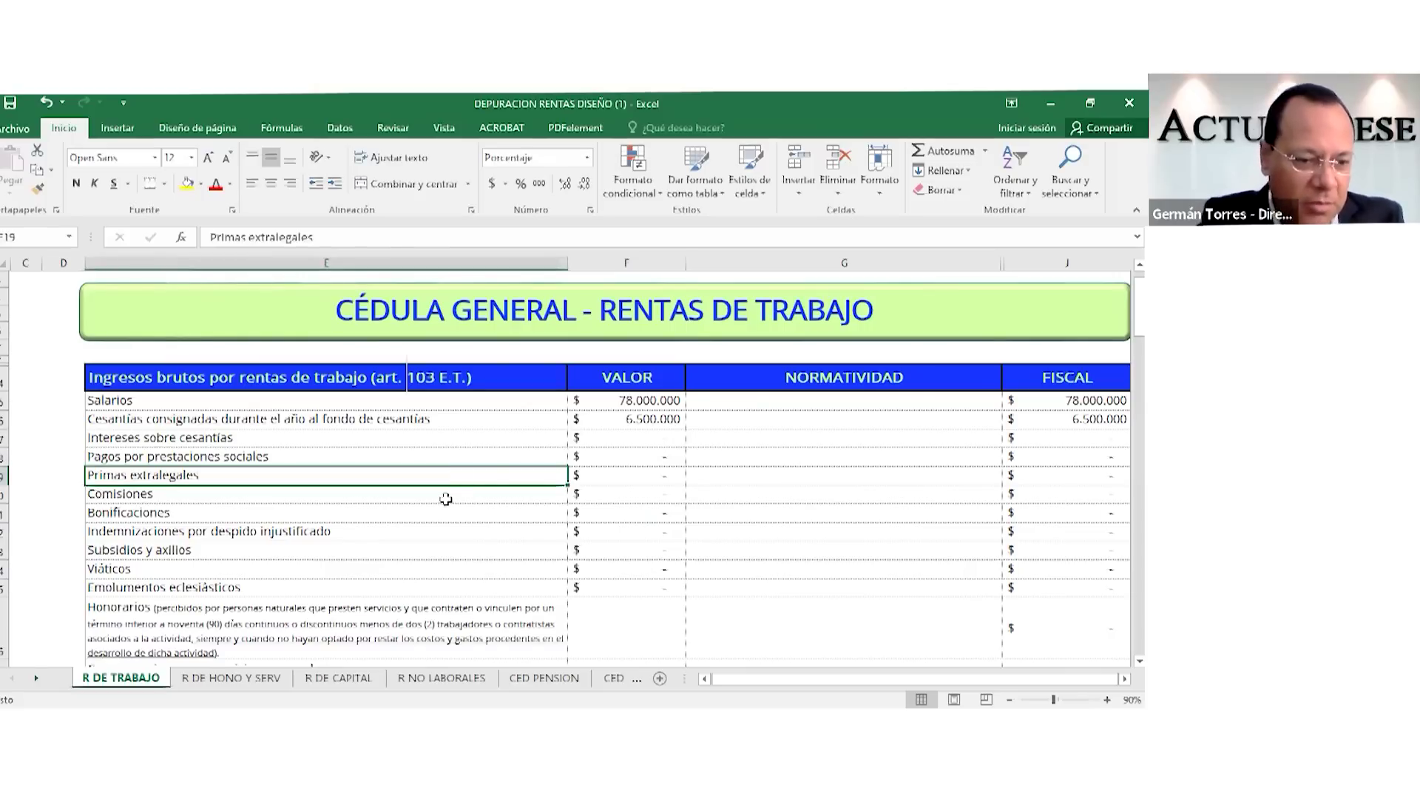
click(596, 482)
scroll(341, 595, down, 1)
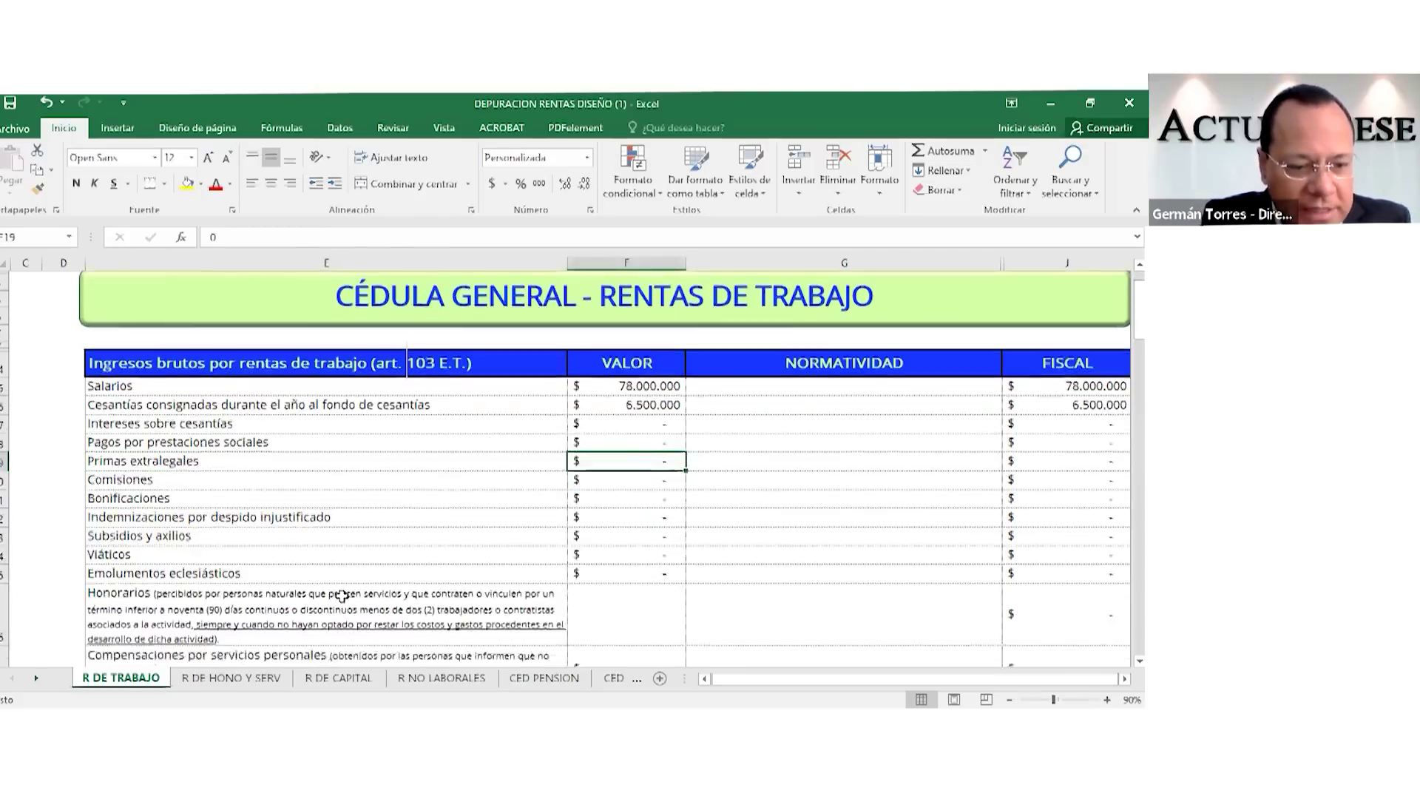
scroll(341, 595, down, 2)
scroll(486, 488, up, 2)
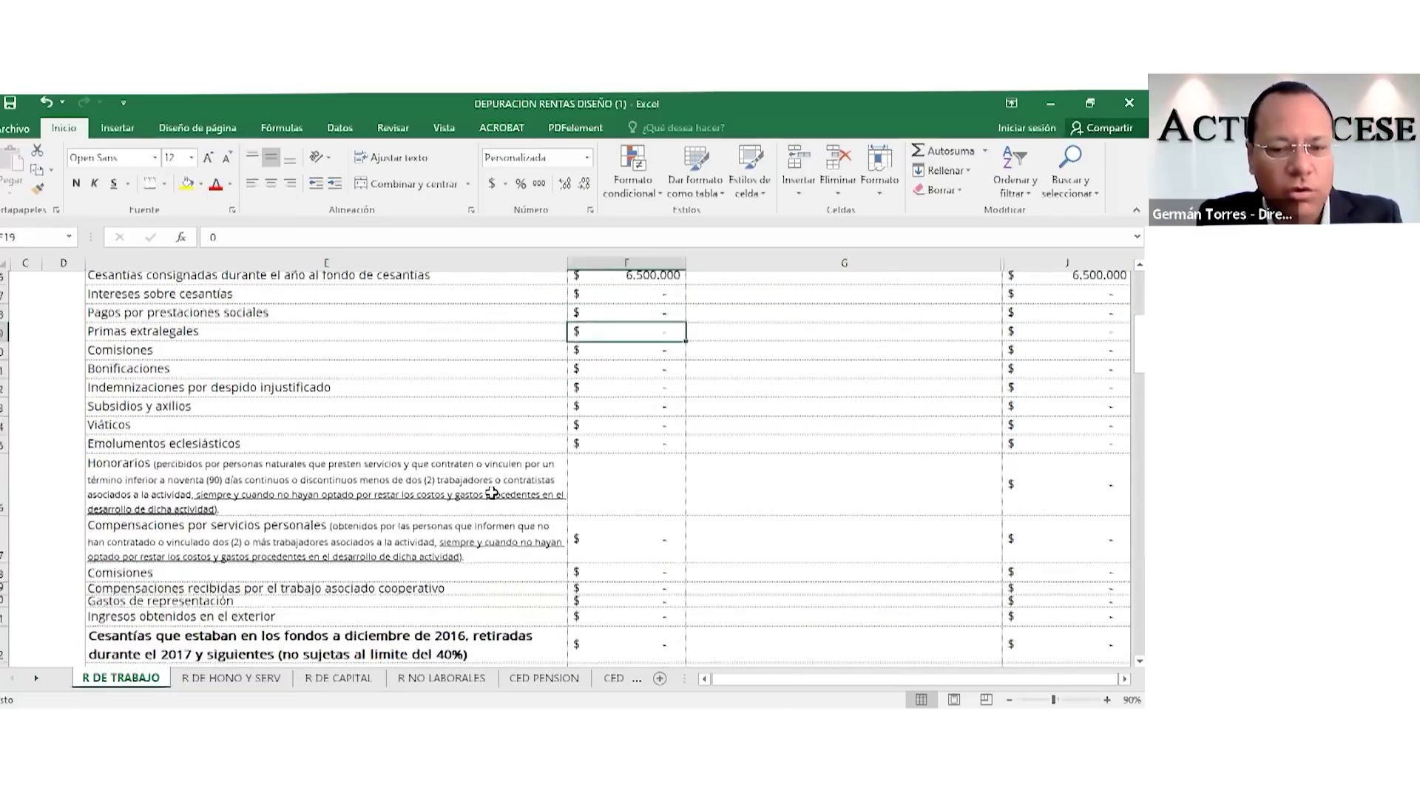
Enter 6.500.000 as the value for Pagos por prestaciones sociales in the gross labour income section.
click(393, 374)
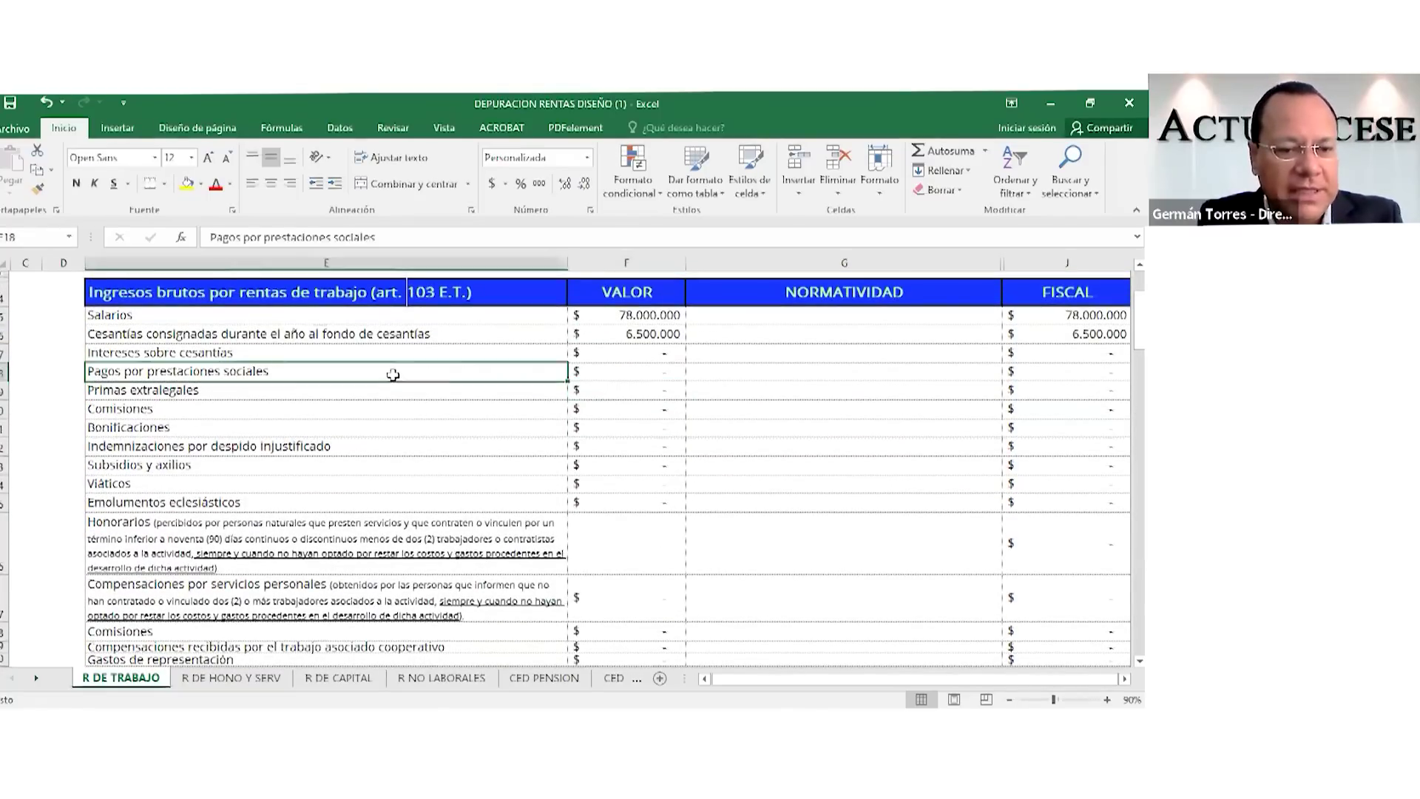
click(604, 371)
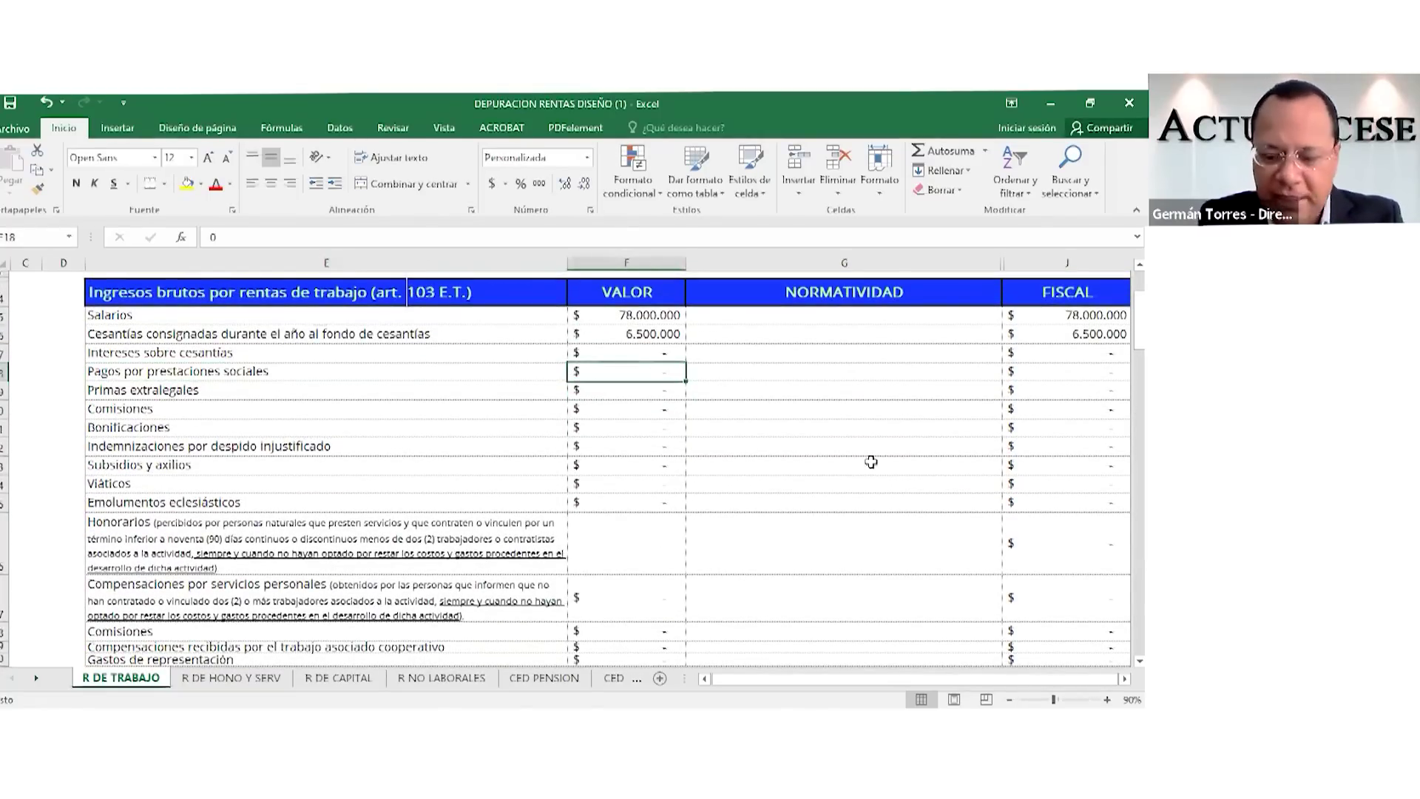
text(6500000)
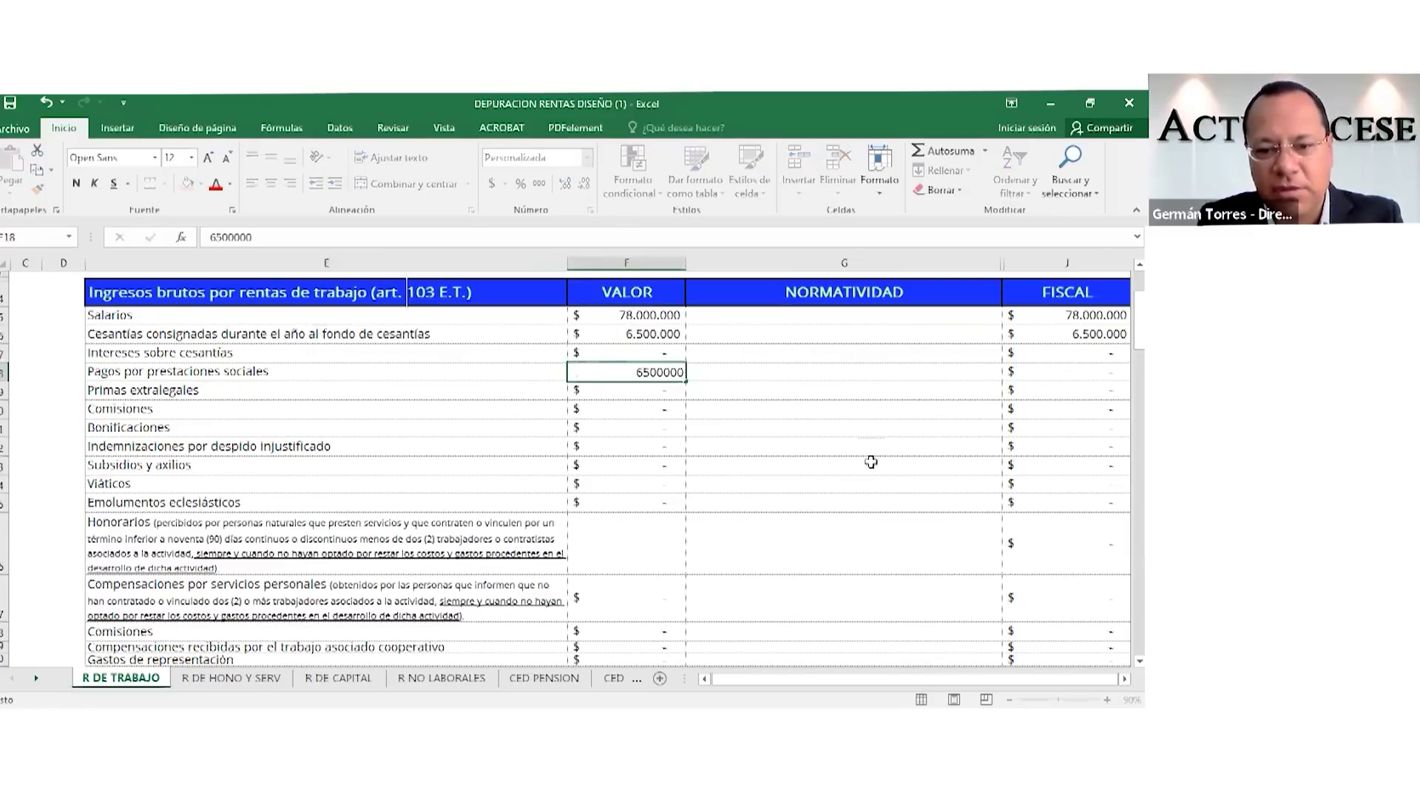
key(Return)
Enter 780.000 as the value for Intereses sobre cesantías.
key(Up)
key(Up)
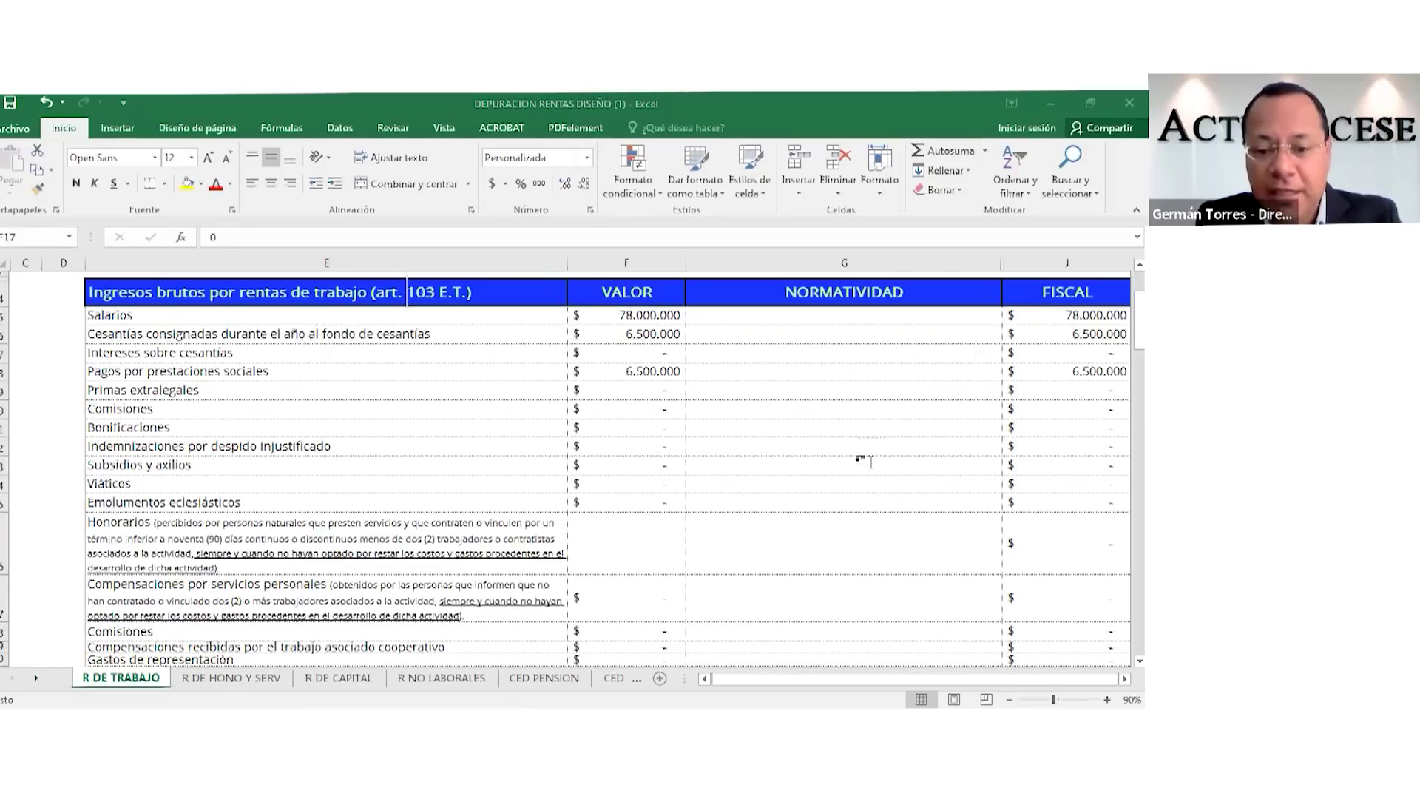
text(780.)
text(0000)
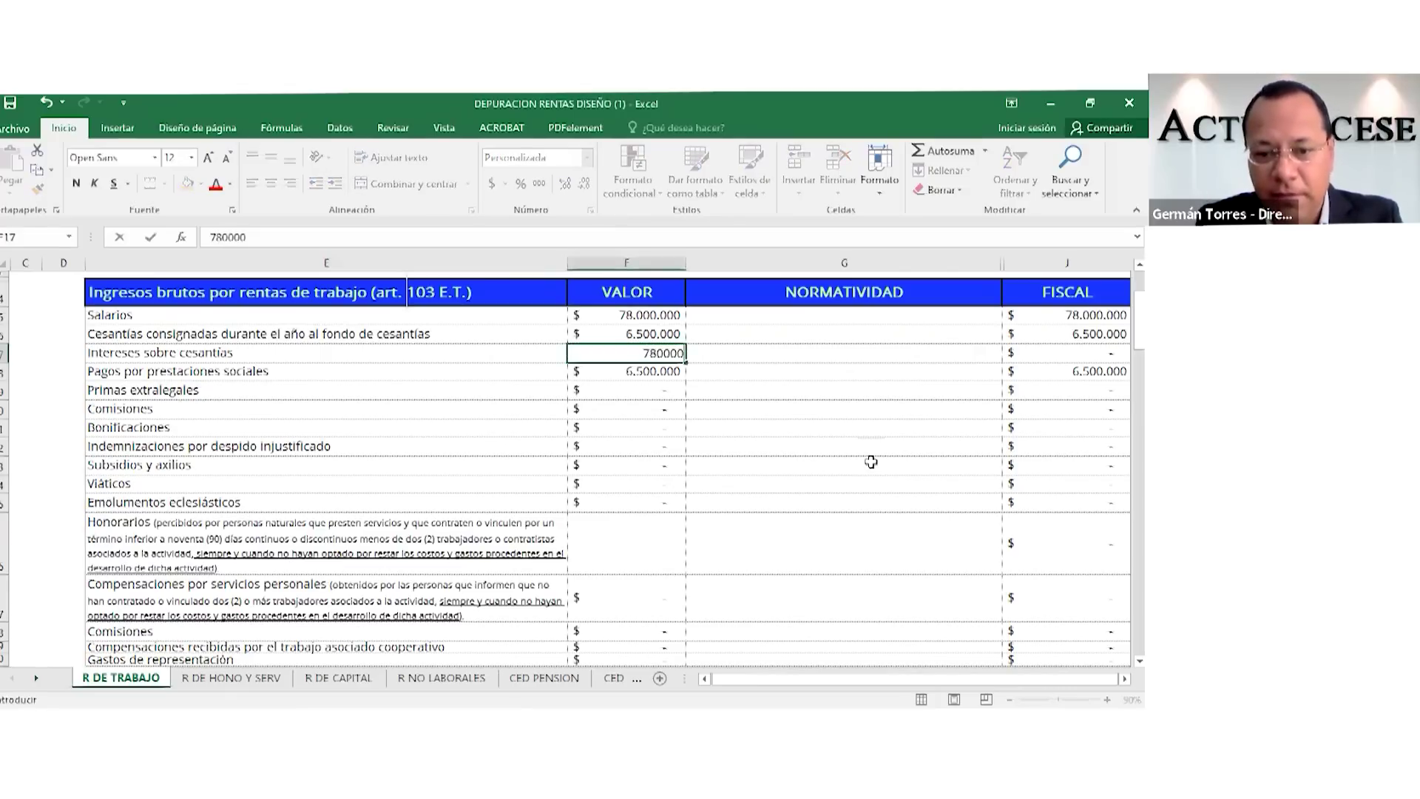
key(Return)
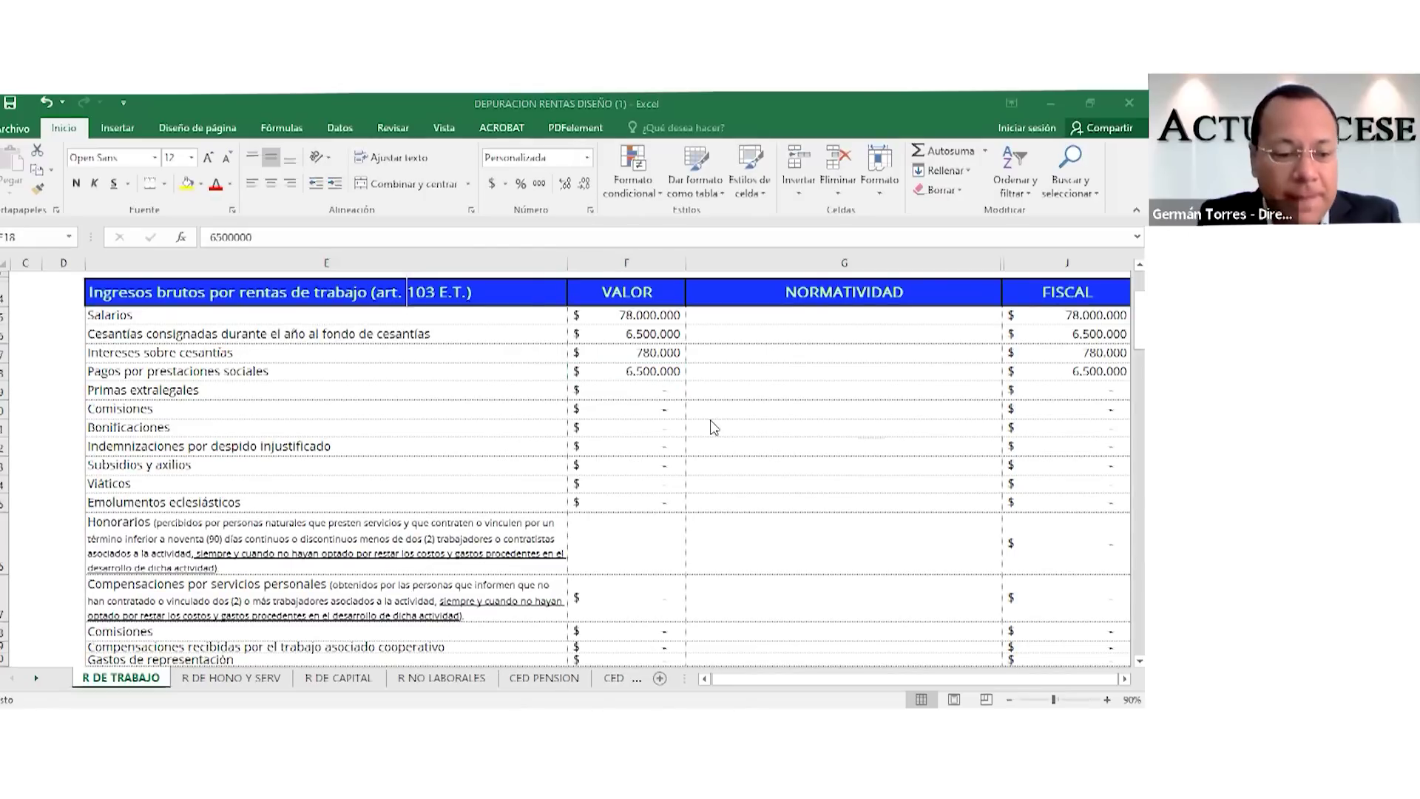
Enter 3.120.000 as the value for both Pagos salud obligatoria and Aportes obligatorios a Fondos de Pensiones.
scroll(599, 518, down, 2)
scroll(599, 520, down, 3)
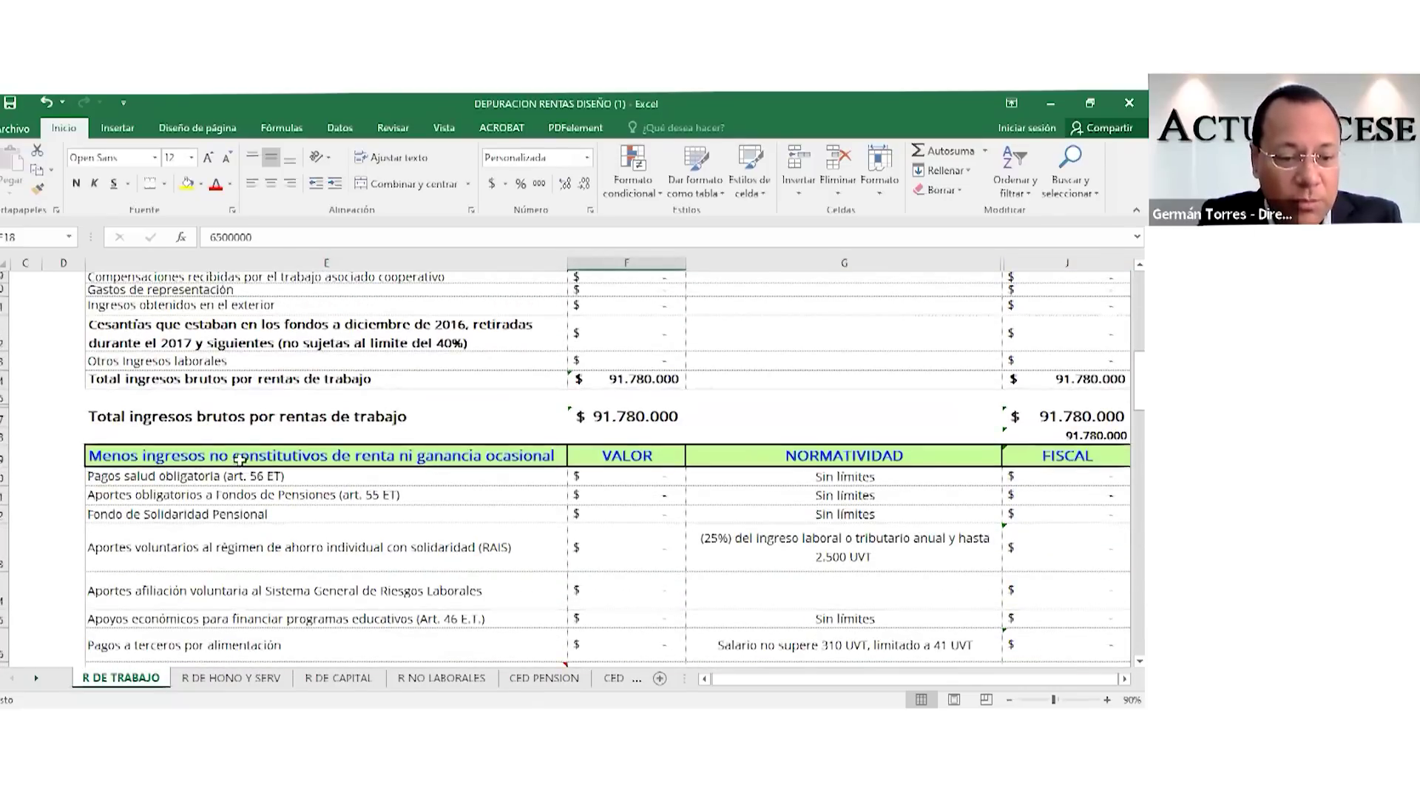
click(607, 478)
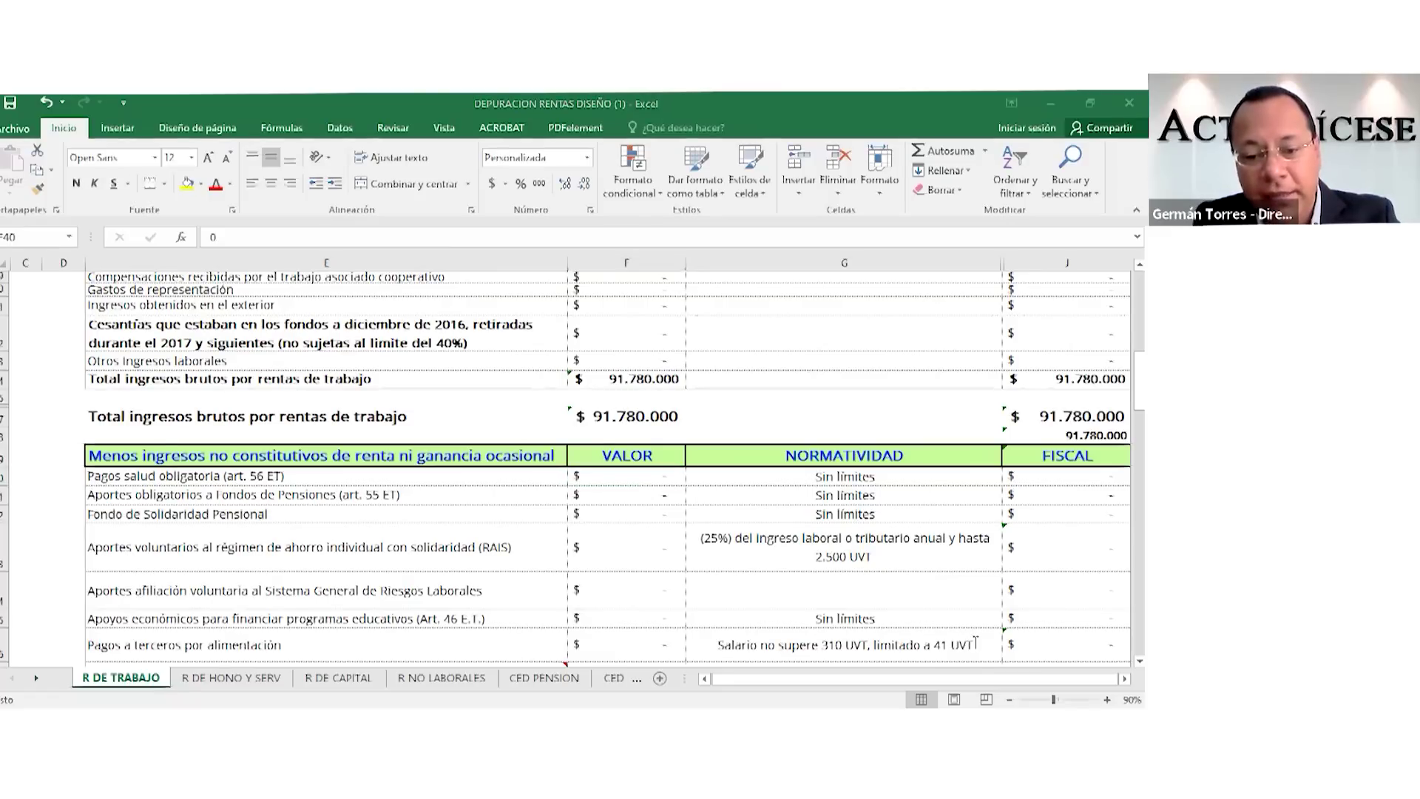
text(3120000)
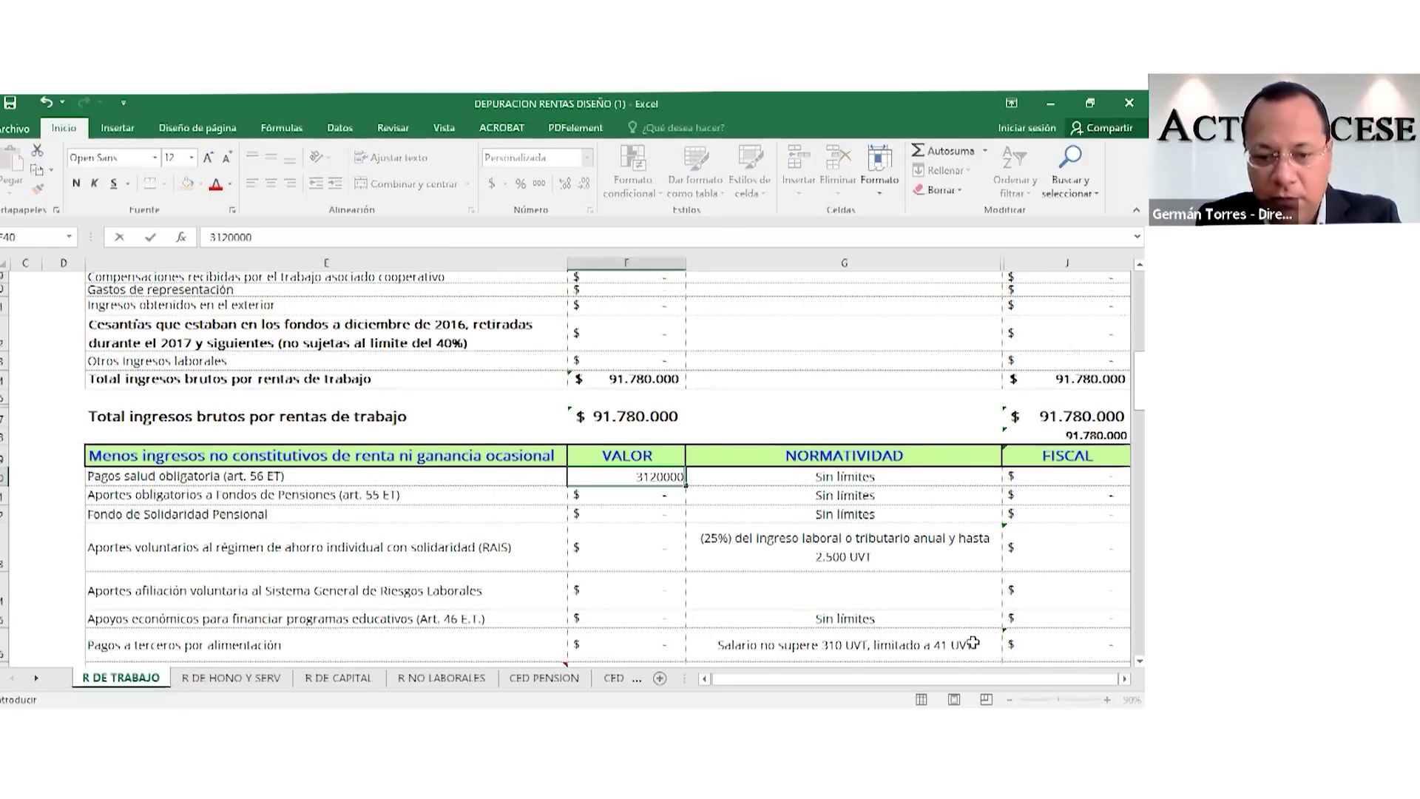
key(Return)
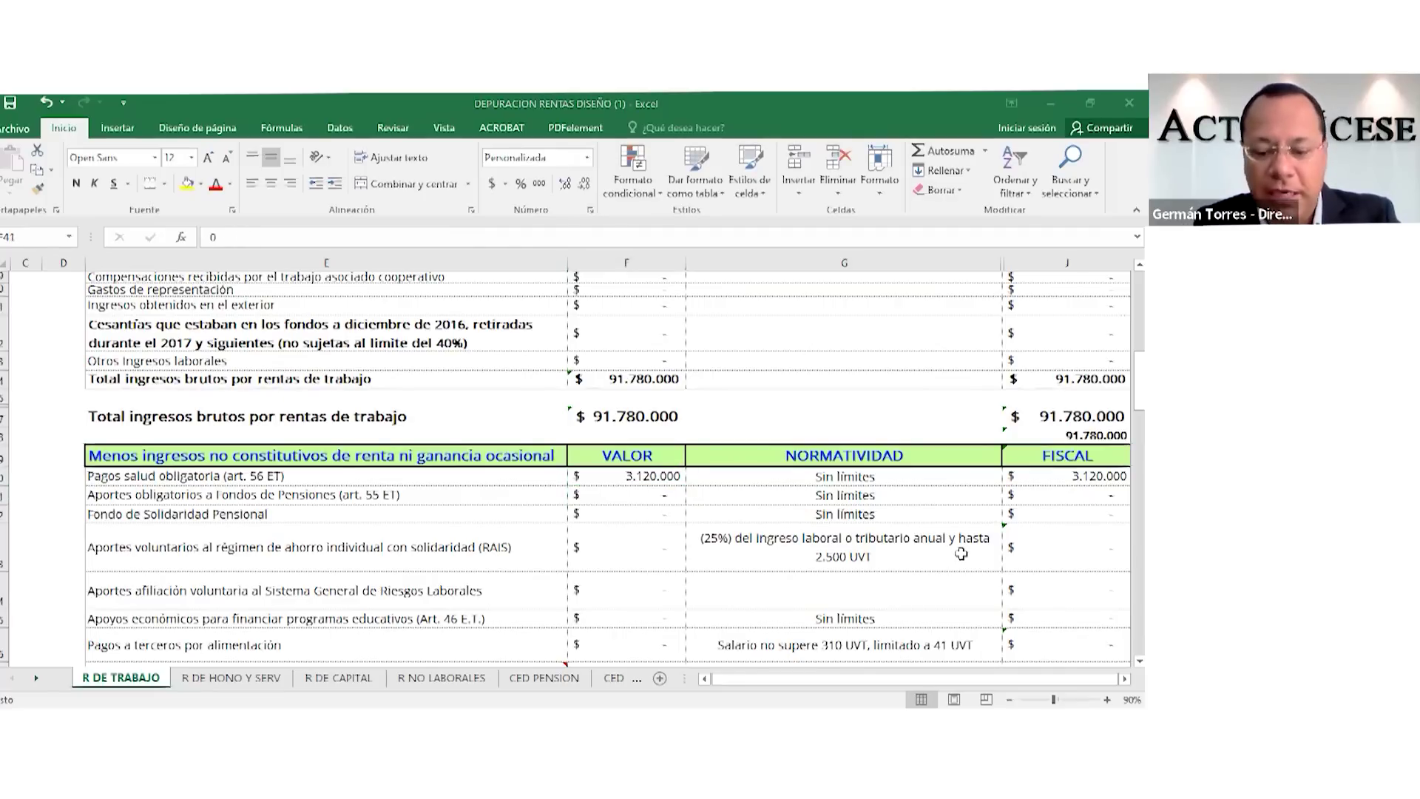
text(3120000)
key(Return)
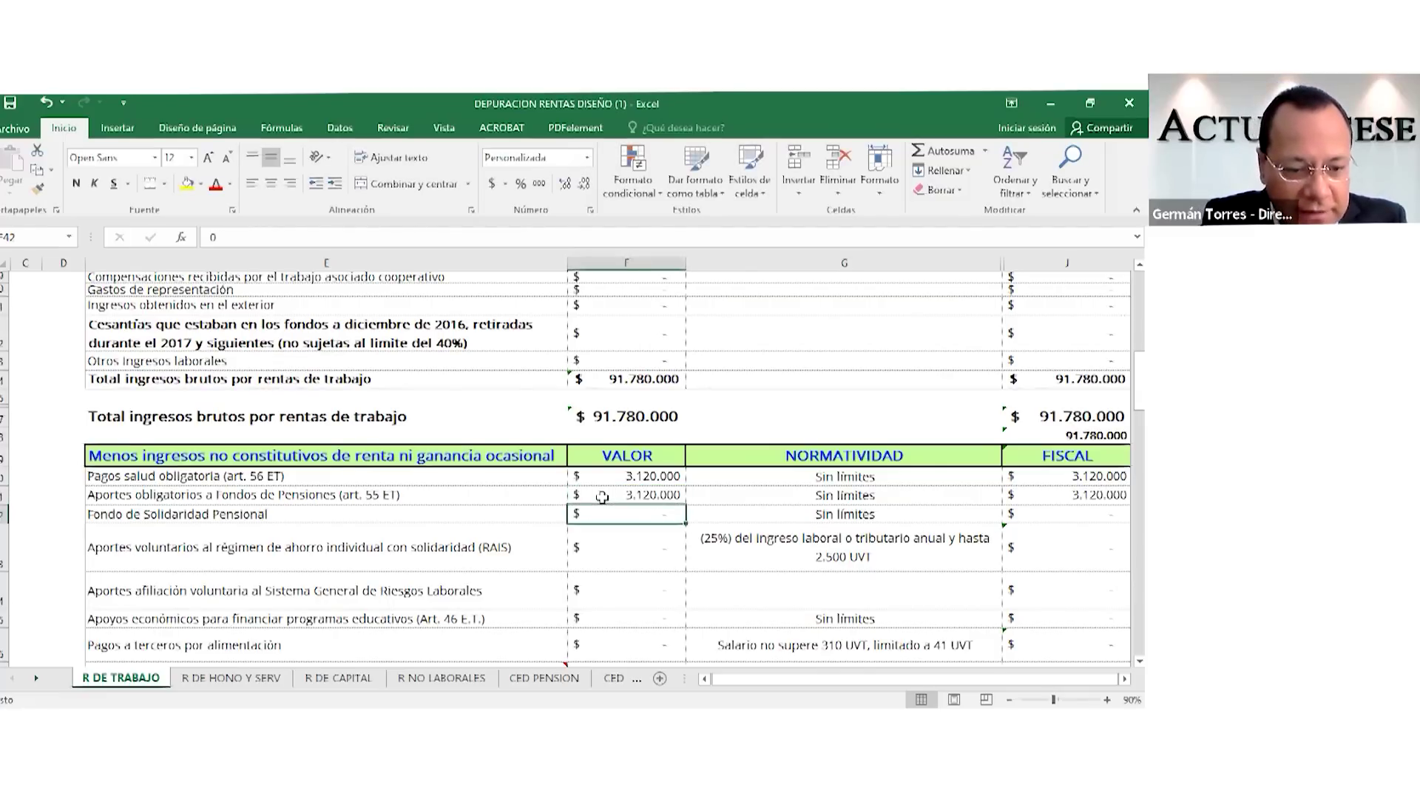
Examine the remaining non-constitutive income concepts, from the voluntary RAIS contributions down to Otros INCRNGO.
scroll(603, 497, down, 1)
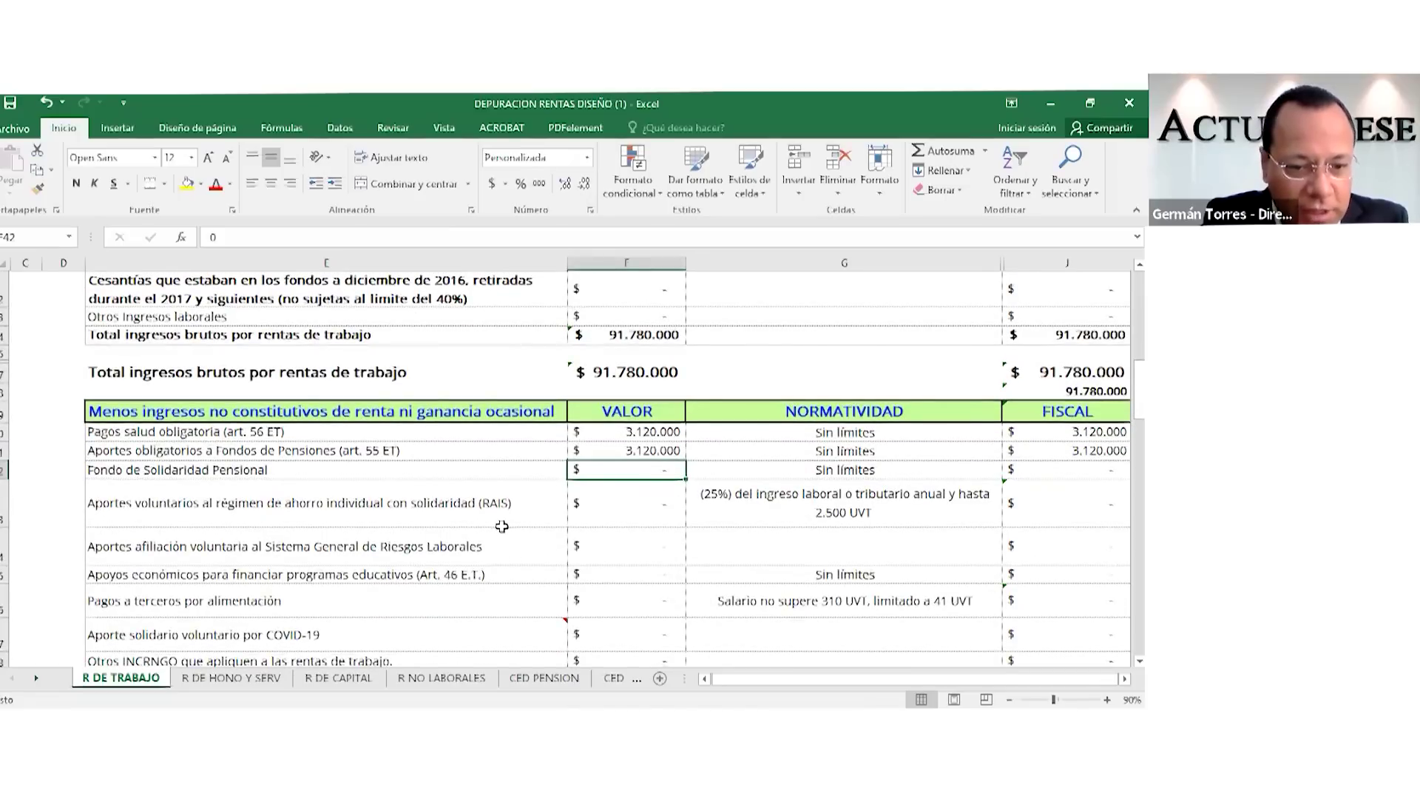
click(502, 523)
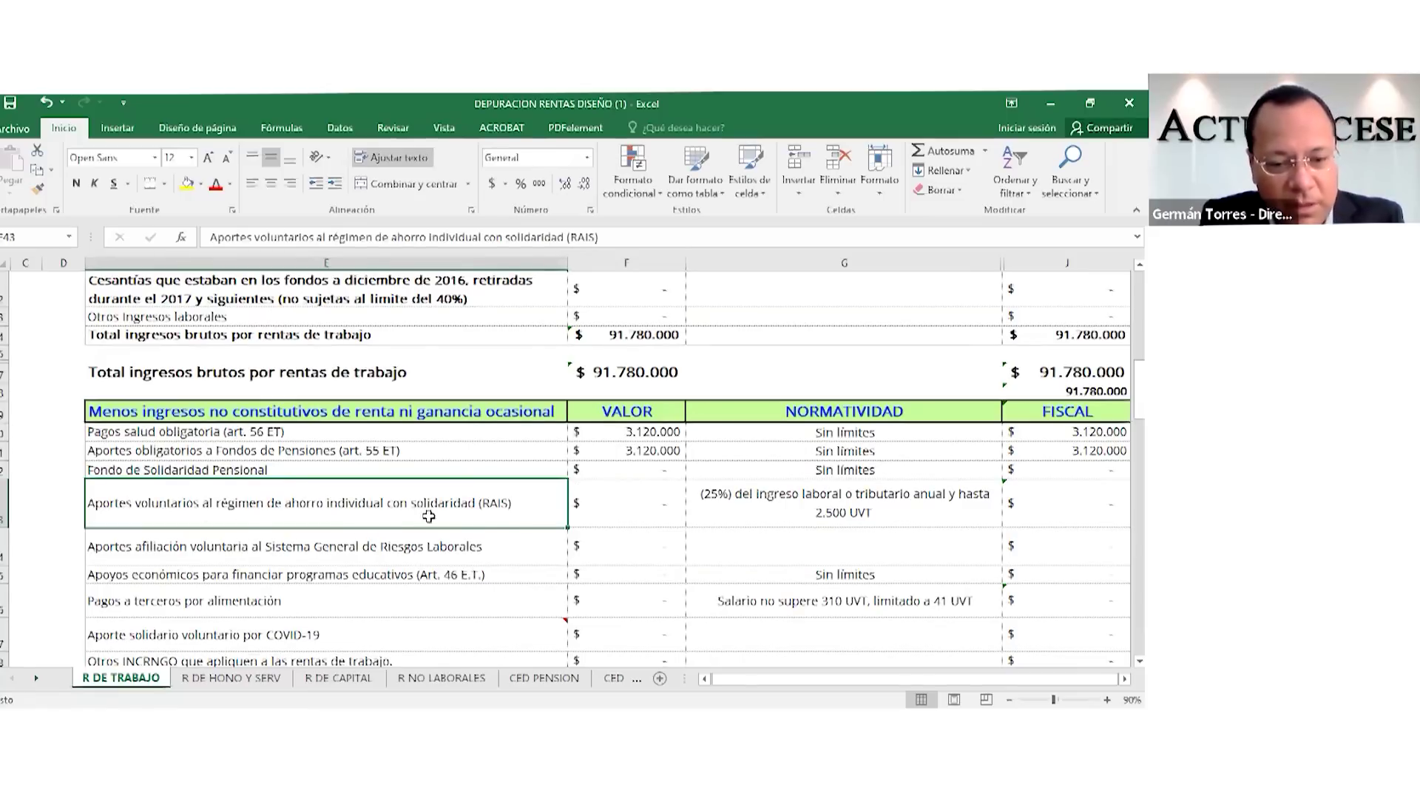
scroll(473, 556, up, 1)
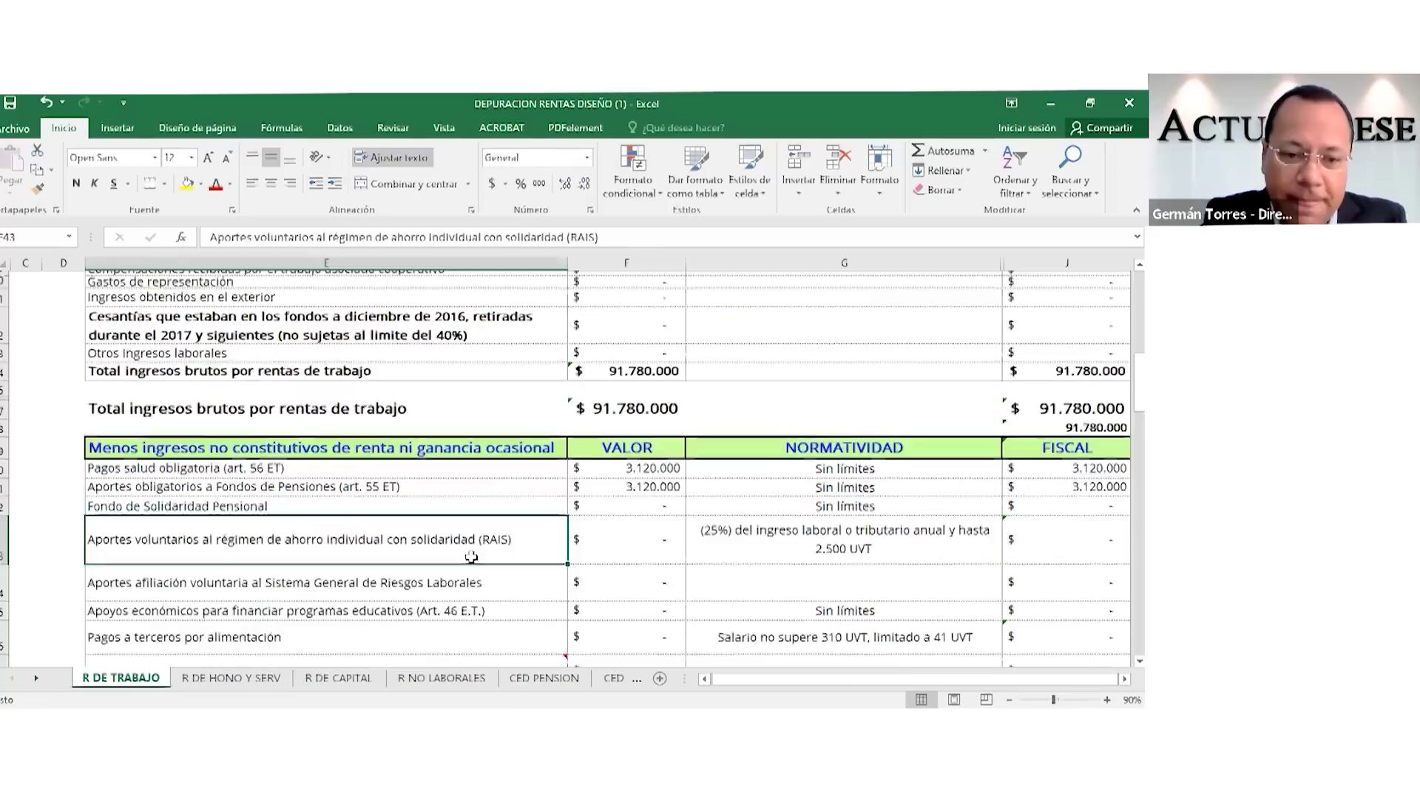
scroll(474, 553, down, 1)
click(473, 553)
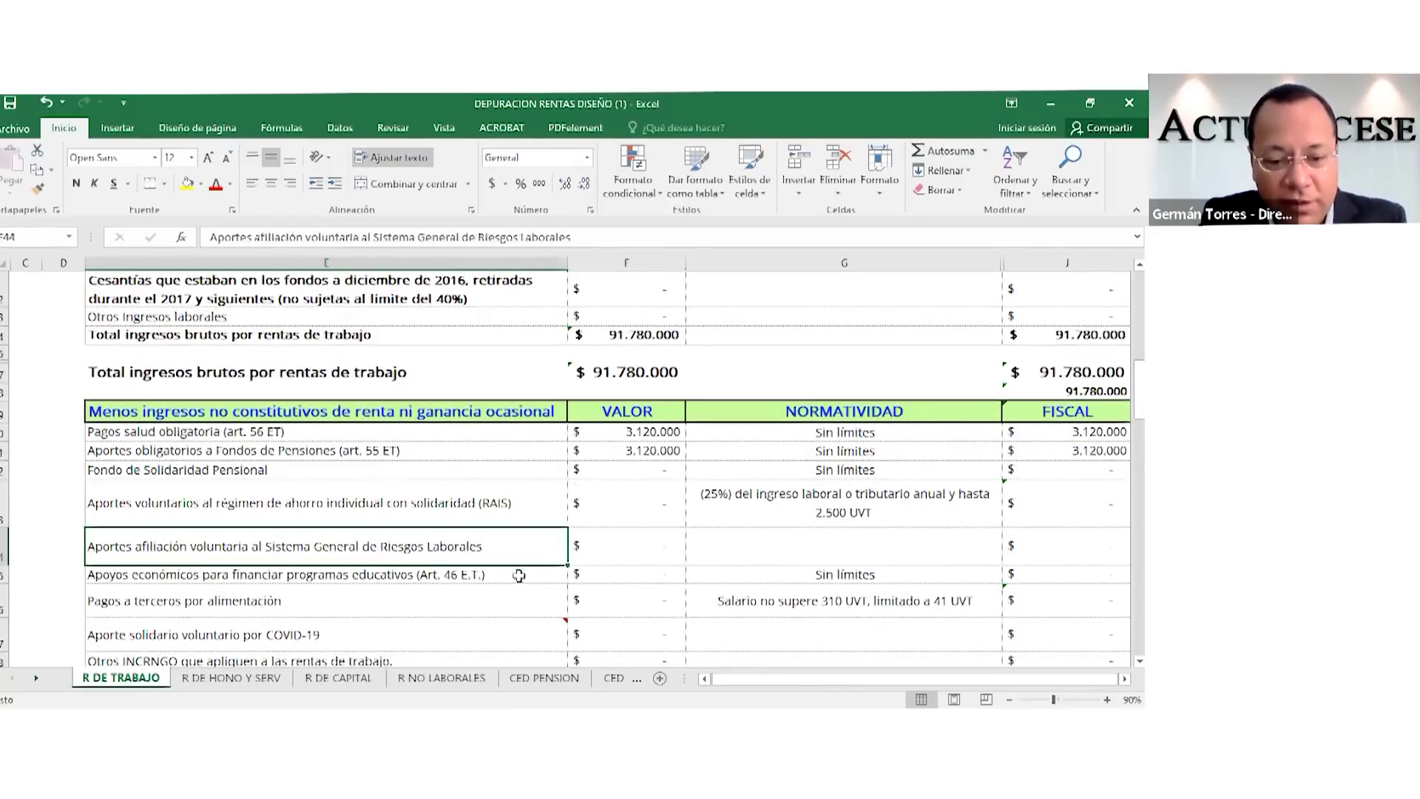
scroll(519, 576, down, 1)
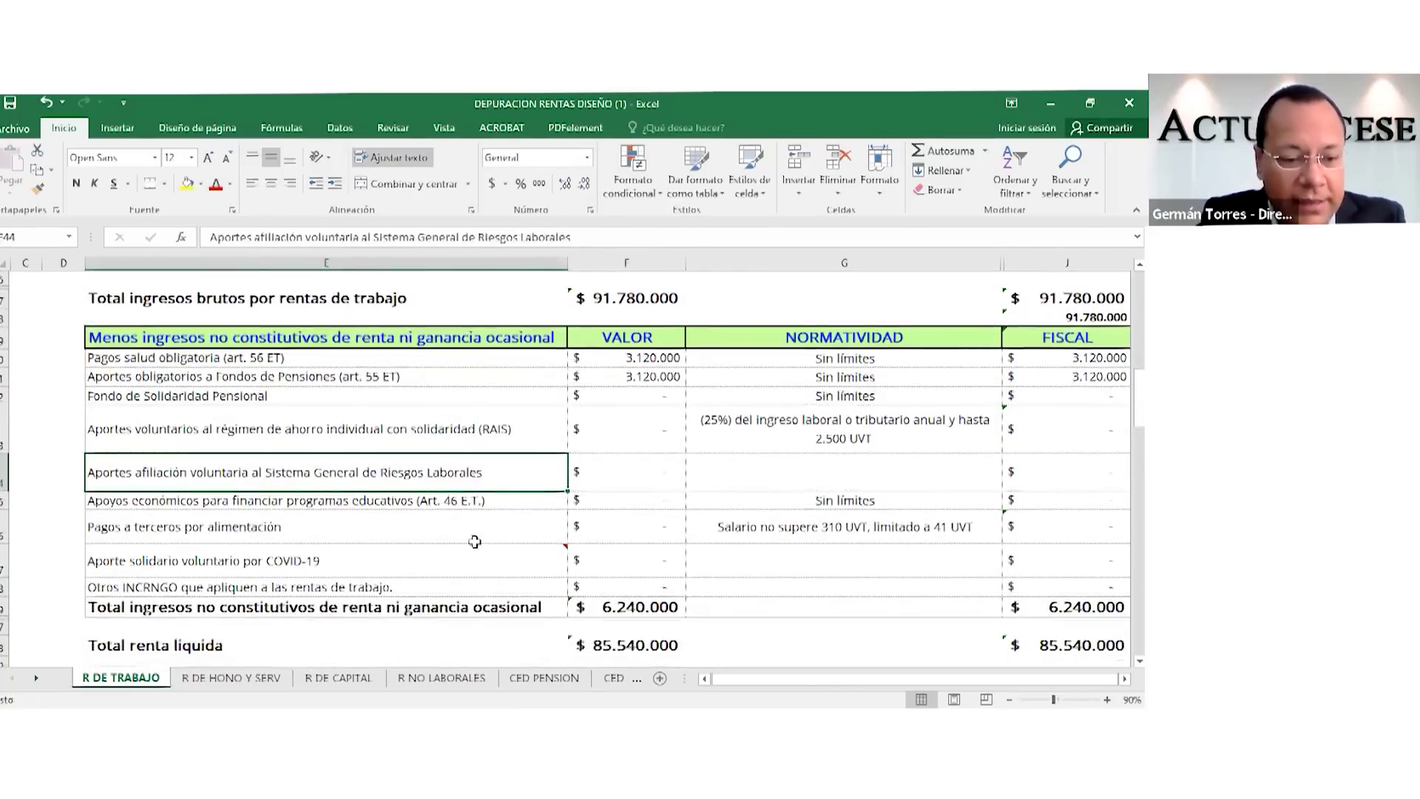
click(461, 562)
click(462, 586)
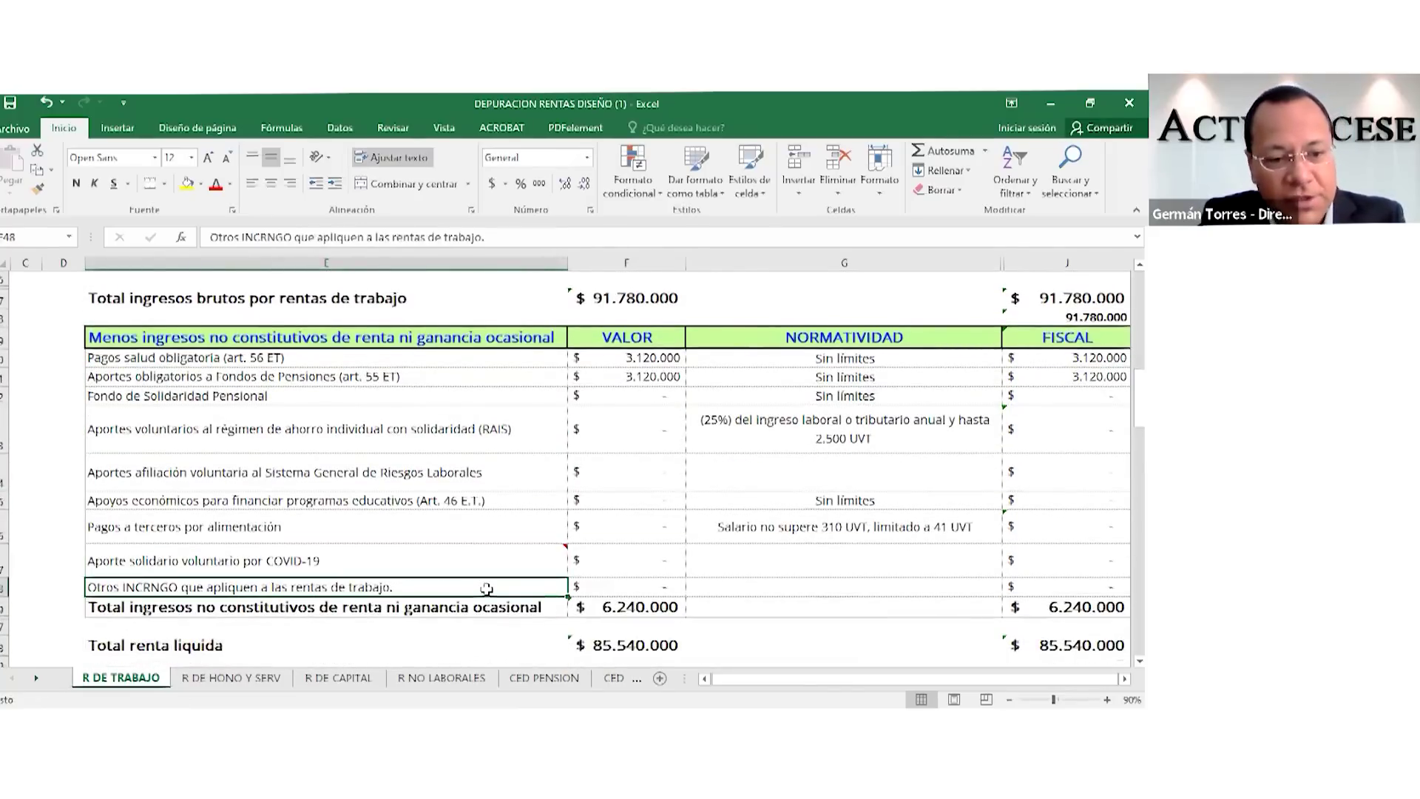
scroll(484, 591, up, 1)
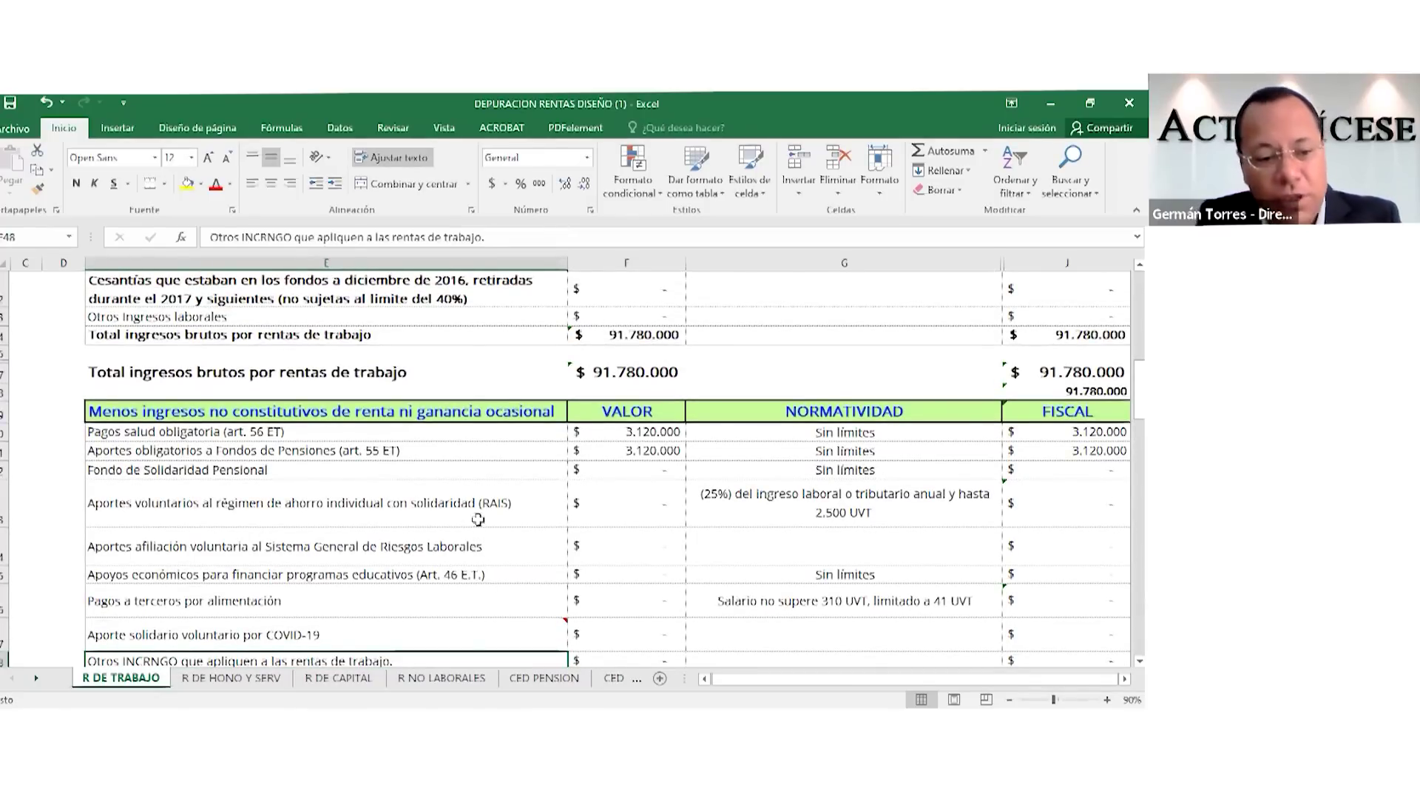
Enter 780.000 as the value for Fondo de Solidaridad Pensional.
click(625, 469)
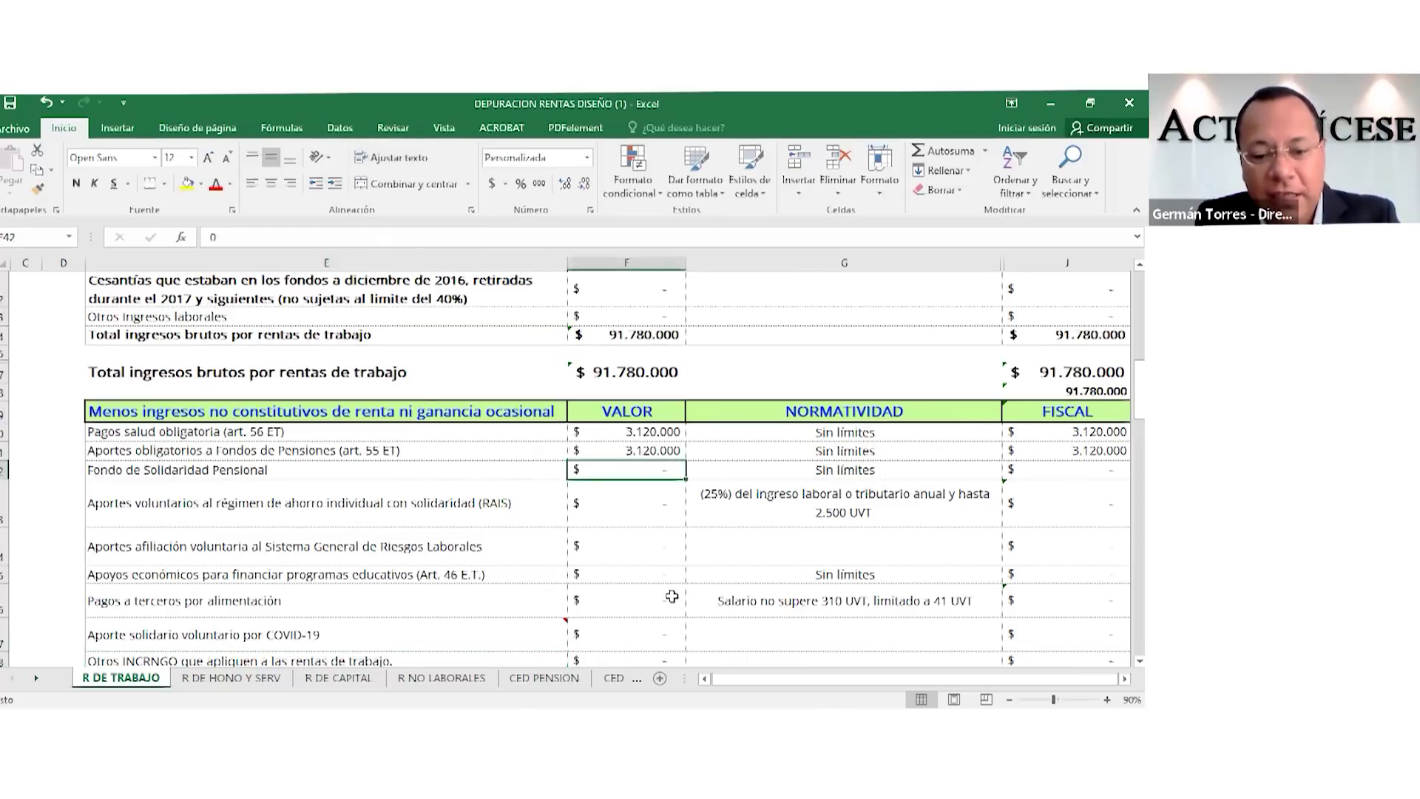
text(780000)
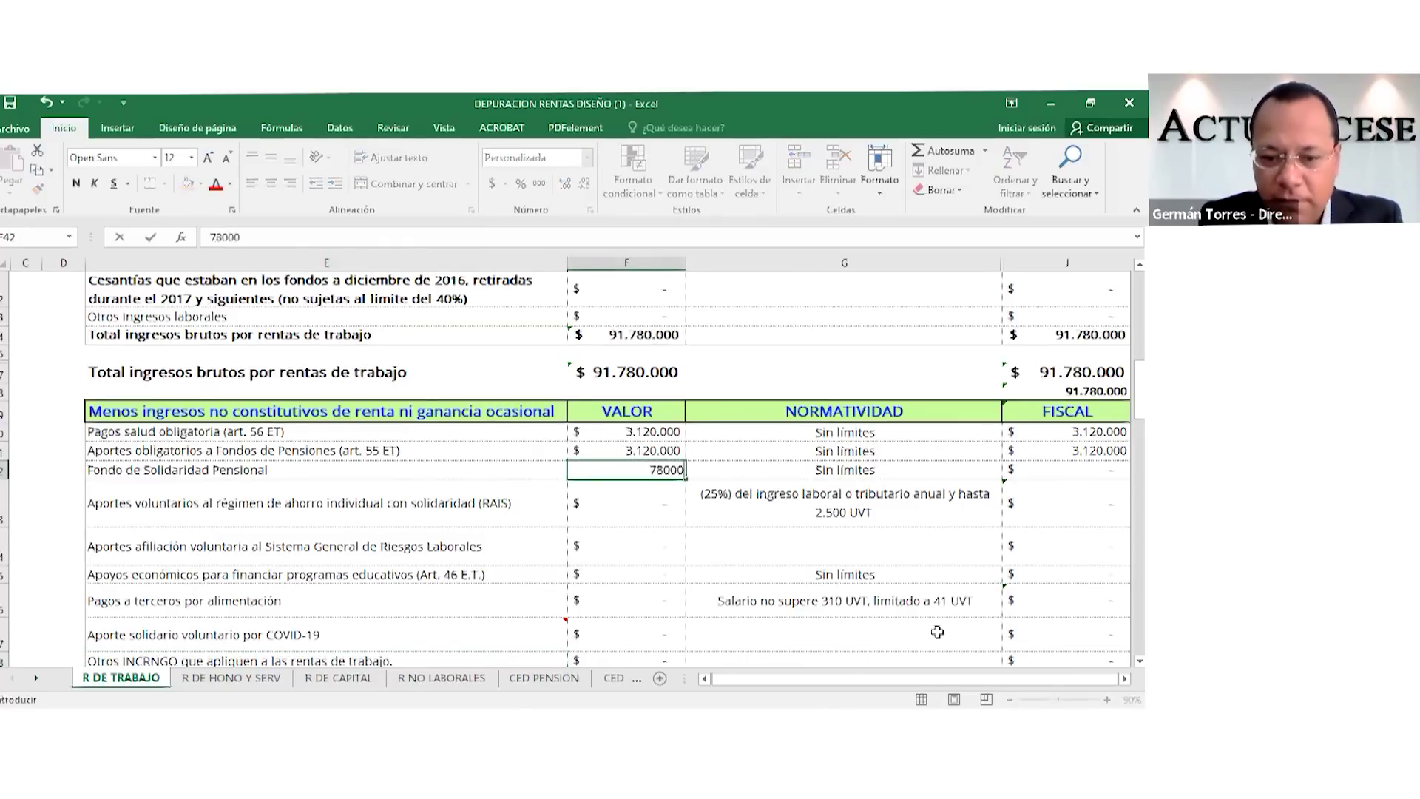
key(Return)
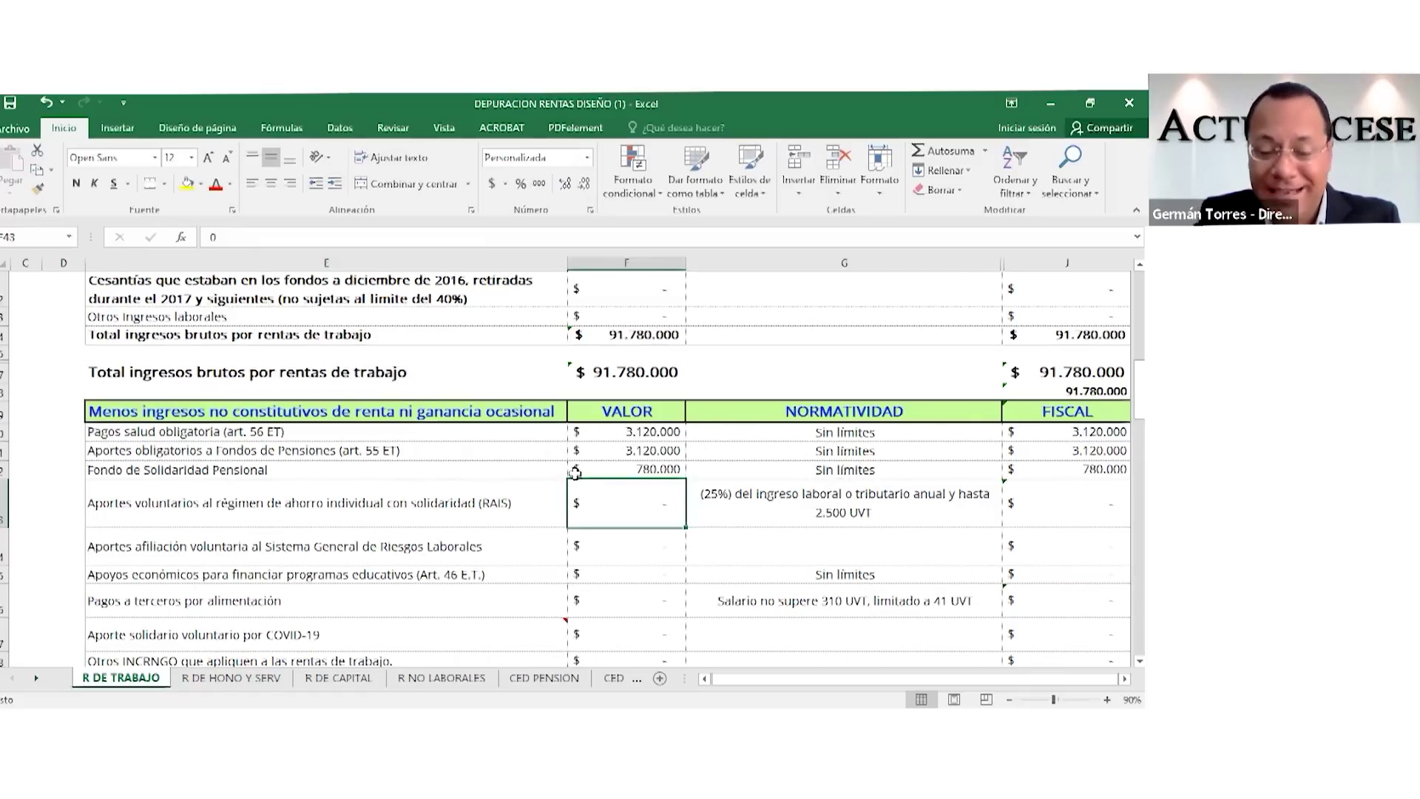
Review the gross labour income concepts from Comisiones through Indemnizaciones por despido injustificado and Subsidios to Viáticos.
scroll(576, 472, up, 5)
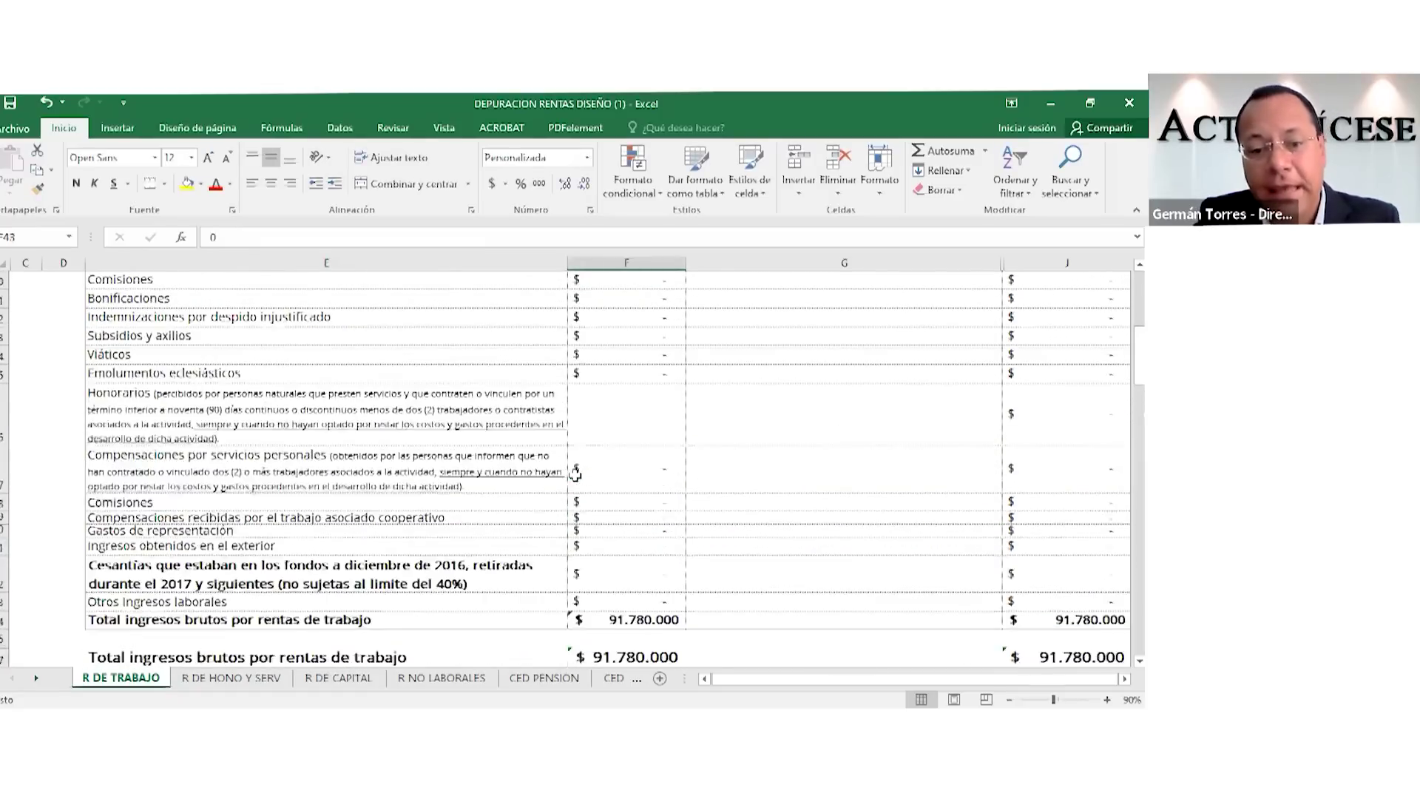
scroll(575, 472, up, 2)
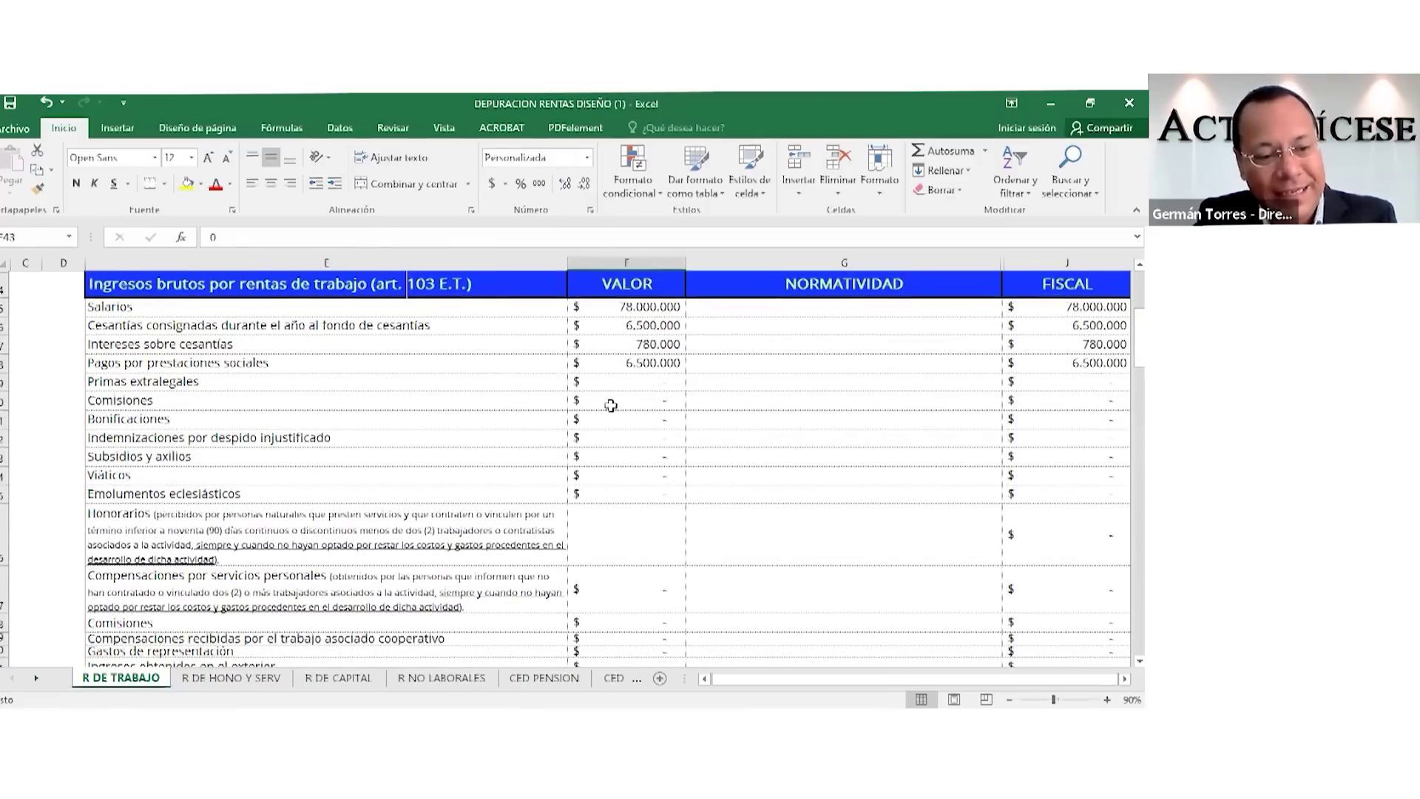
click(323, 402)
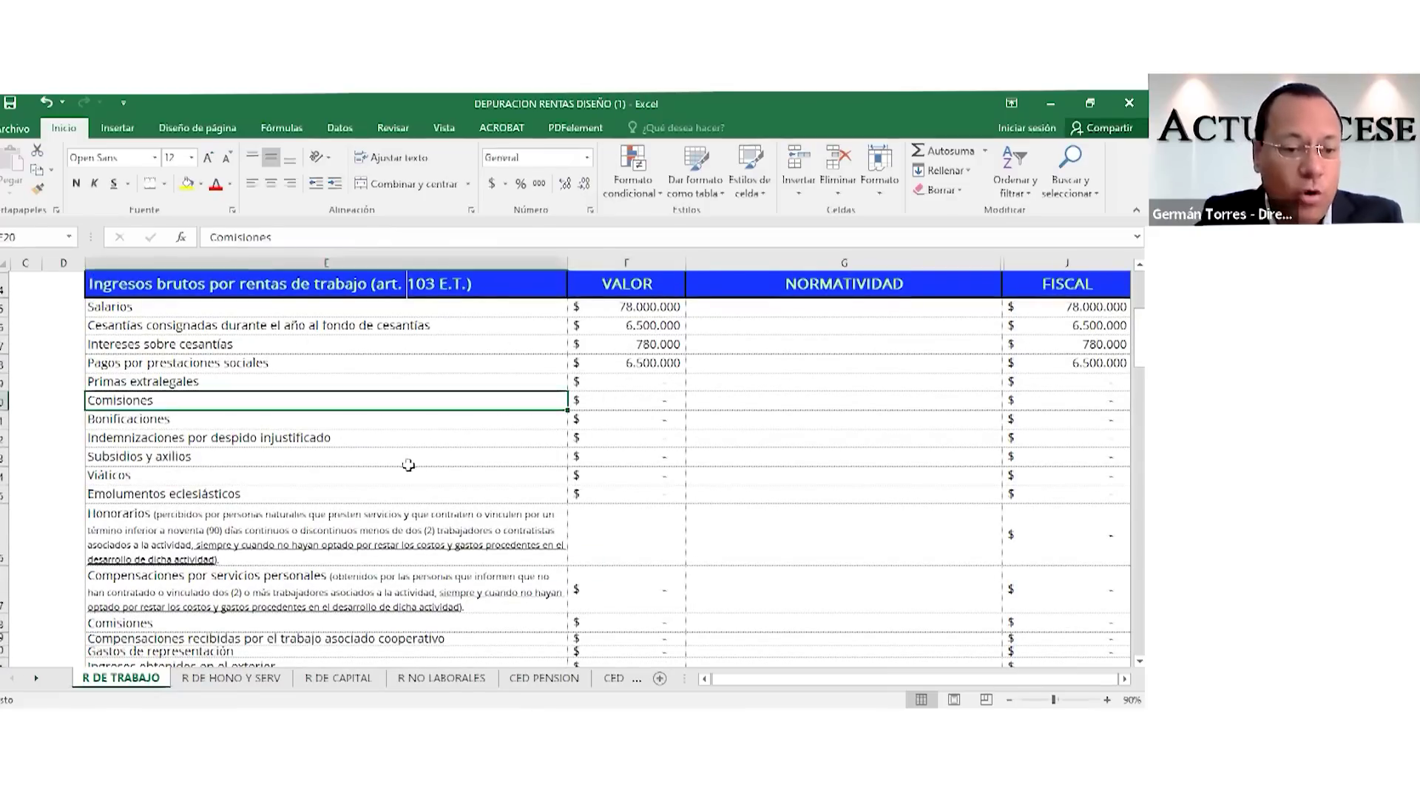
click(590, 403)
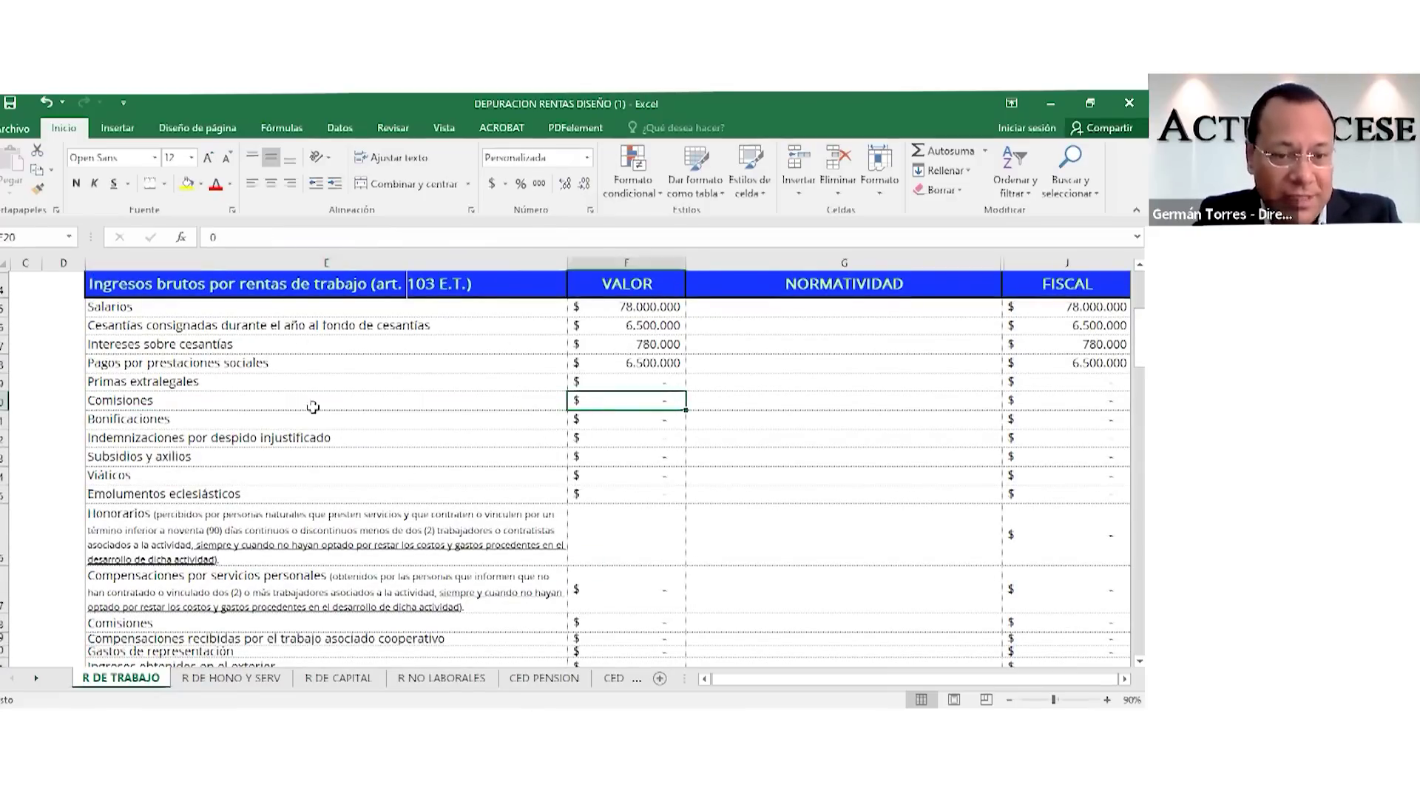
click(248, 433)
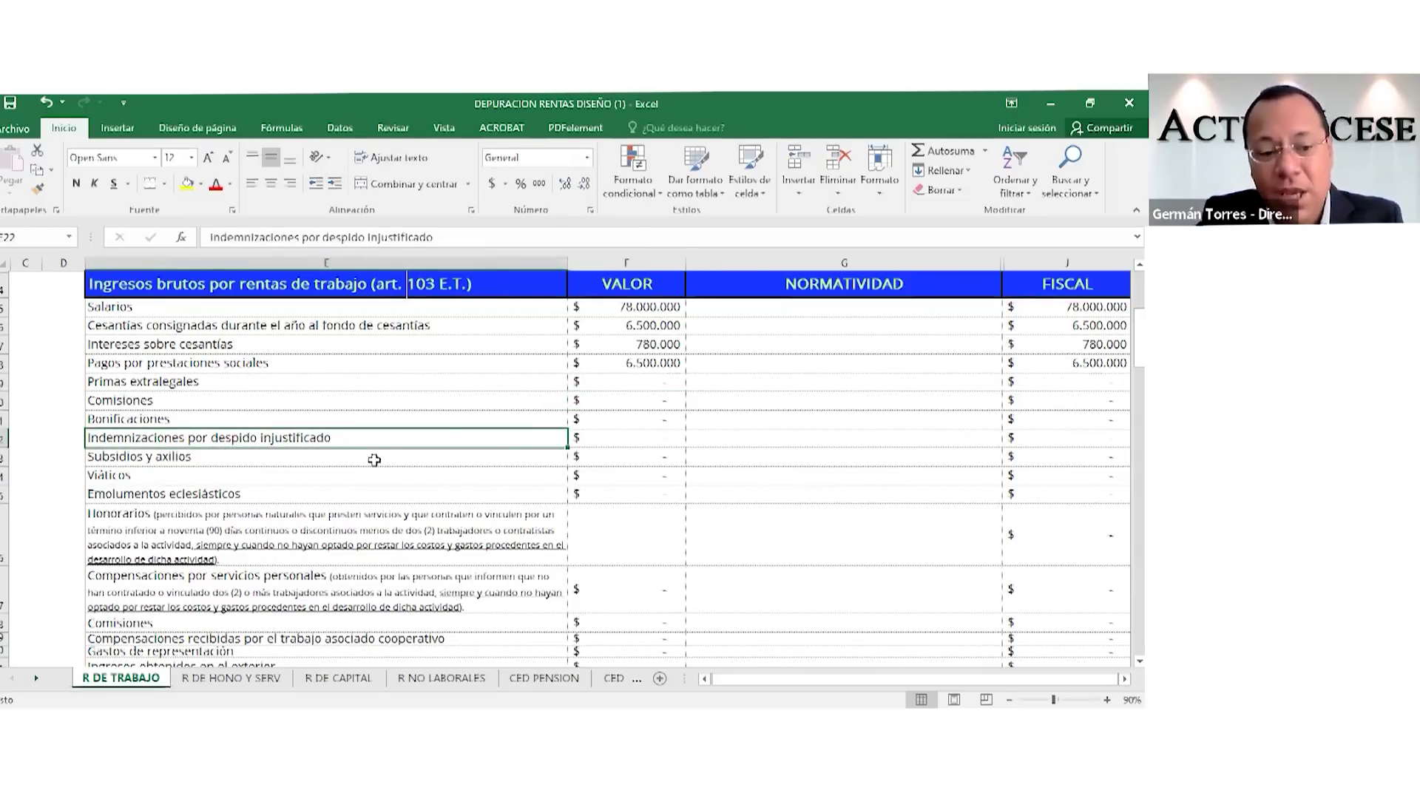
click(642, 442)
click(507, 443)
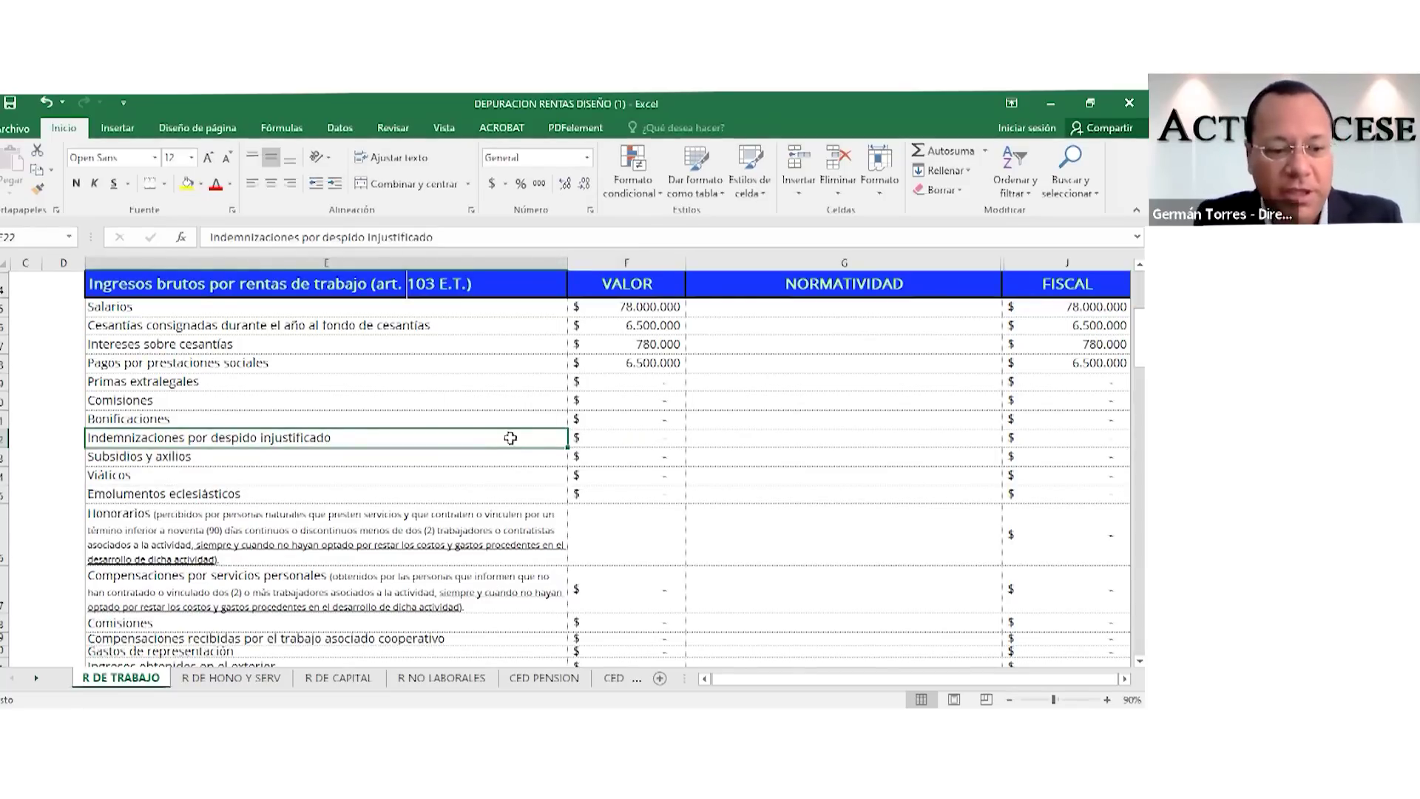
click(492, 453)
scroll(414, 455, down, 1)
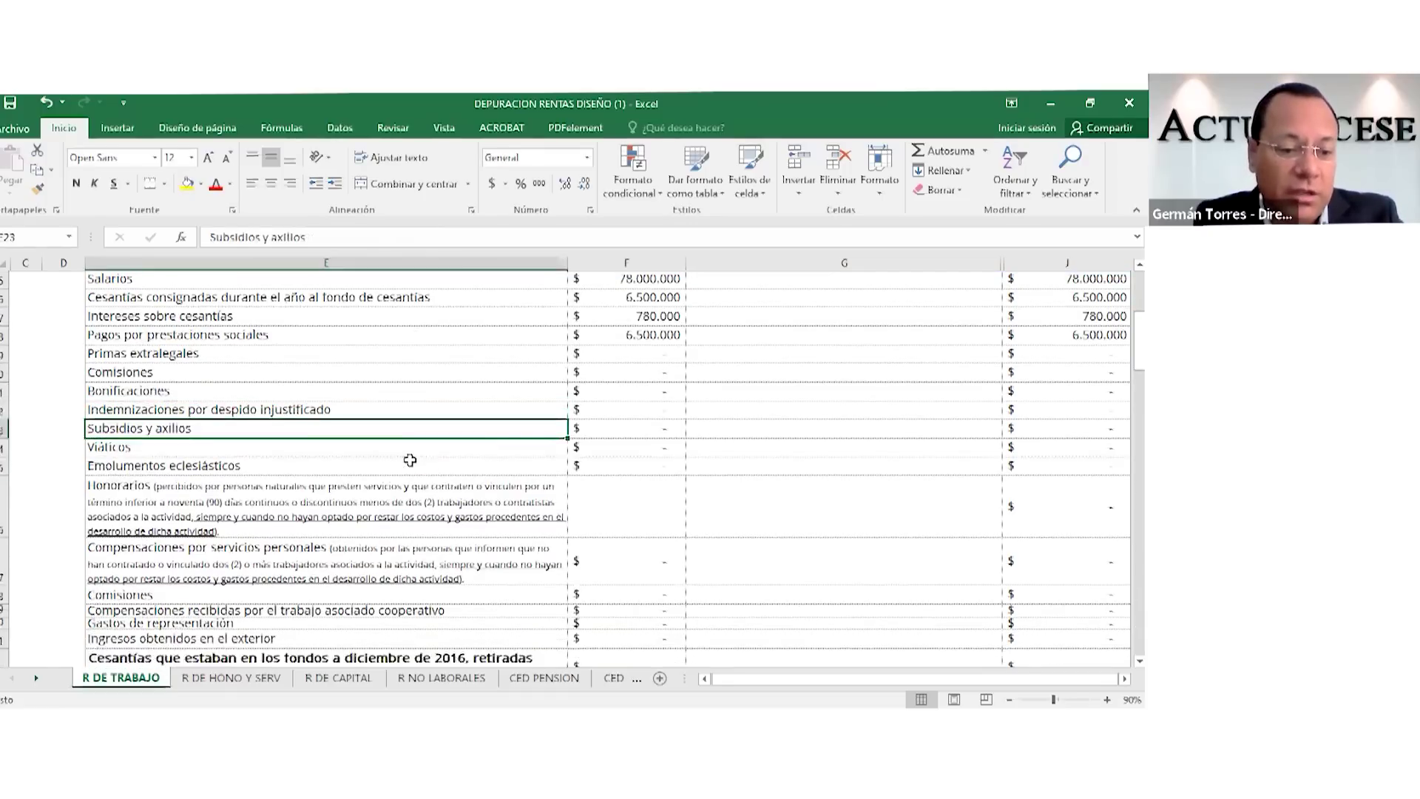
click(414, 416)
click(596, 412)
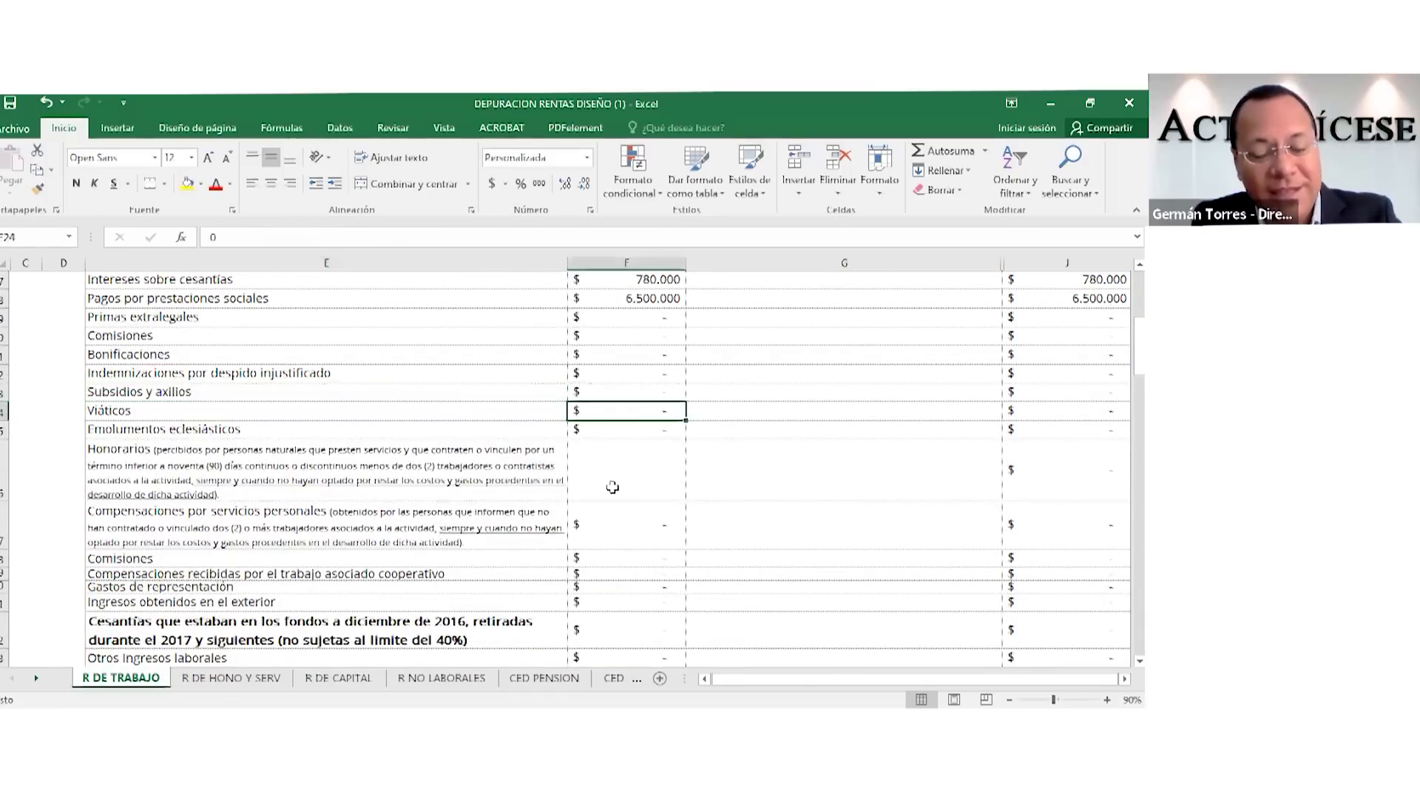
Review the income concepts from Emolumentos eclesiásticos and Honorarios down to Gastos de representación and Ingresos obtenidos en el exterior.
click(429, 430)
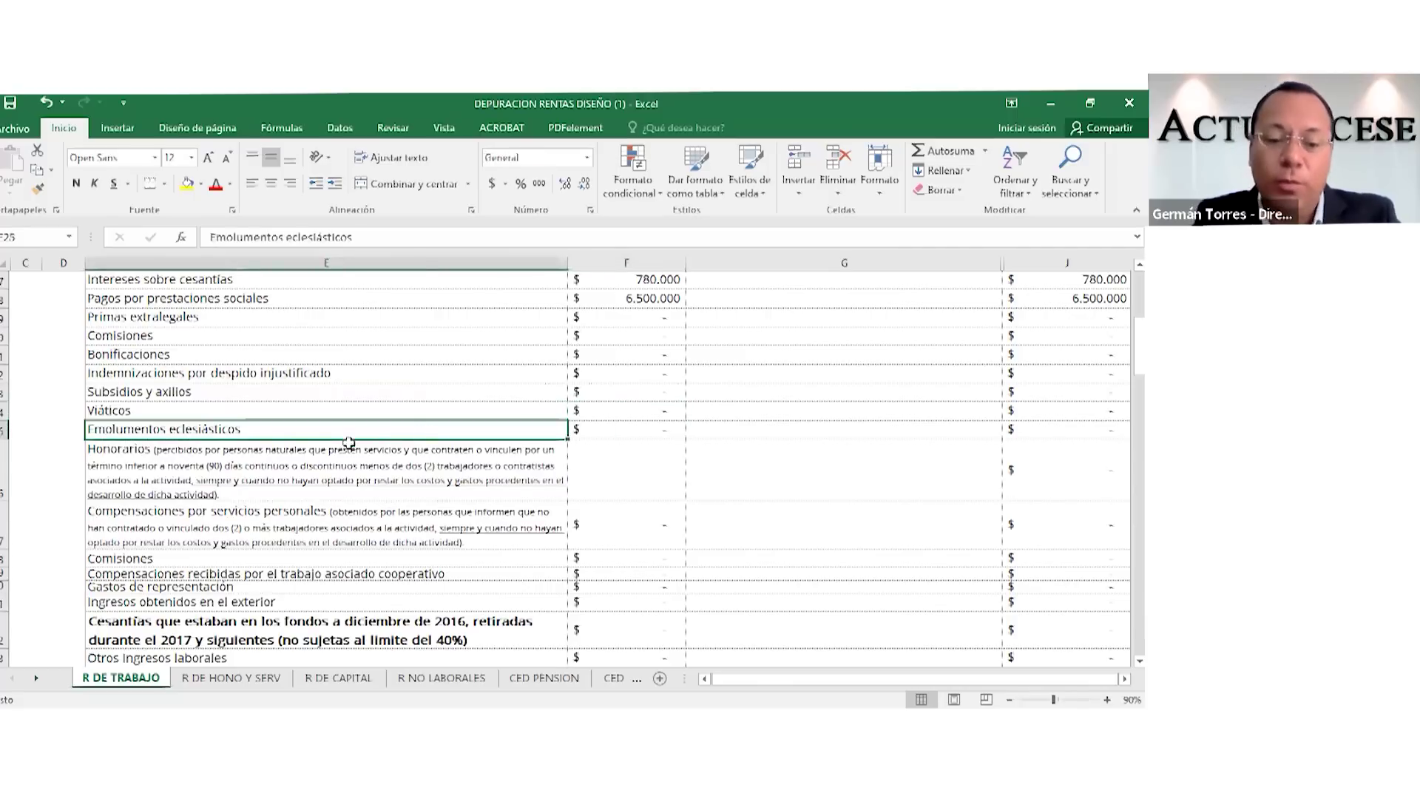
click(554, 484)
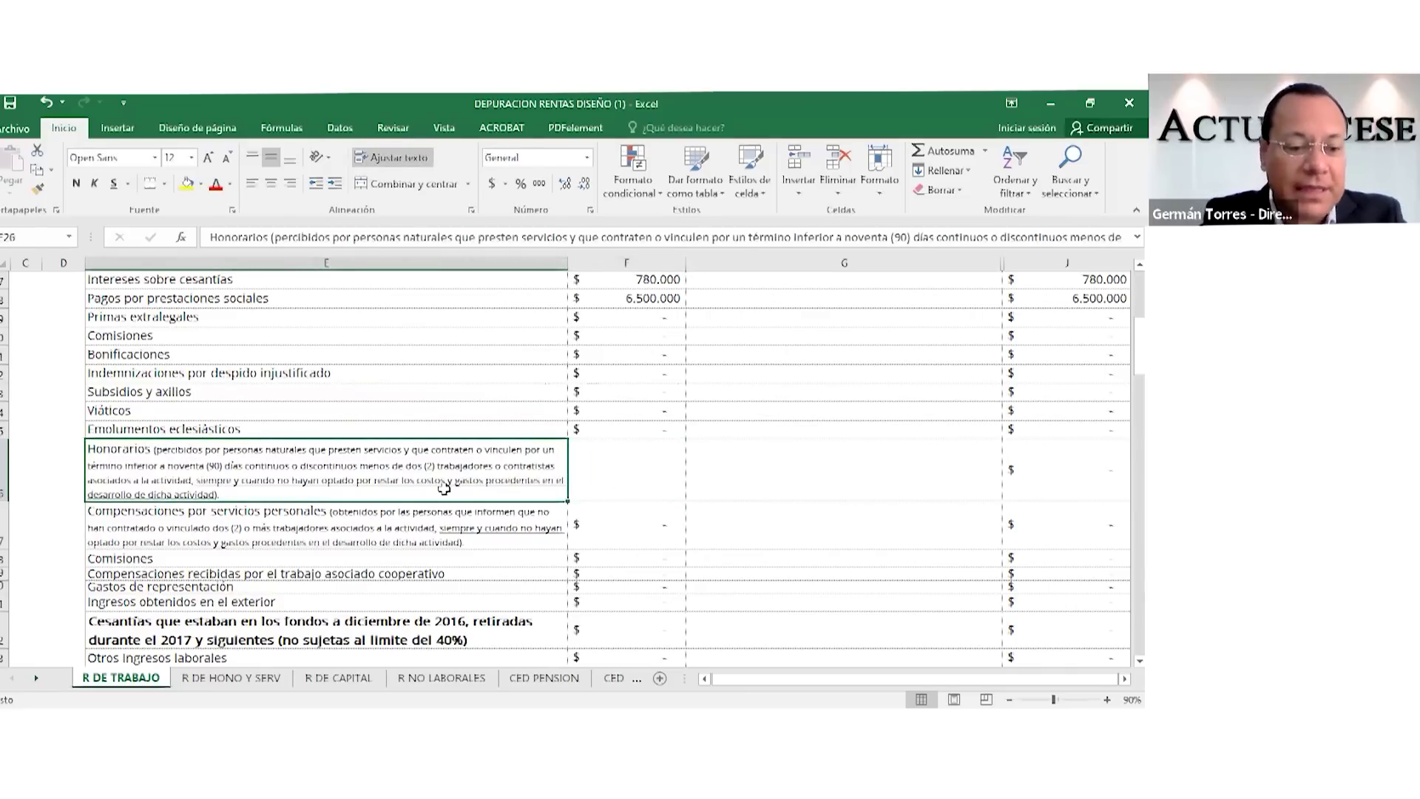
scroll(444, 488, down, 2)
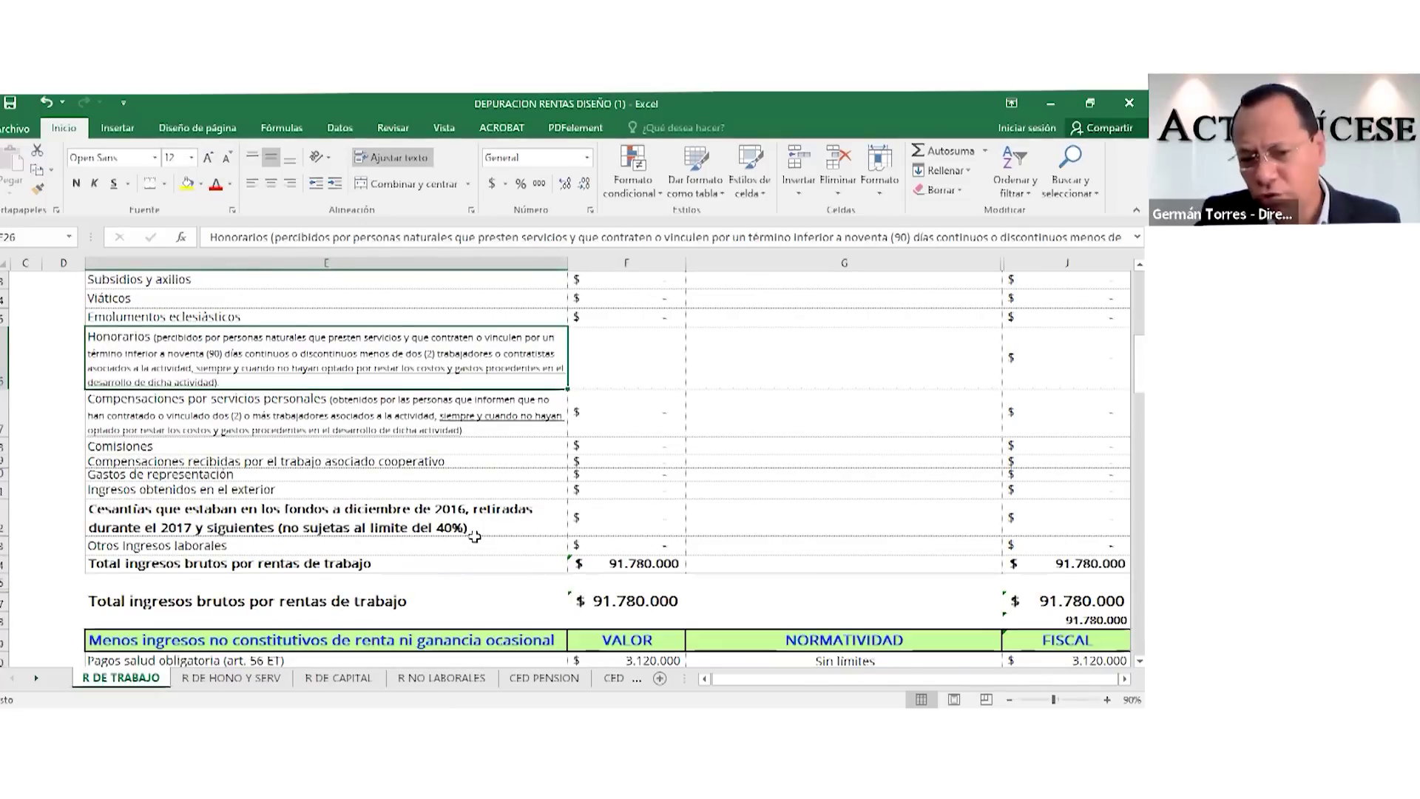
click(645, 361)
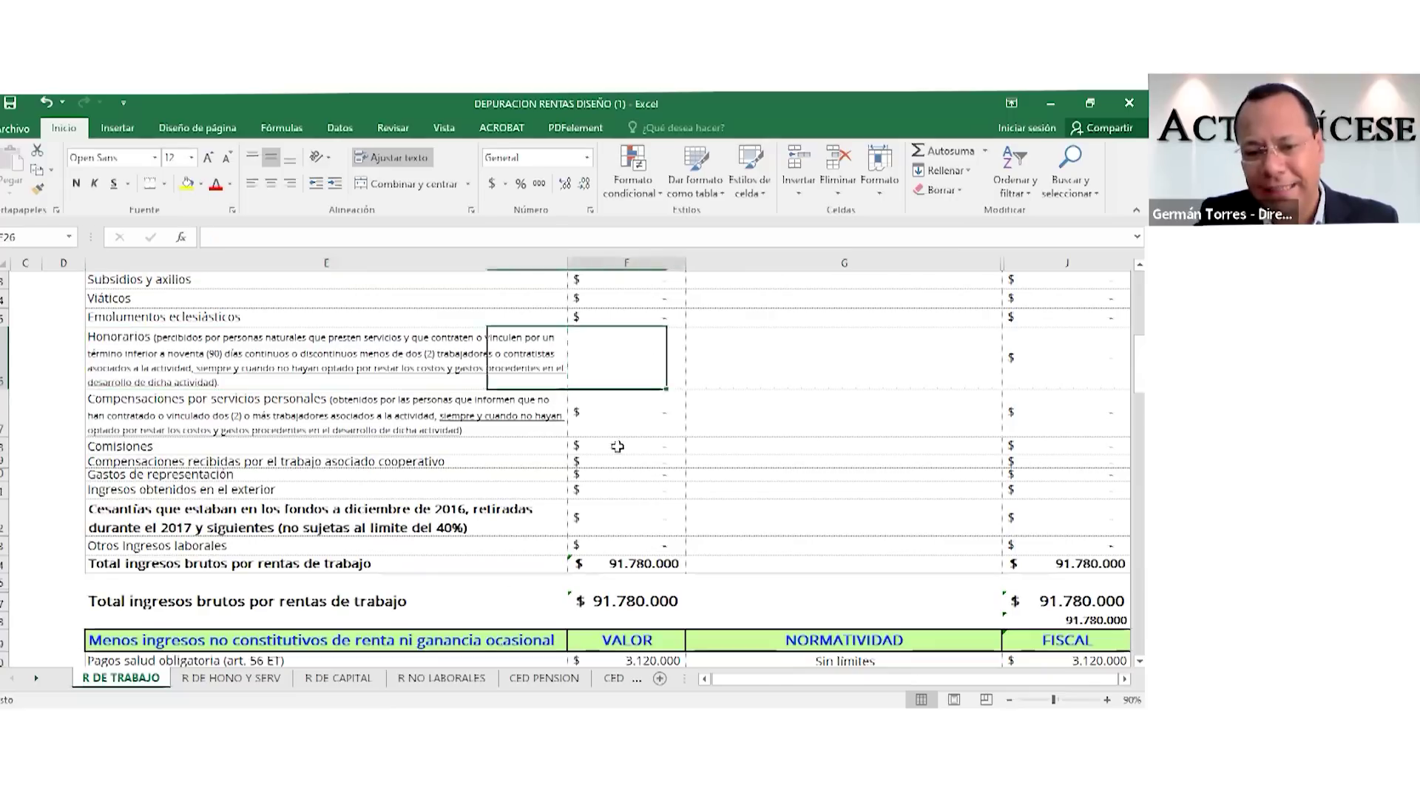
click(621, 421)
click(603, 447)
click(584, 475)
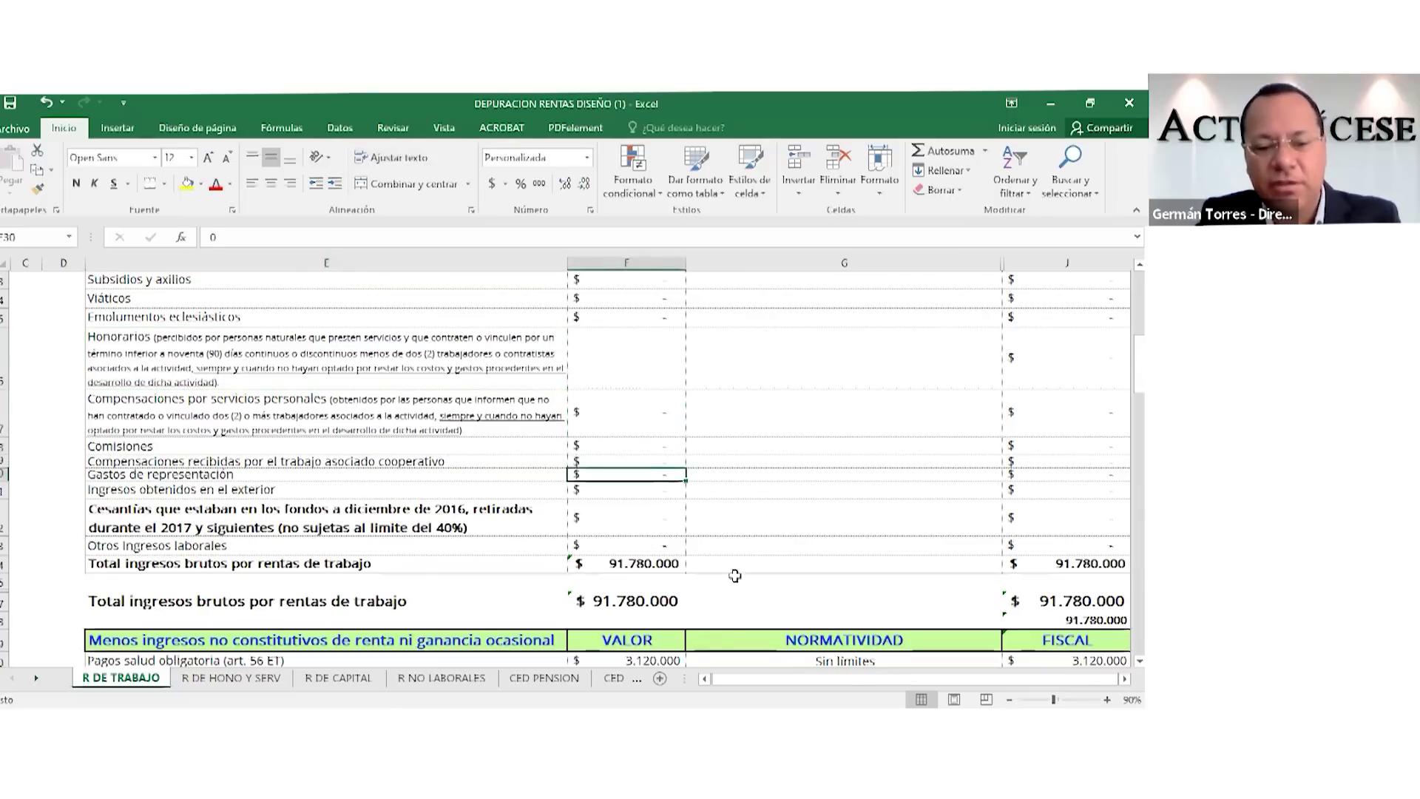
key(Down)
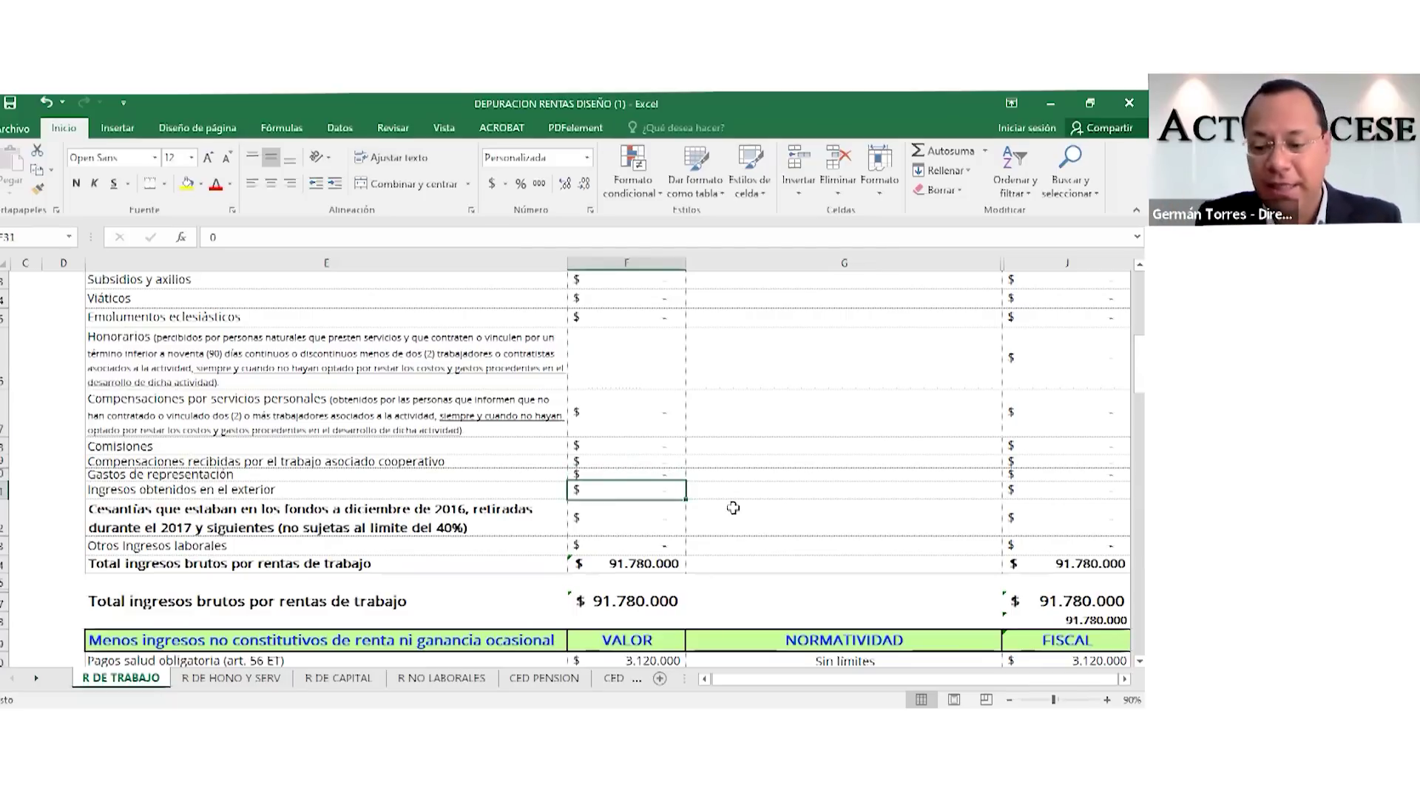
Review the non-constitutive income concepts for mandatory health, mandatory pension and Fondo de Solidaridad Pensional, including the value recorded for the latter.
scroll(657, 518, down, 4)
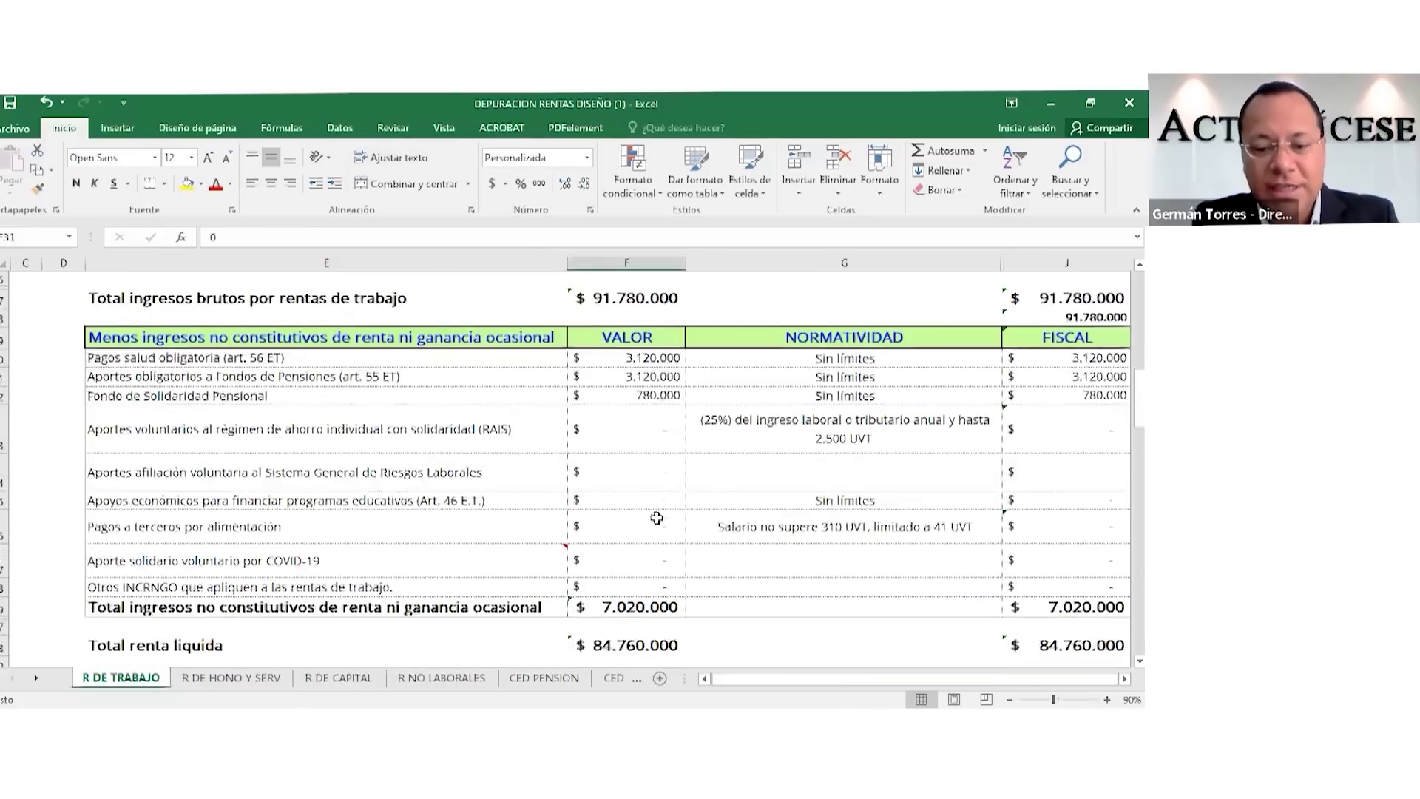
scroll(657, 518, down, 1)
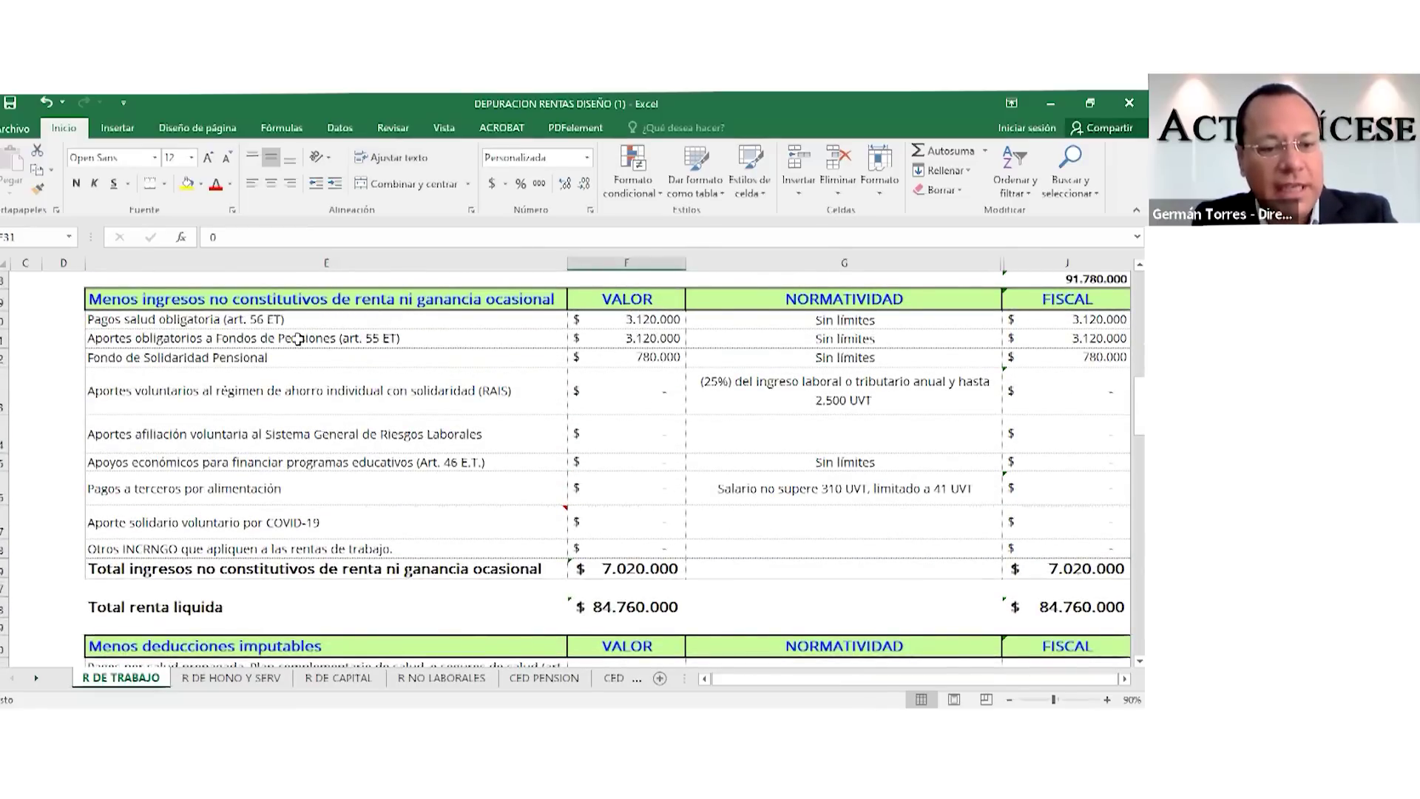
click(359, 356)
click(670, 356)
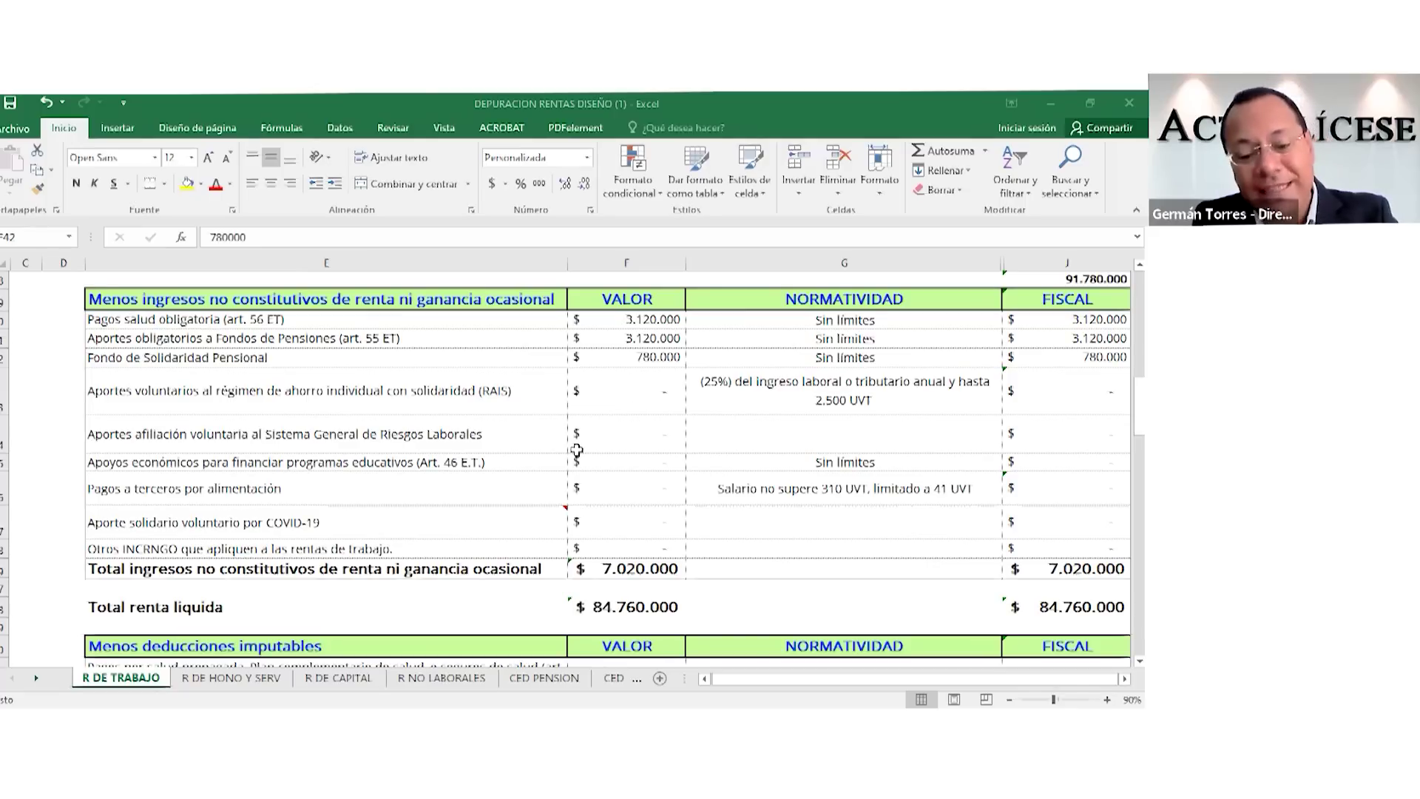
click(675, 206)
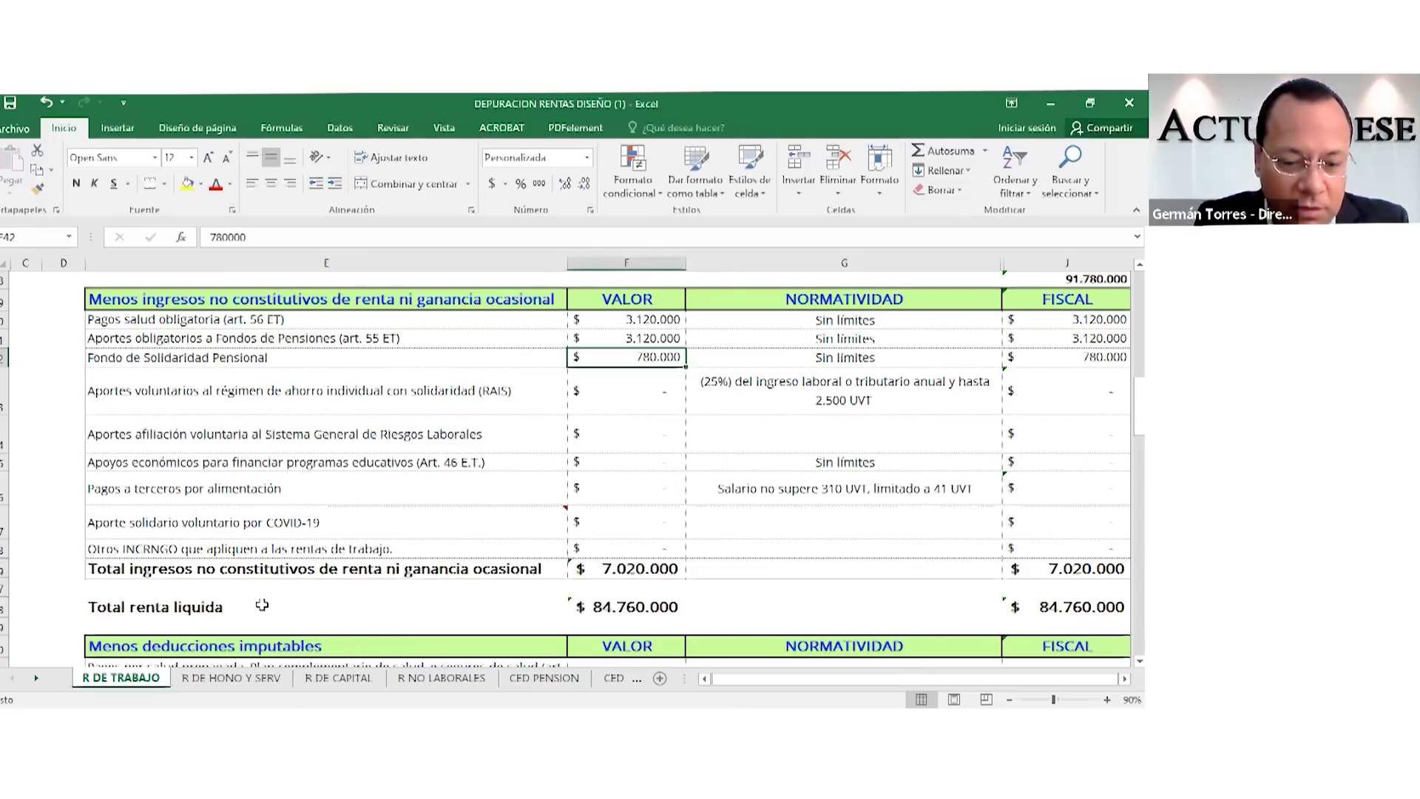
Examine the Menos deducciones imputables section and the first concepts of Menos rentas exentas sujetas a limitación del 40%.
scroll(262, 605, down, 2)
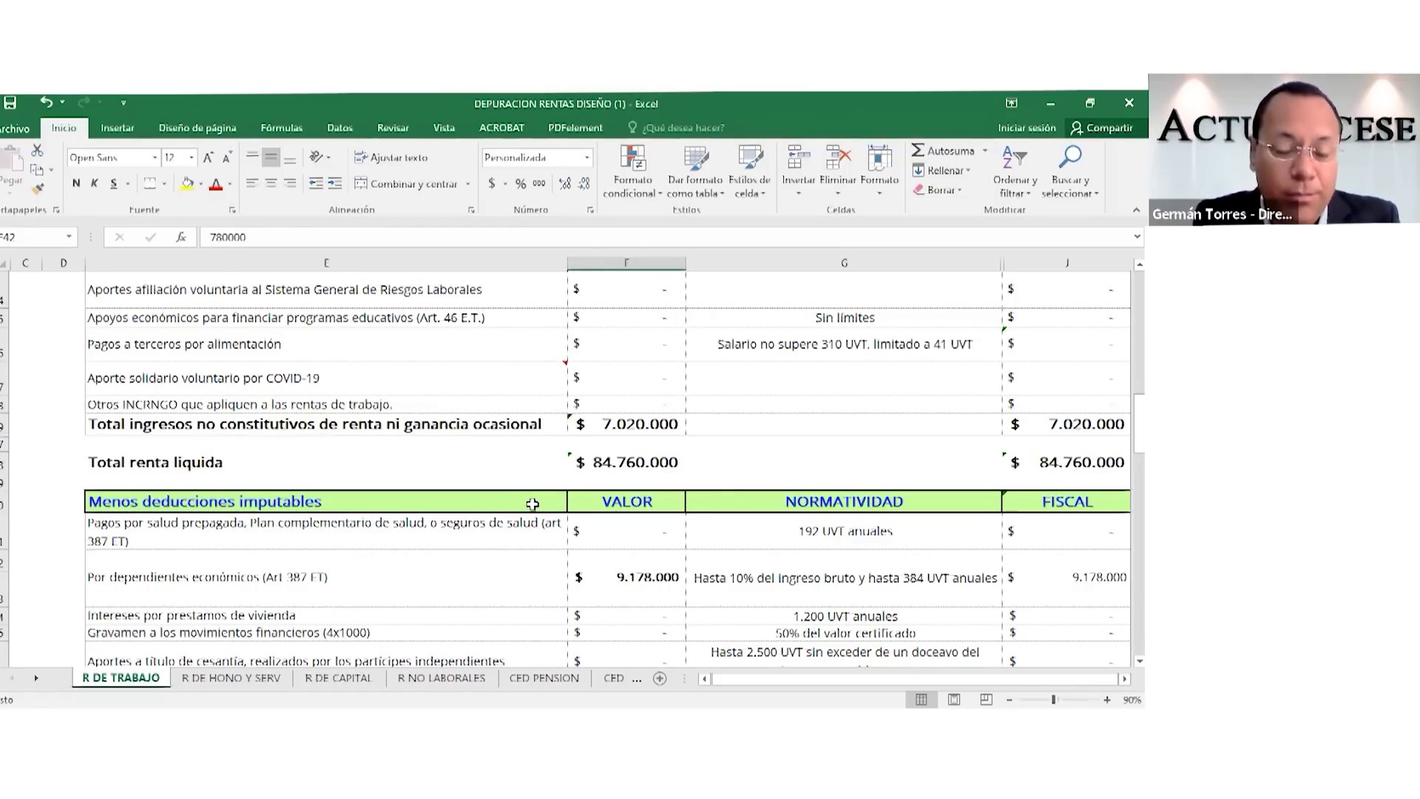
scroll(533, 504, down, 2)
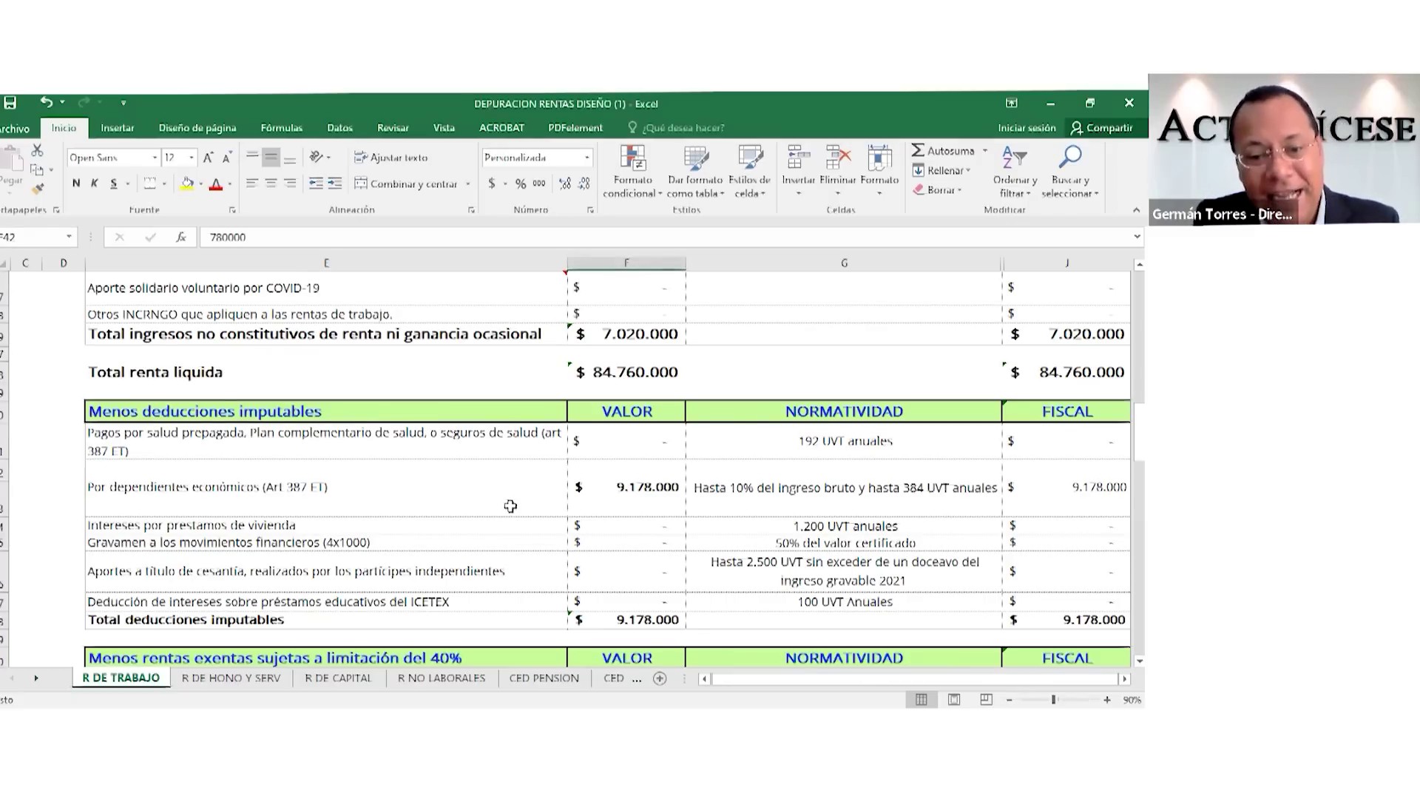
scroll(505, 509, up, 1)
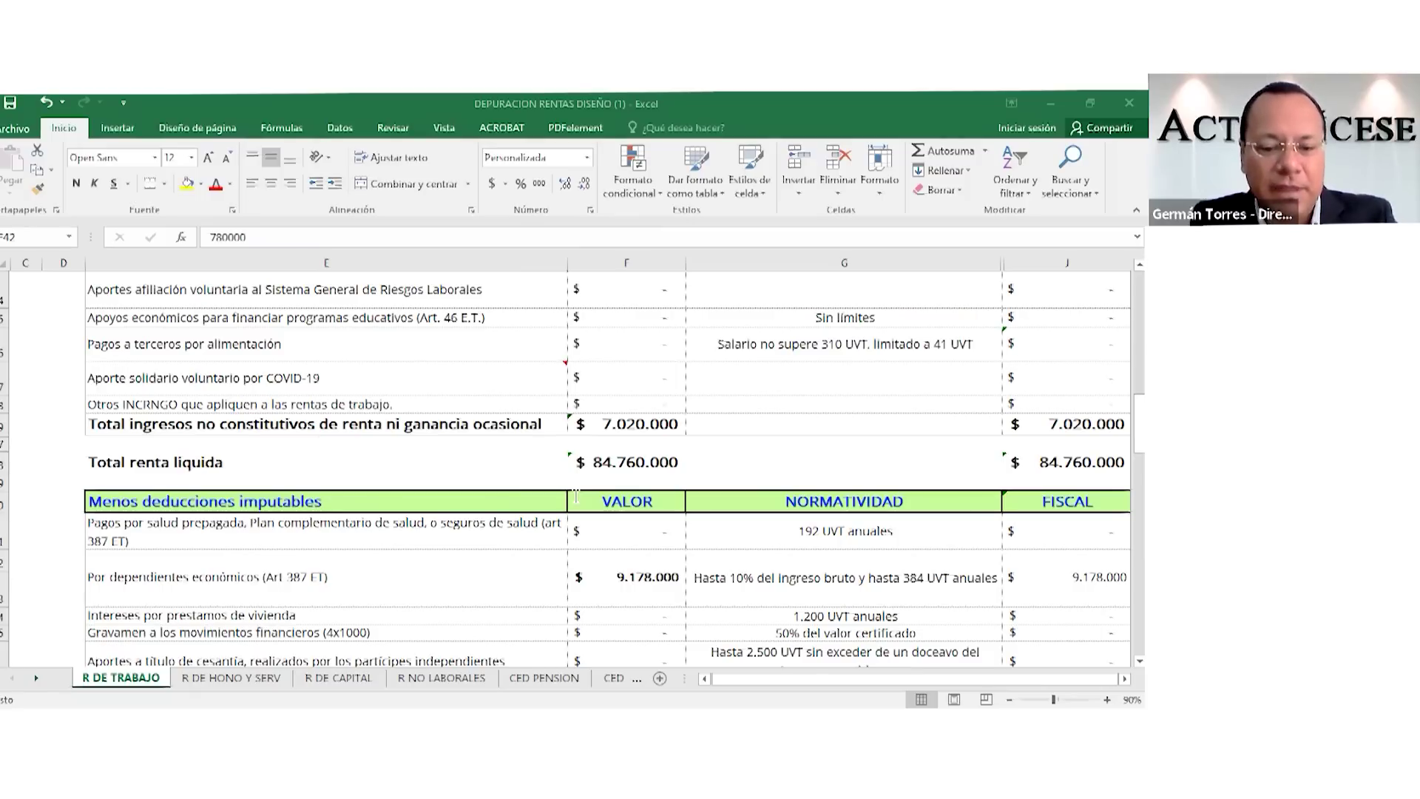
scroll(562, 529, down, 3)
scroll(568, 509, down, 1)
scroll(568, 509, down, 1)
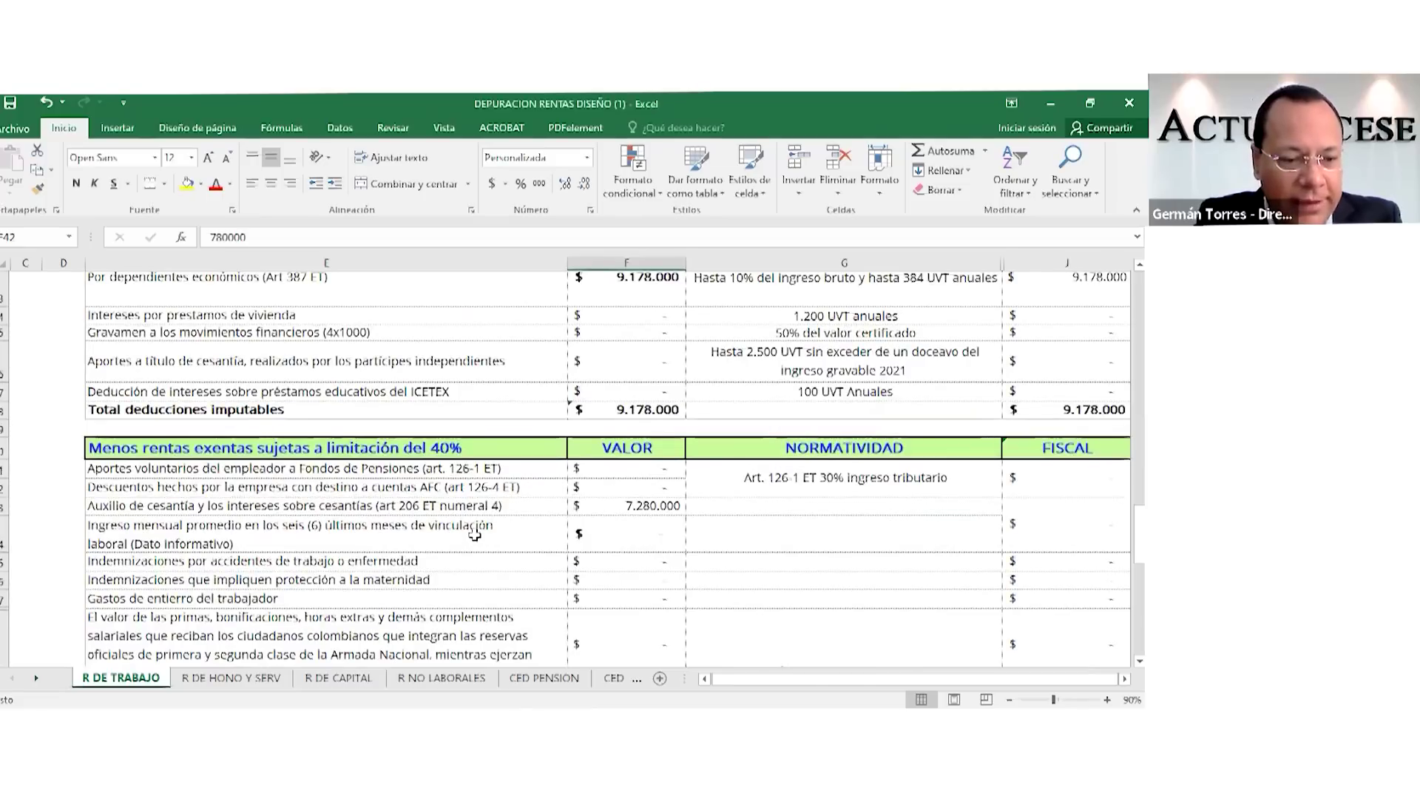
scroll(474, 540, down, 1)
scroll(471, 544, up, 3)
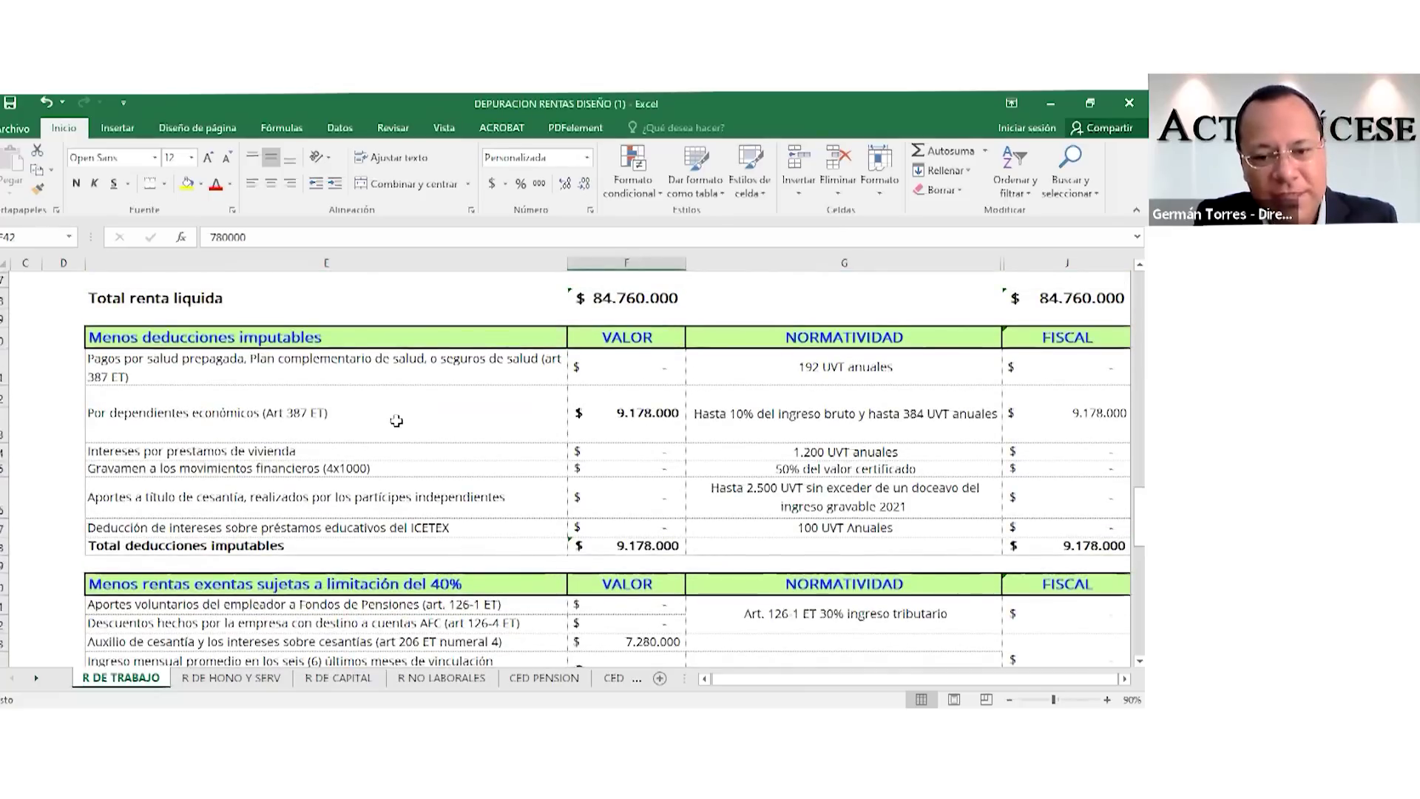
Recheck the non-constitutive income concepts for voluntary Riesgos Laborales affiliation and Pagos a terceros por alimentación.
scroll(396, 420, up, 1)
scroll(396, 420, up, 5)
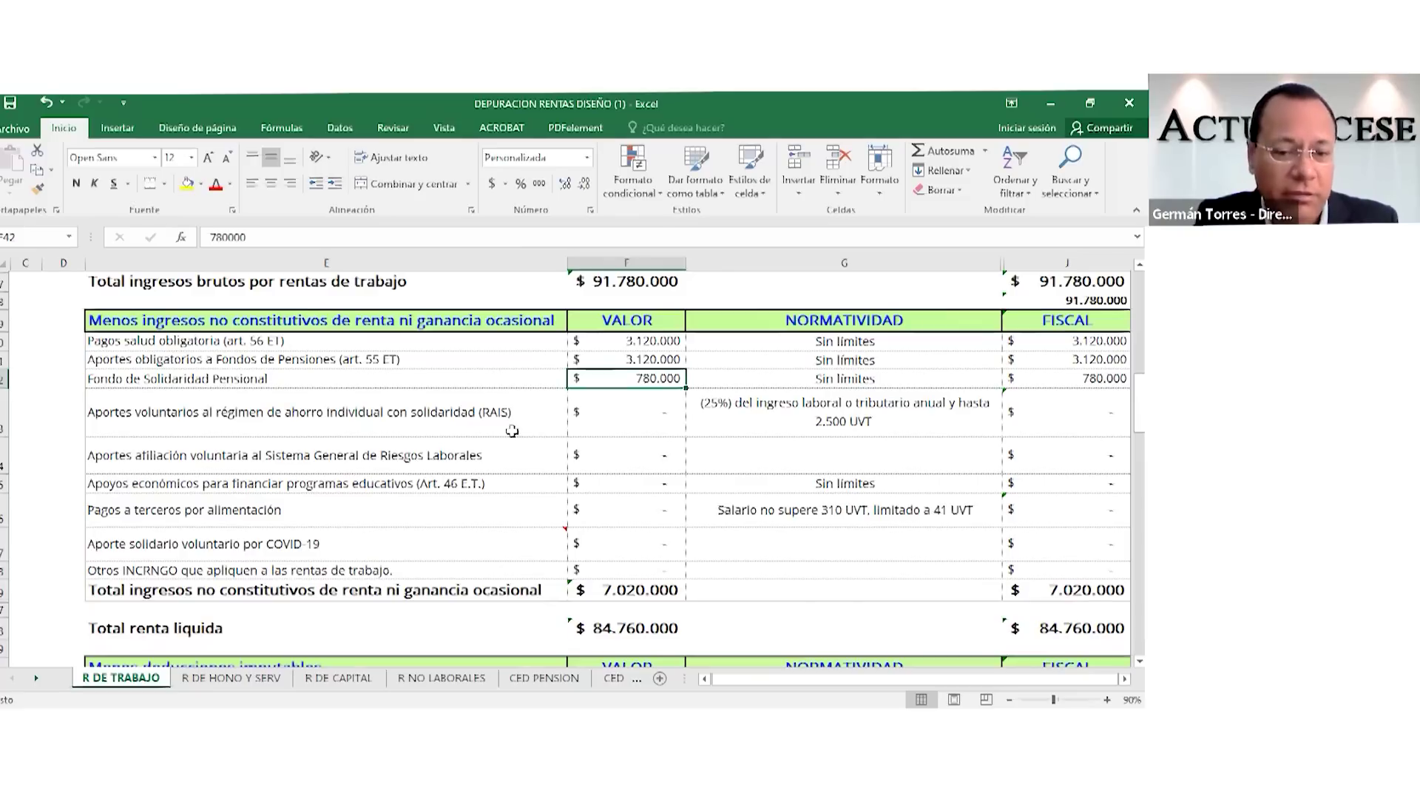
click(480, 467)
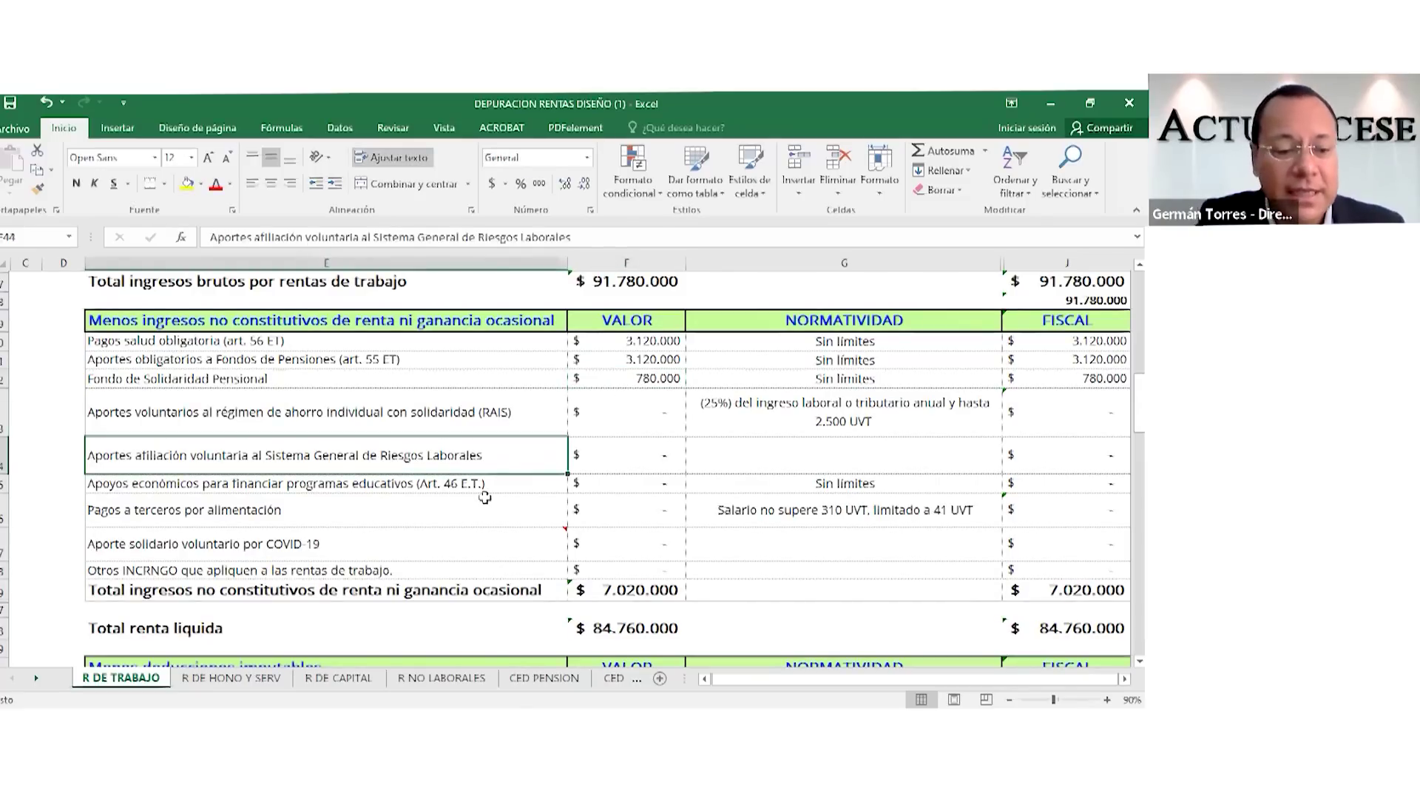
click(484, 503)
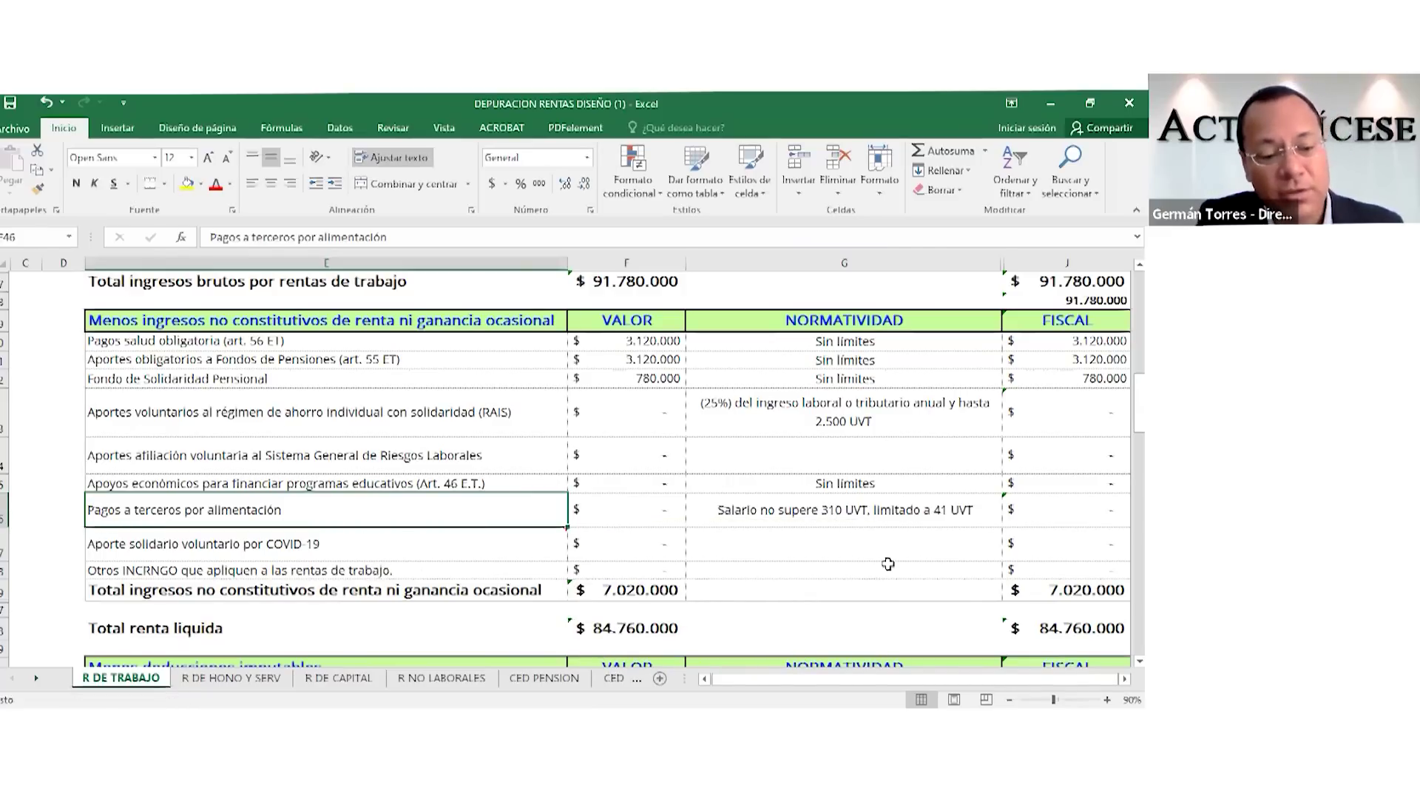
scroll(888, 552, down, 1)
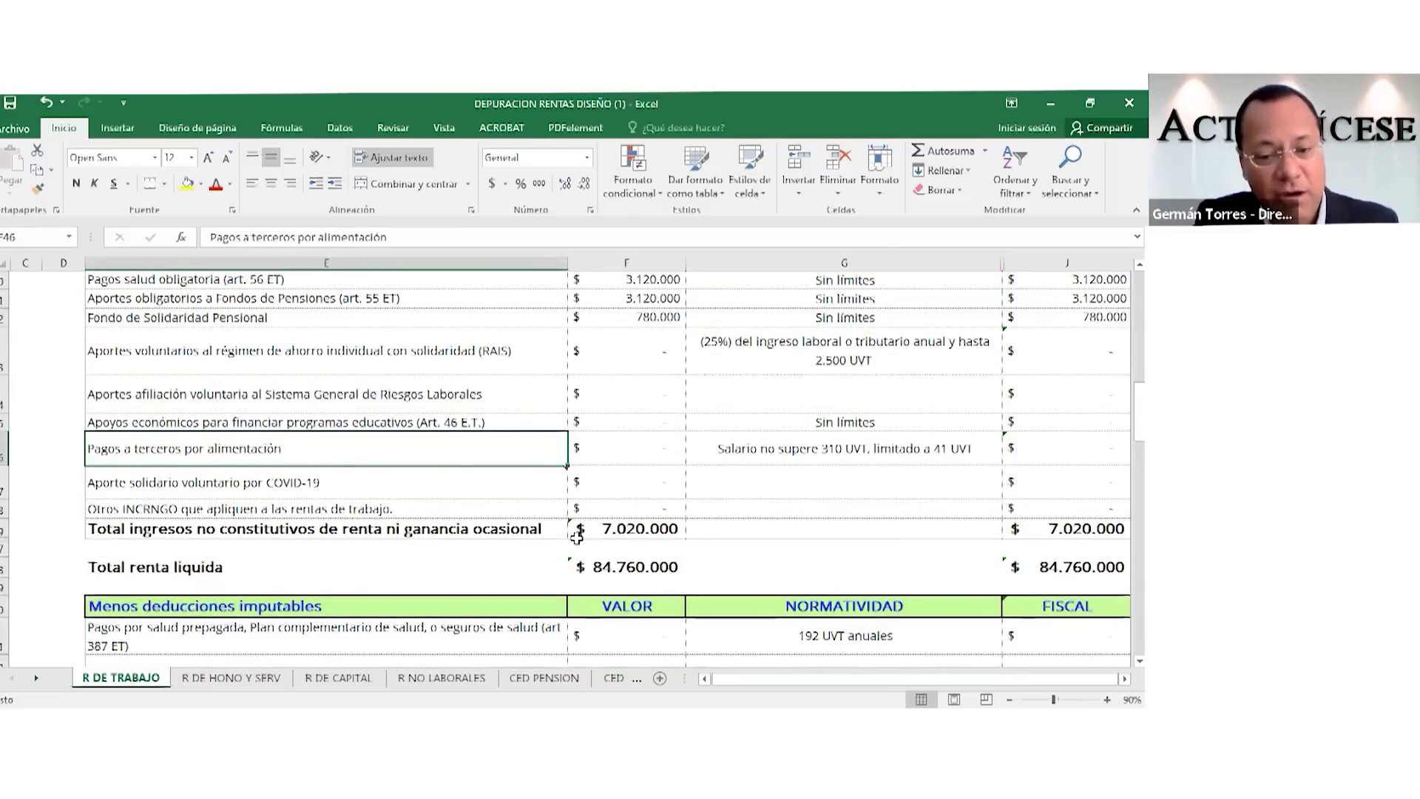
scroll(518, 503, down, 1)
scroll(505, 475, up, 2)
scroll(542, 500, down, 3)
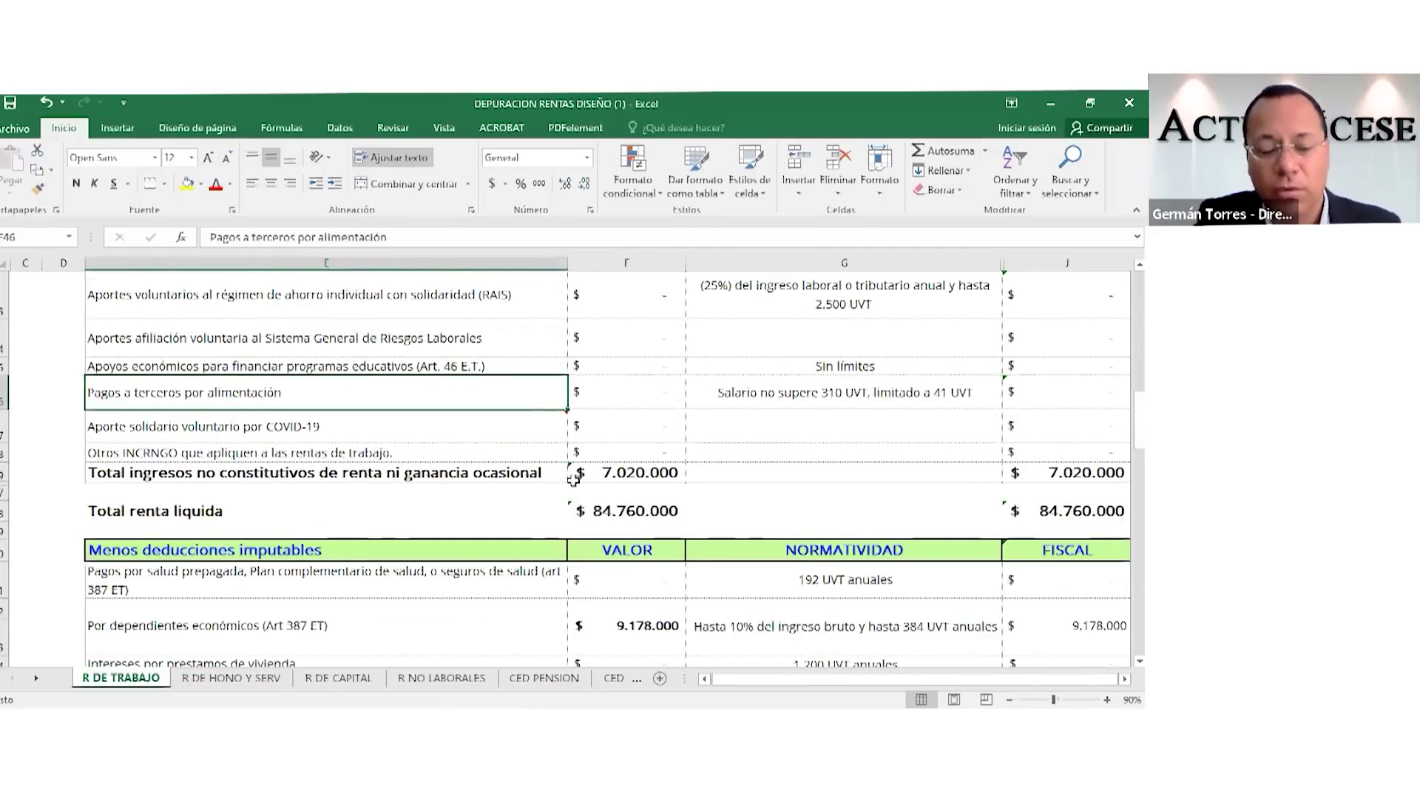
Inspect the legal limit and the value formula of the Por dependientes económicos deduction.
scroll(573, 480, down, 2)
scroll(573, 481, down, 1)
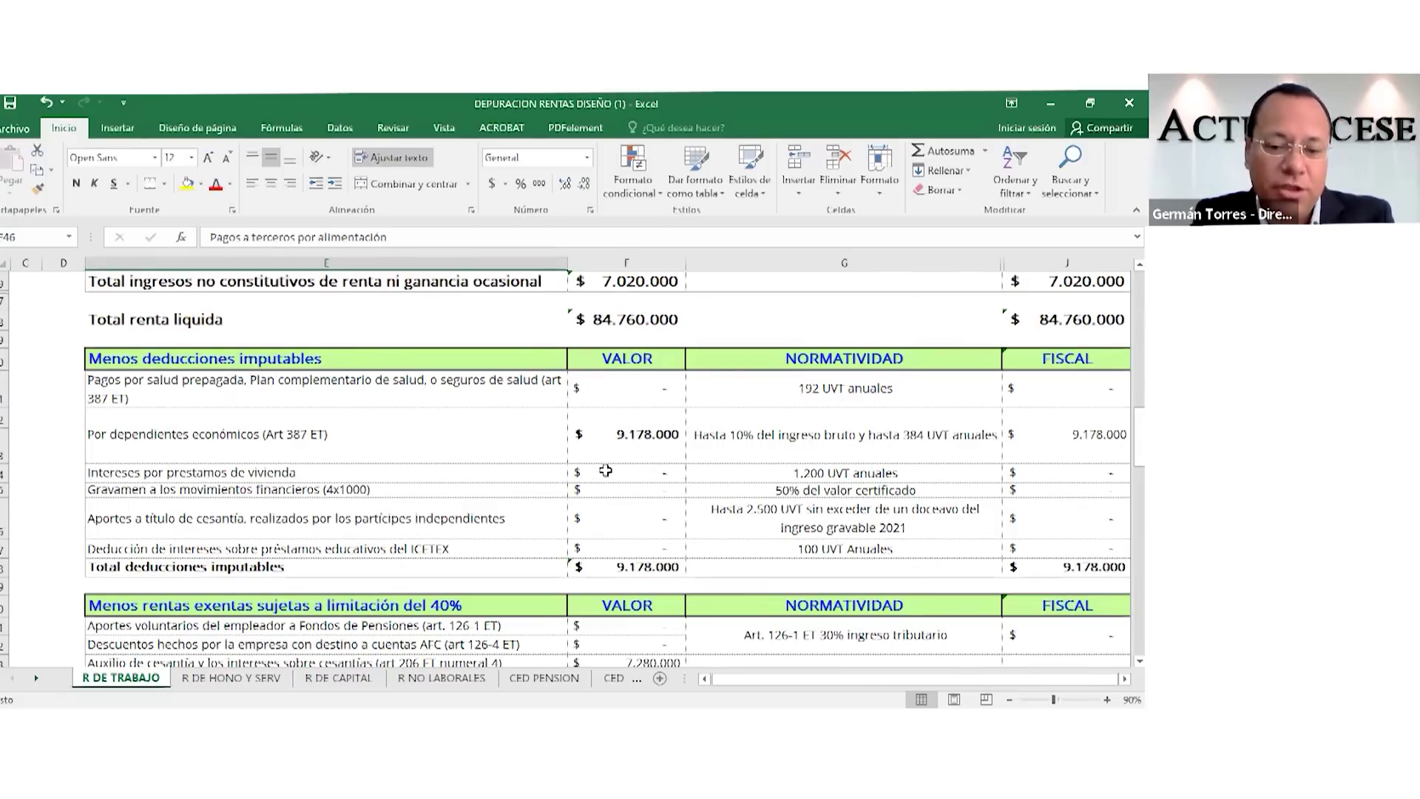
key(alt)
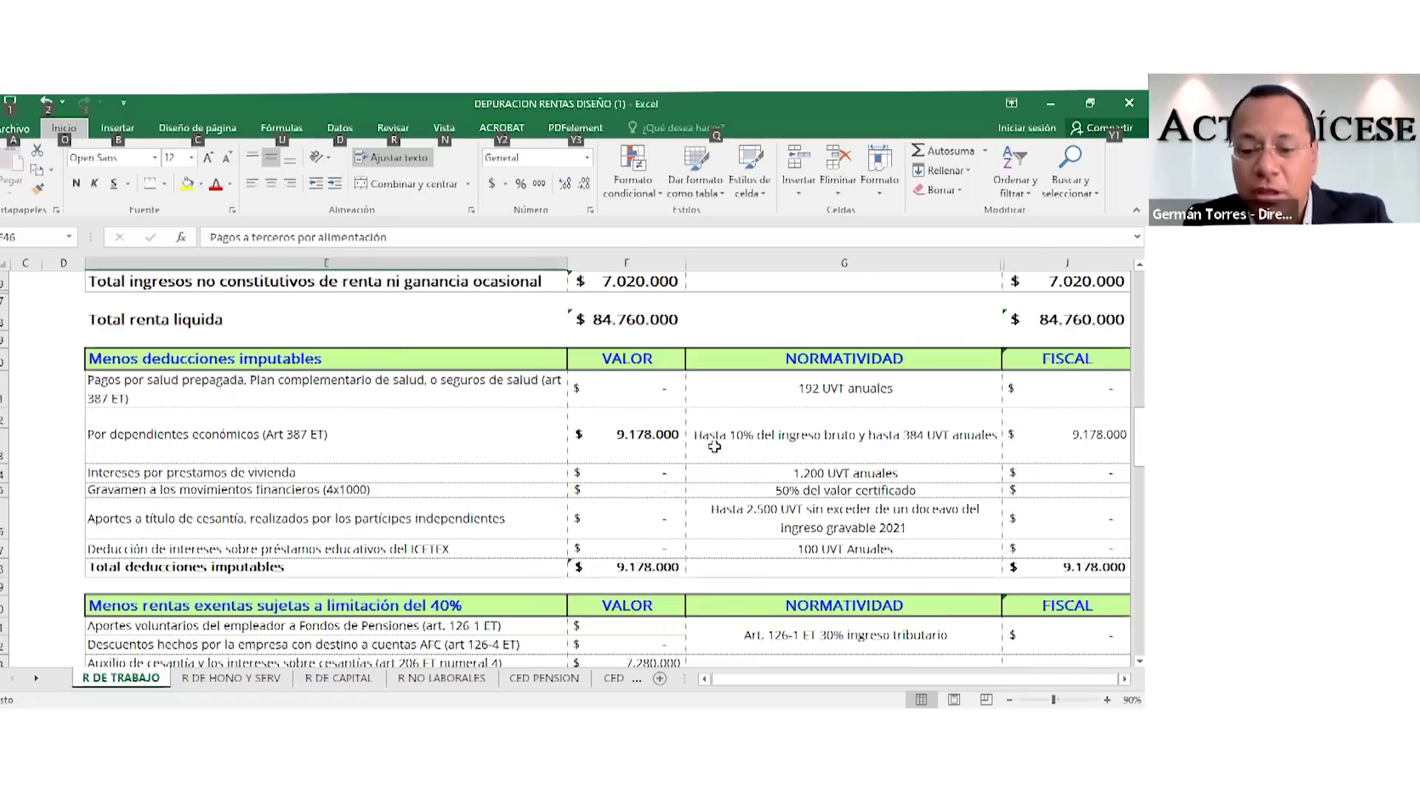
click(814, 458)
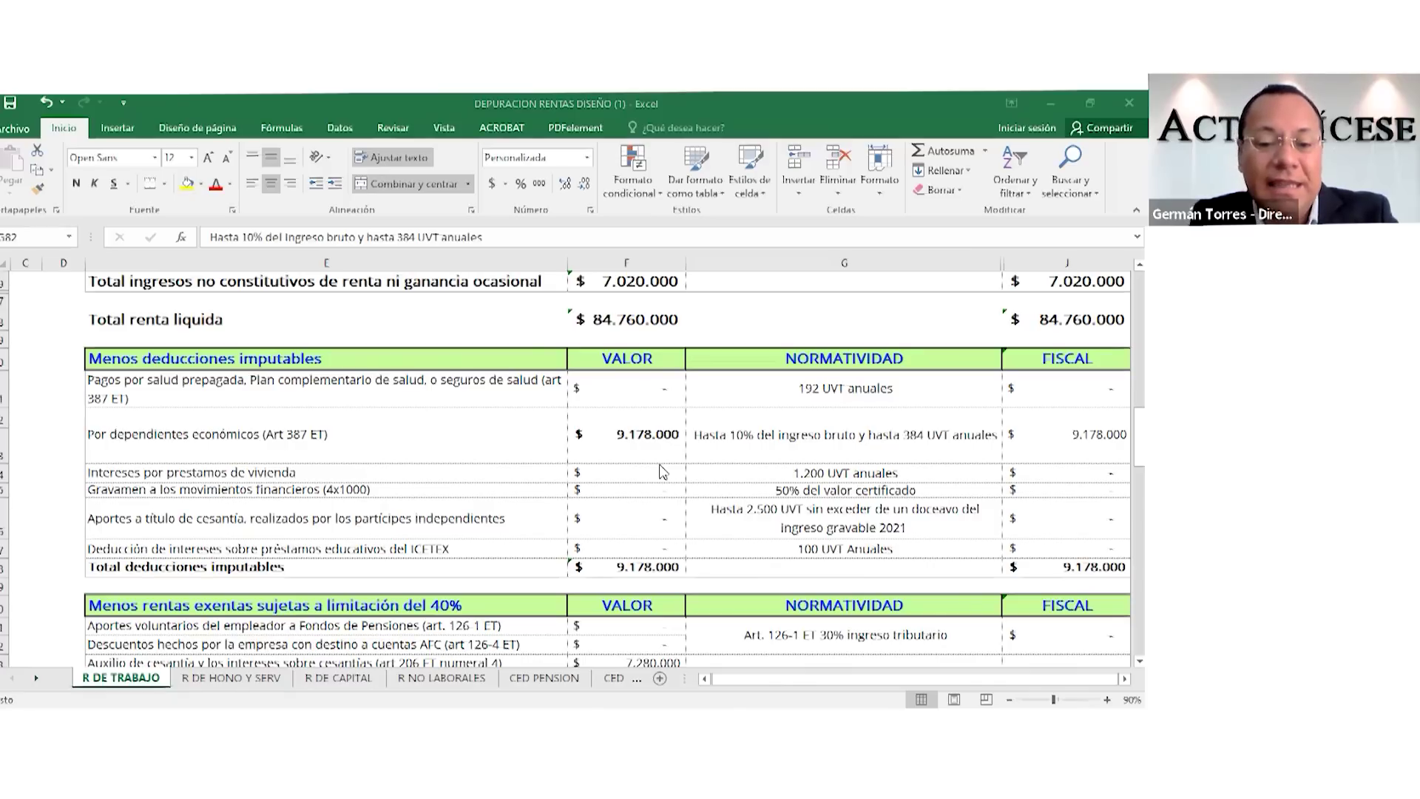
click(658, 452)
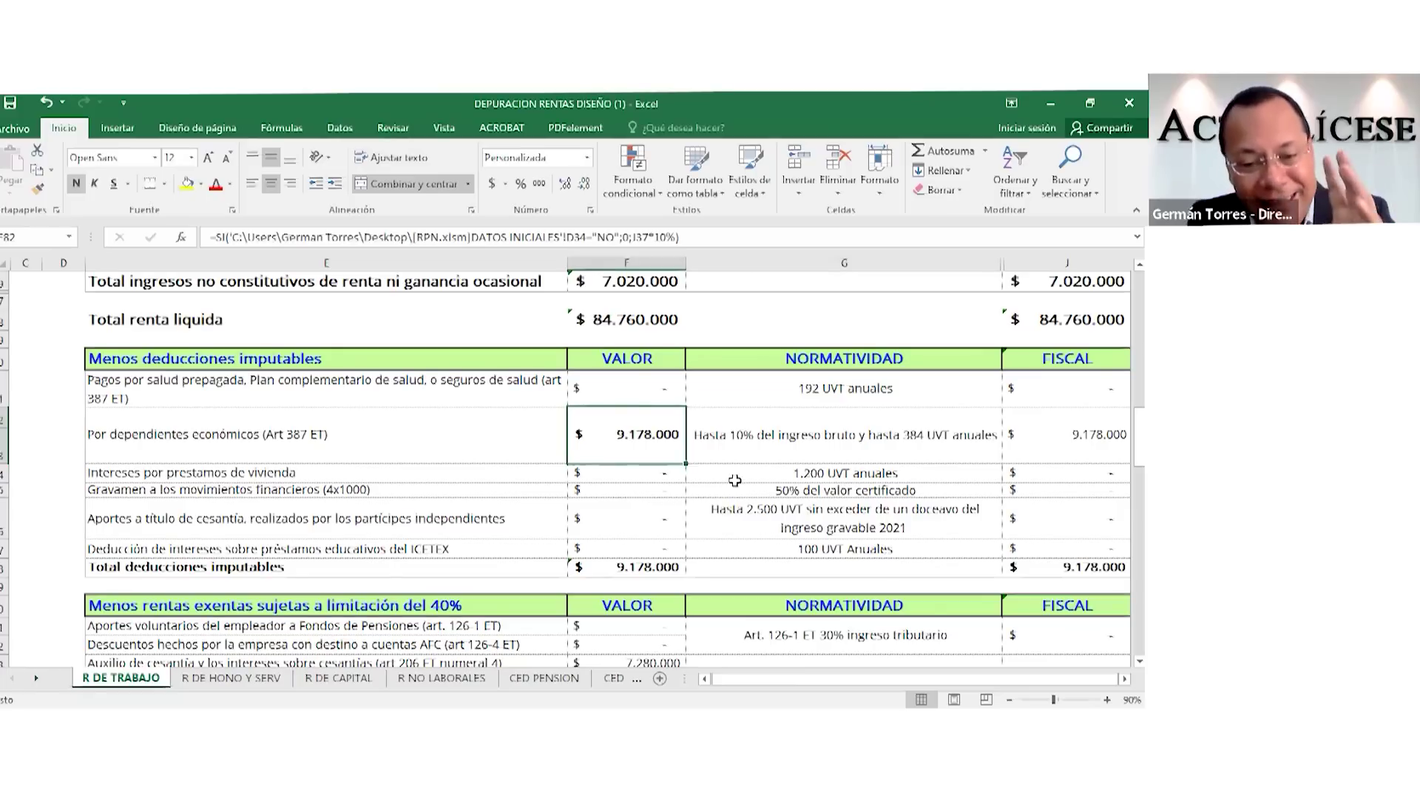
Enter 3.850.000 as the value for Intereses por prestamos de vivienda and check its legal limit and fiscal formula.
click(419, 488)
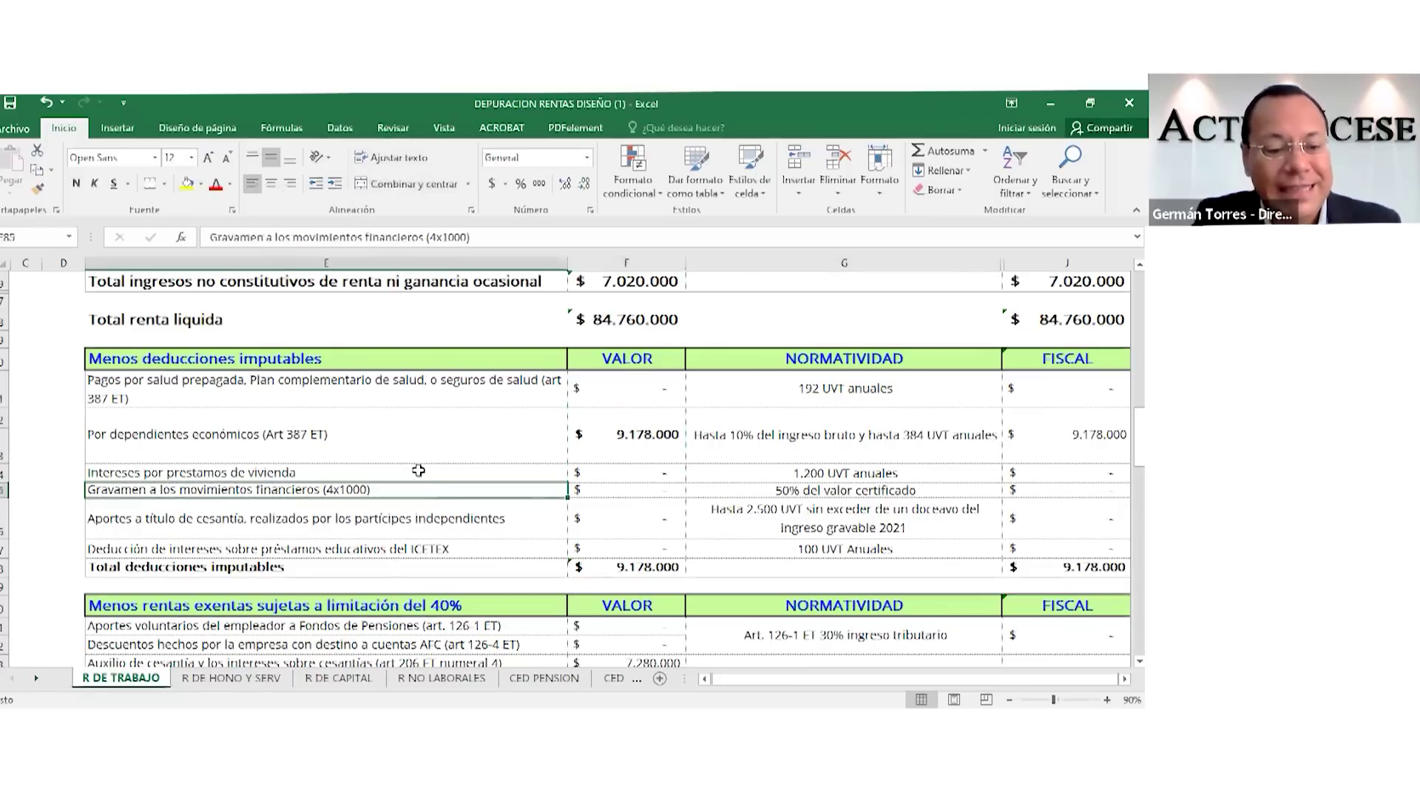
click(544, 473)
click(596, 466)
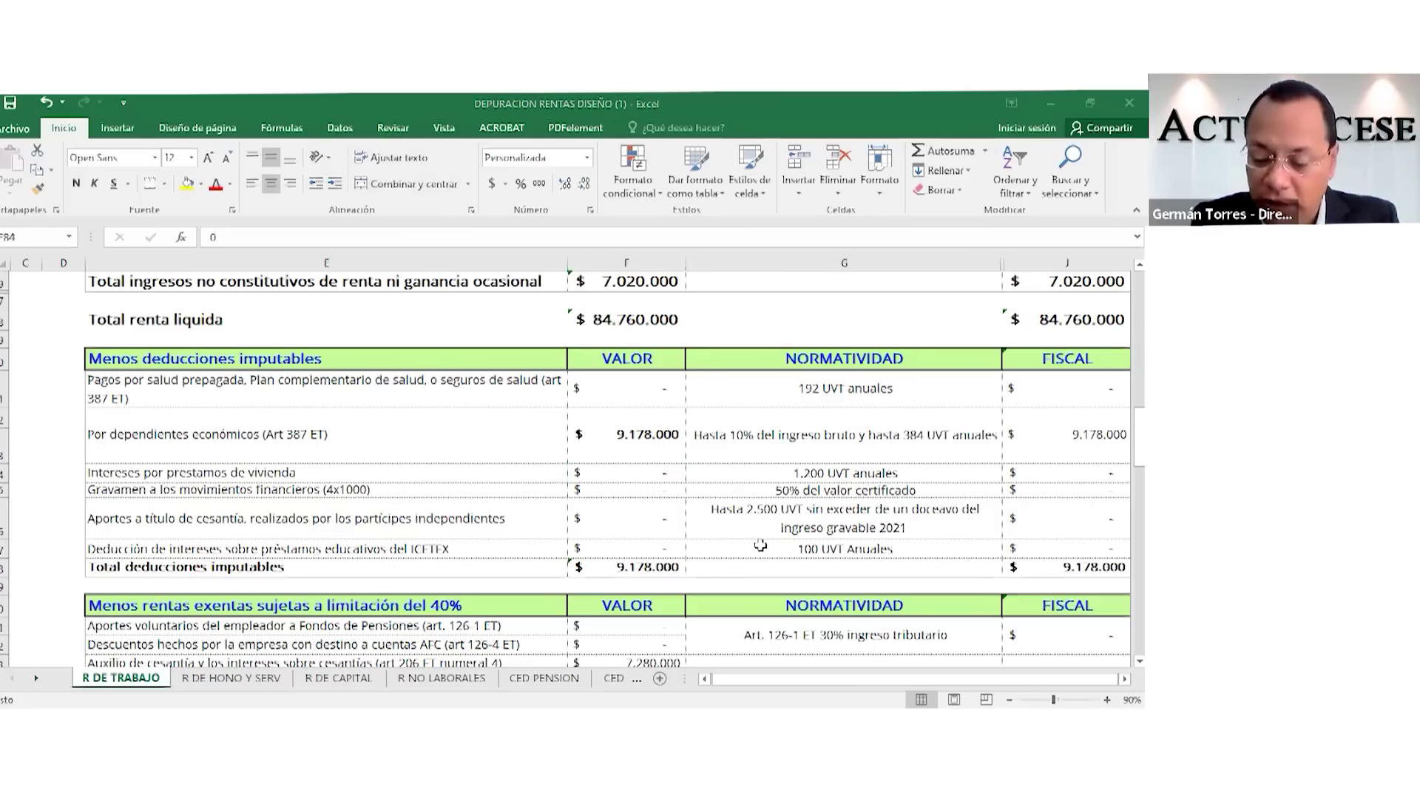
text(3.850.00)
text(0000)
key(Return)
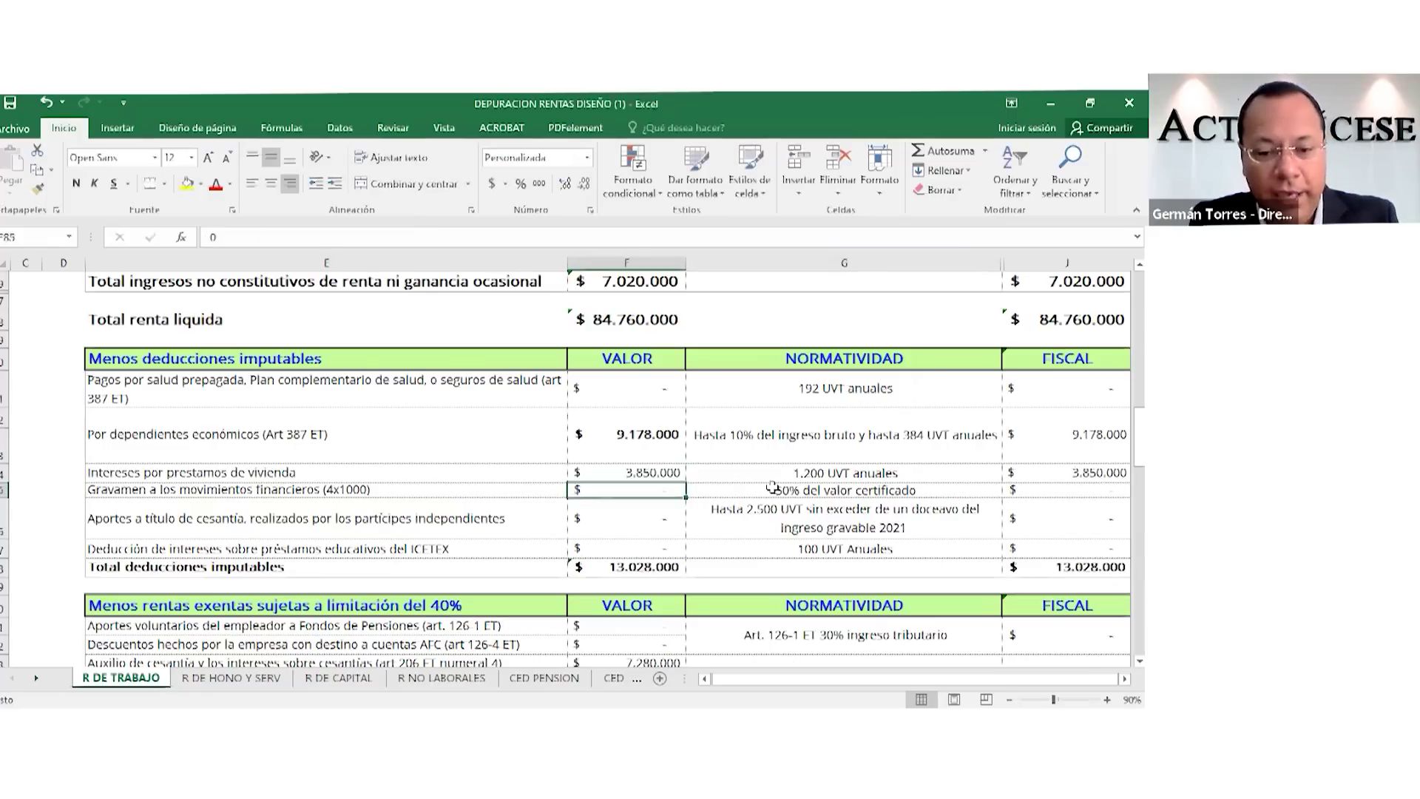
click(816, 475)
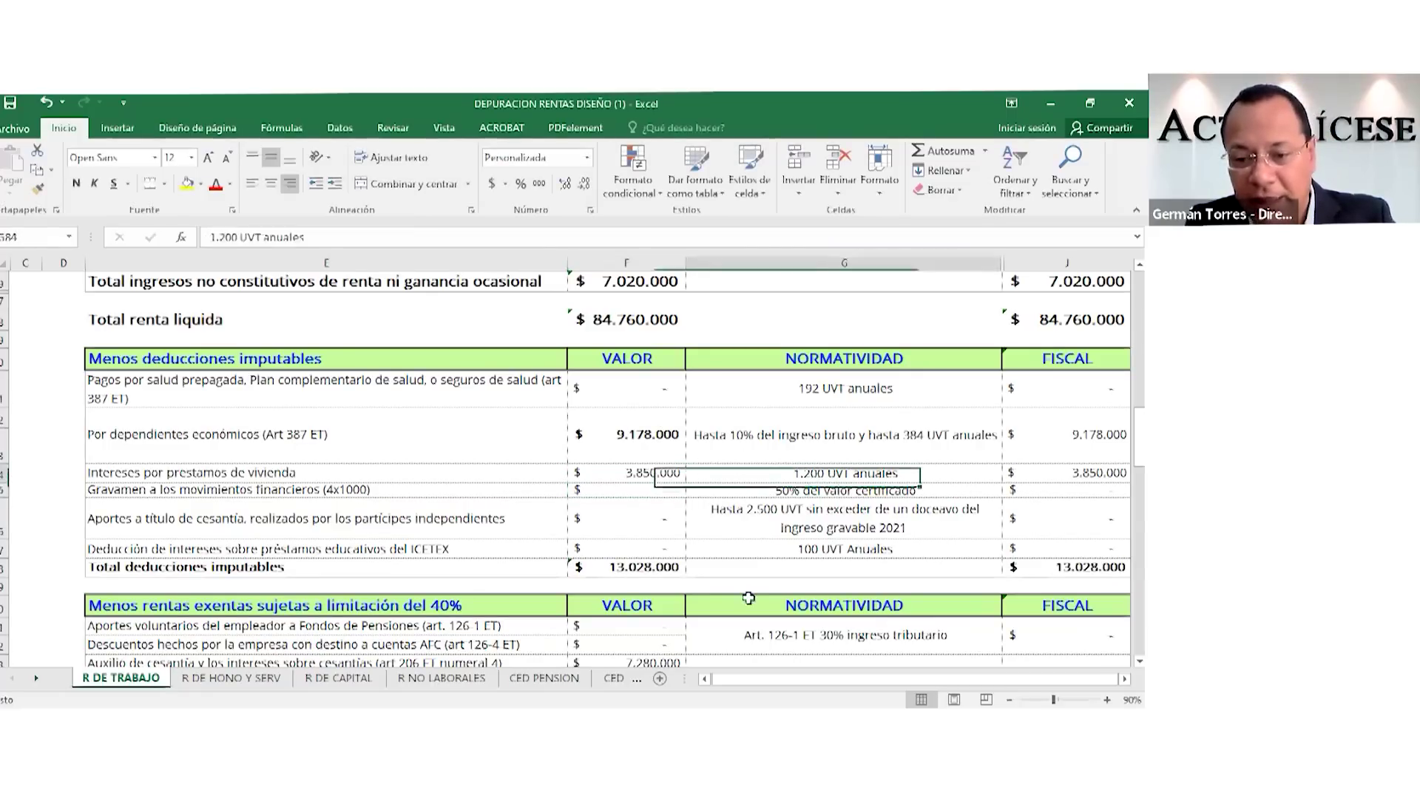
click(1028, 481)
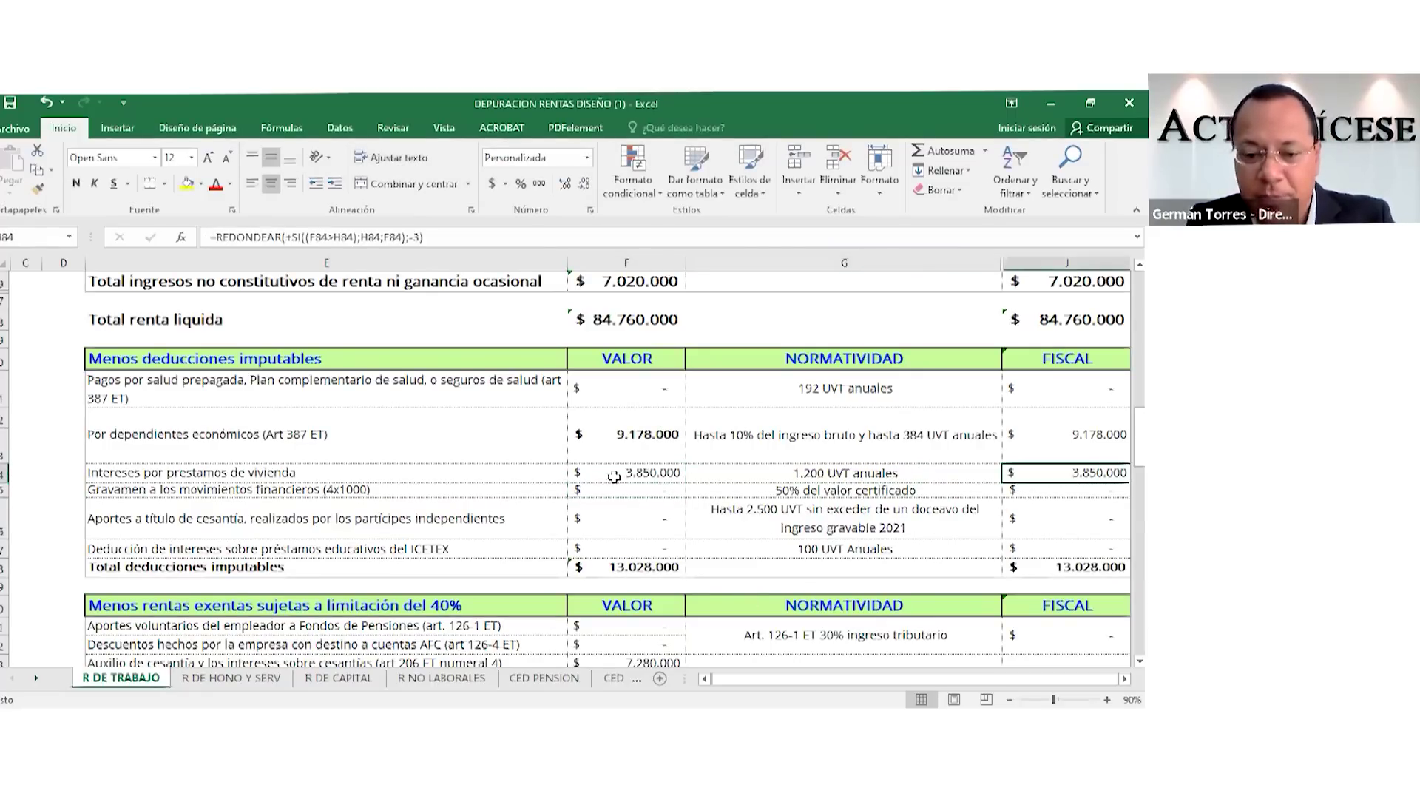
Enter 450.000 as the value for Gravamen a los movimientos financieros (4x1000) and check its legal limit and fiscal formula.
click(618, 475)
click(614, 489)
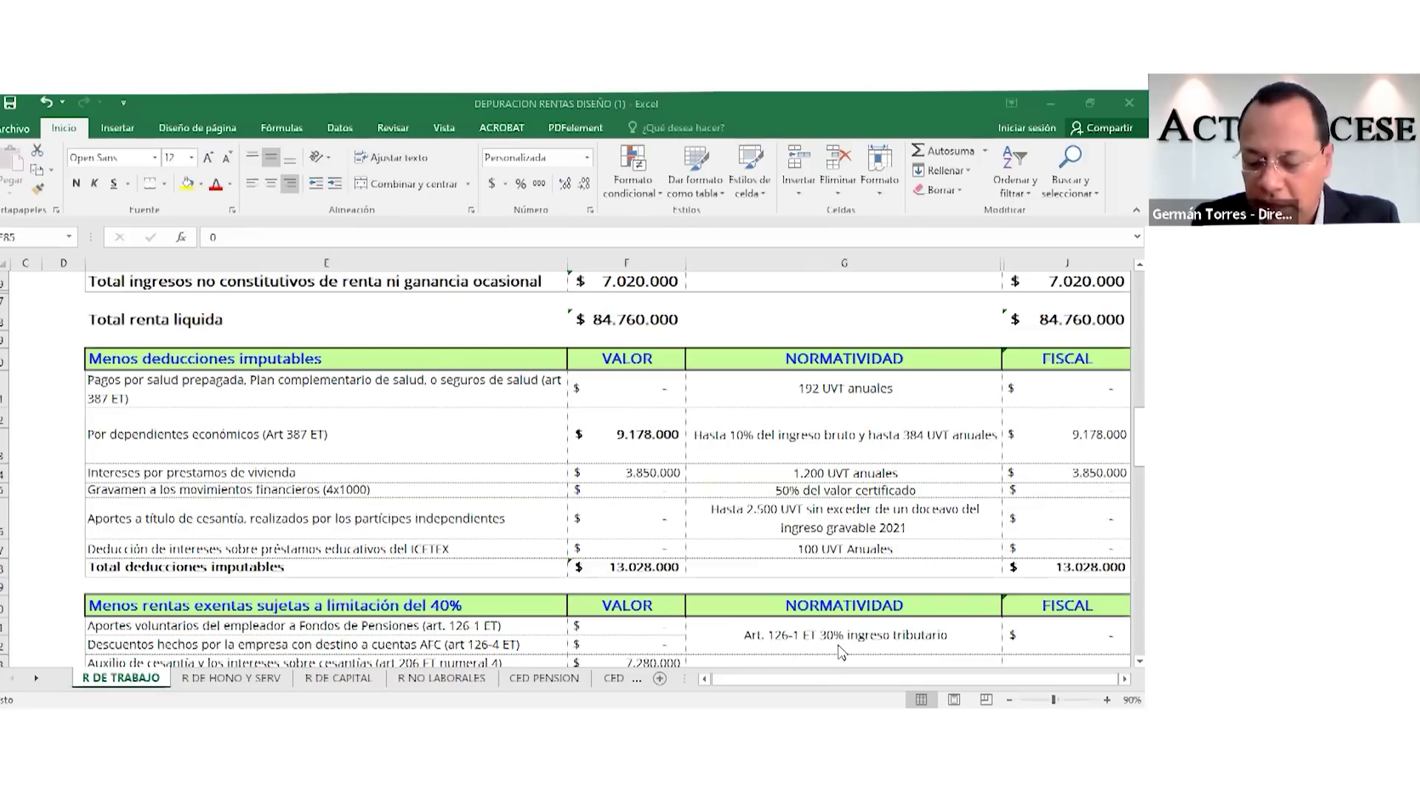
text(450)
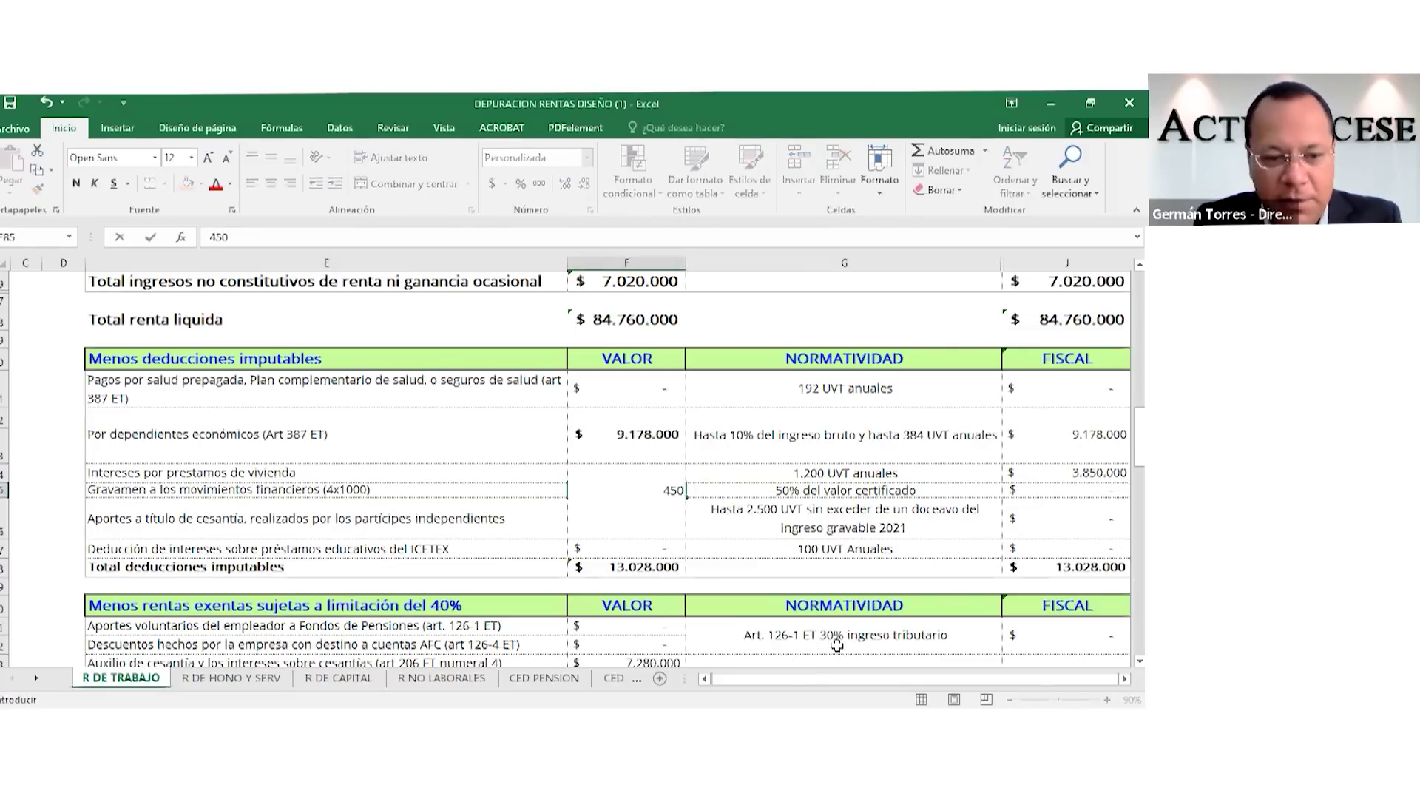
text(000)
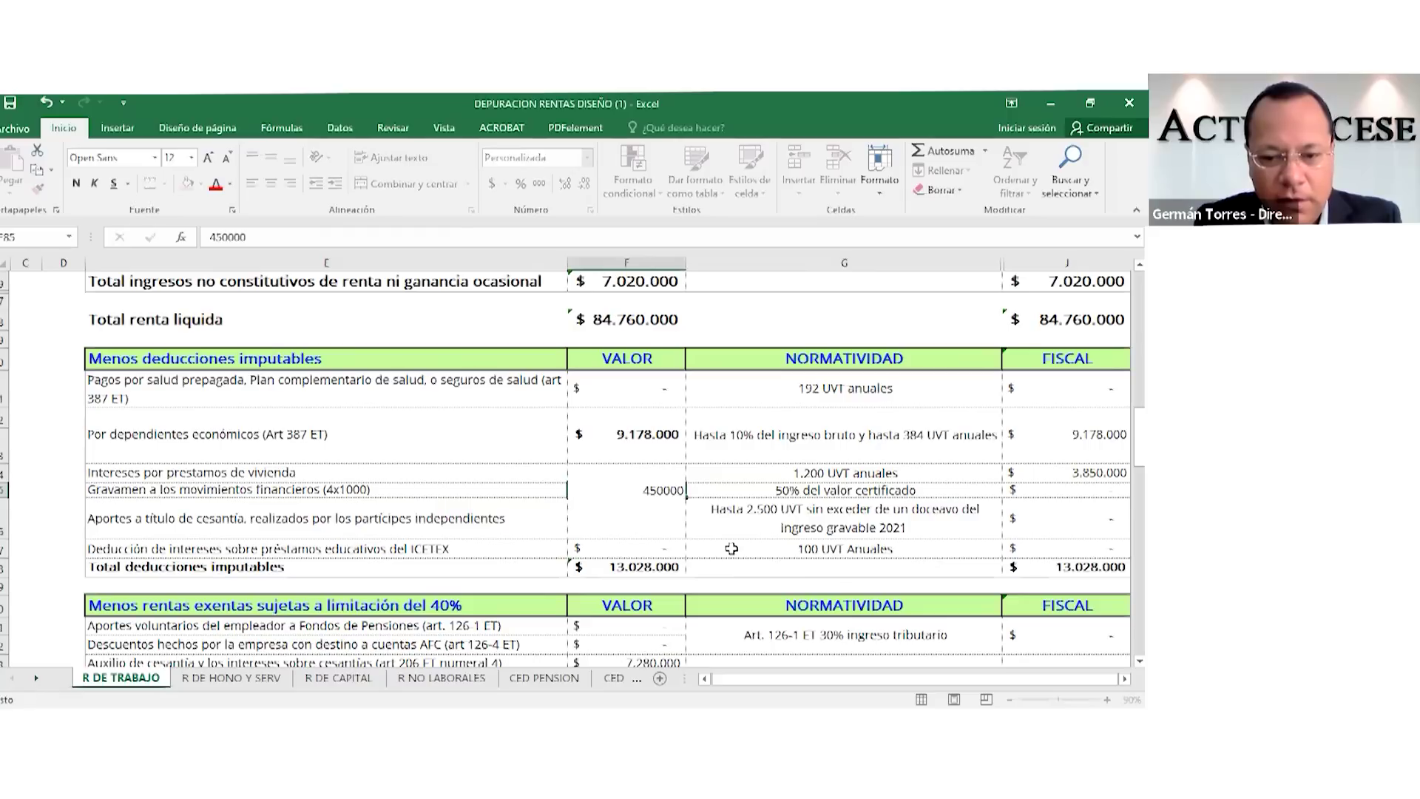
key(Return)
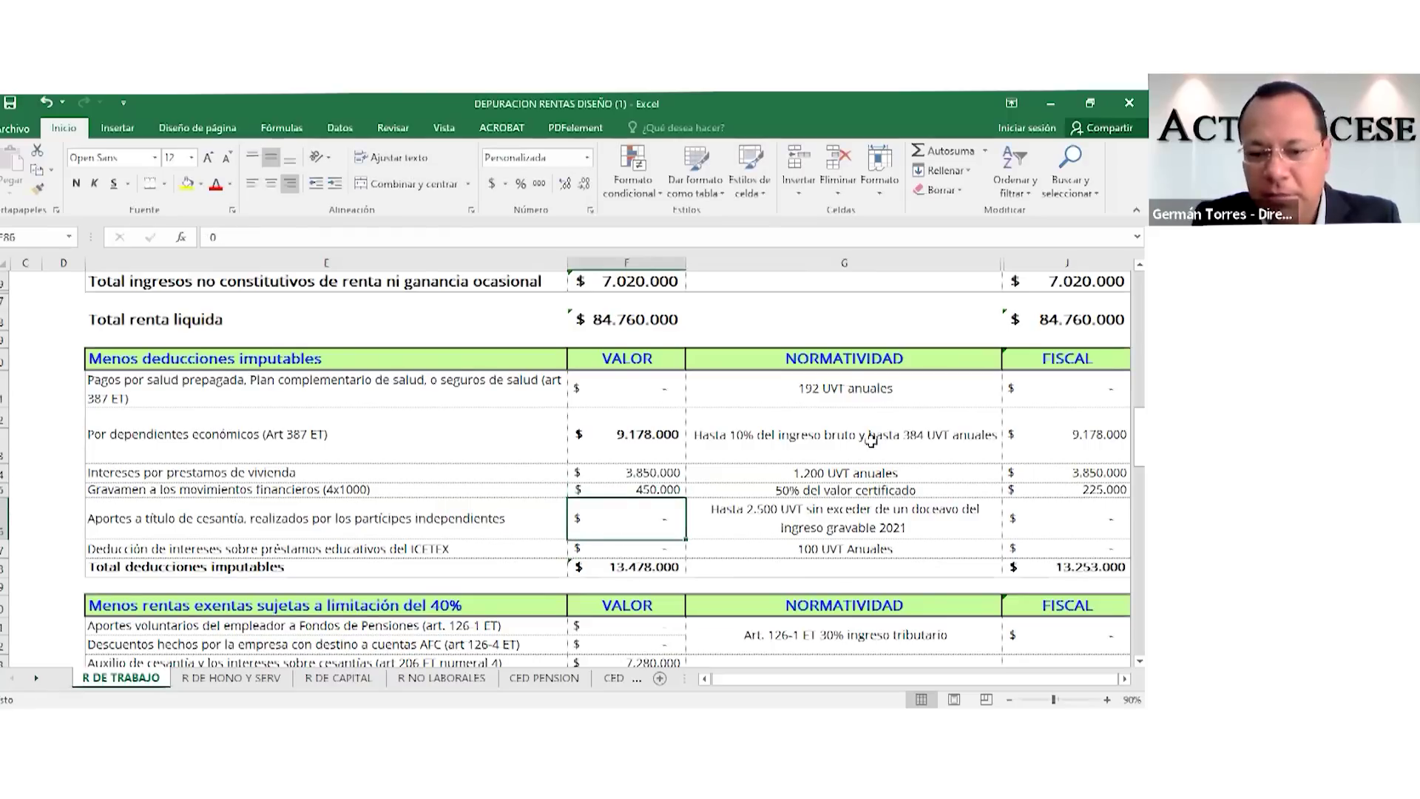
click(773, 490)
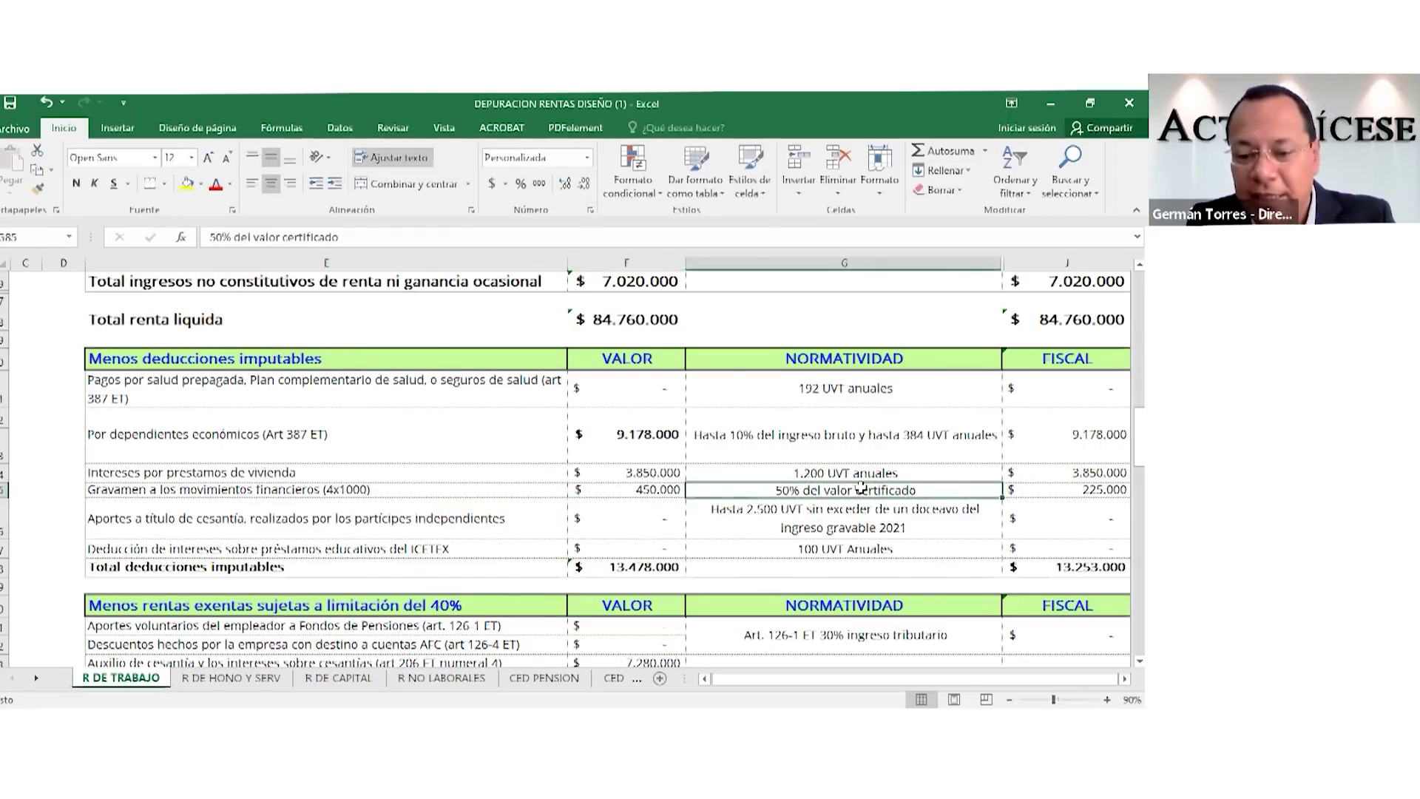
click(1050, 492)
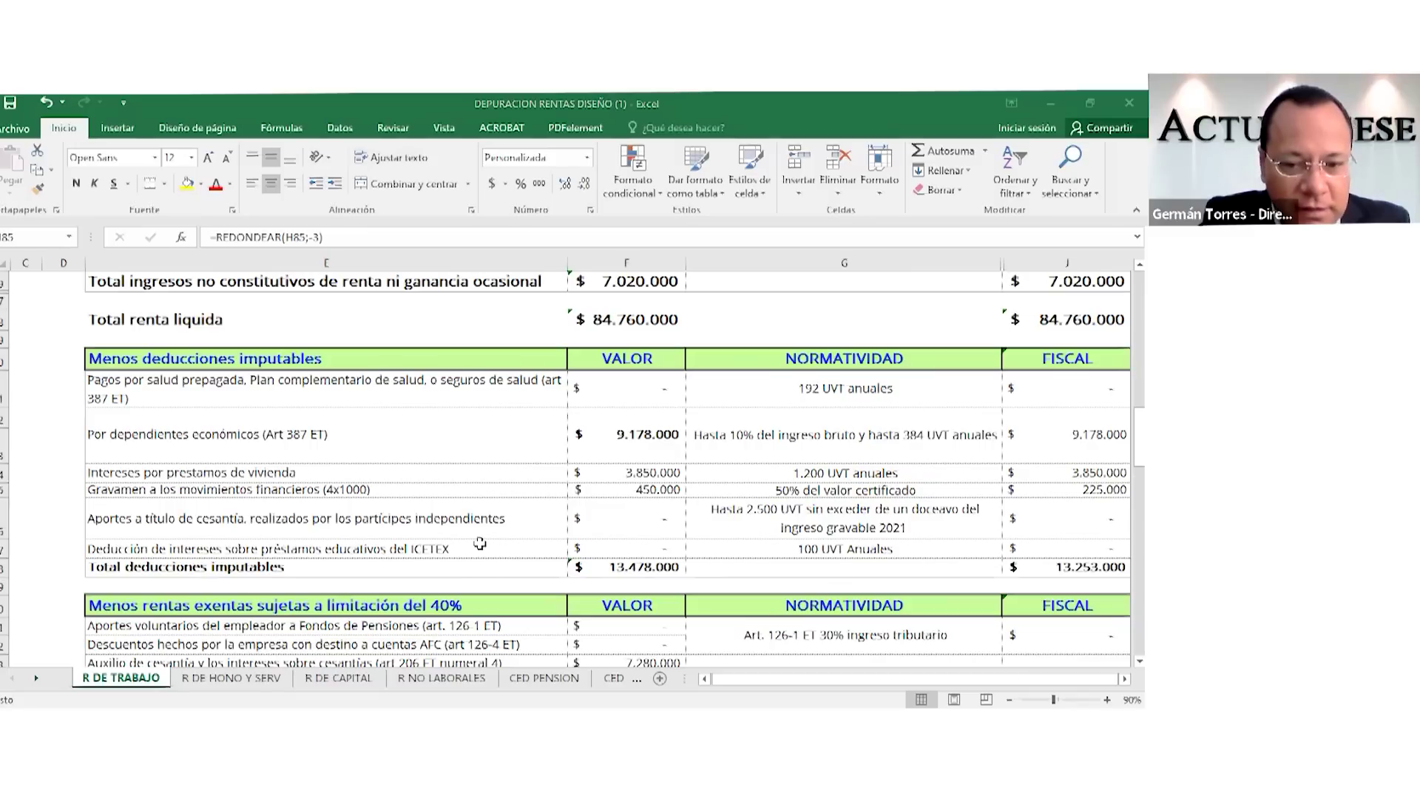
Review the deductions for cesantía contributions by independent participants and for interest on ICETEX educational loans.
scroll(480, 544, down, 2)
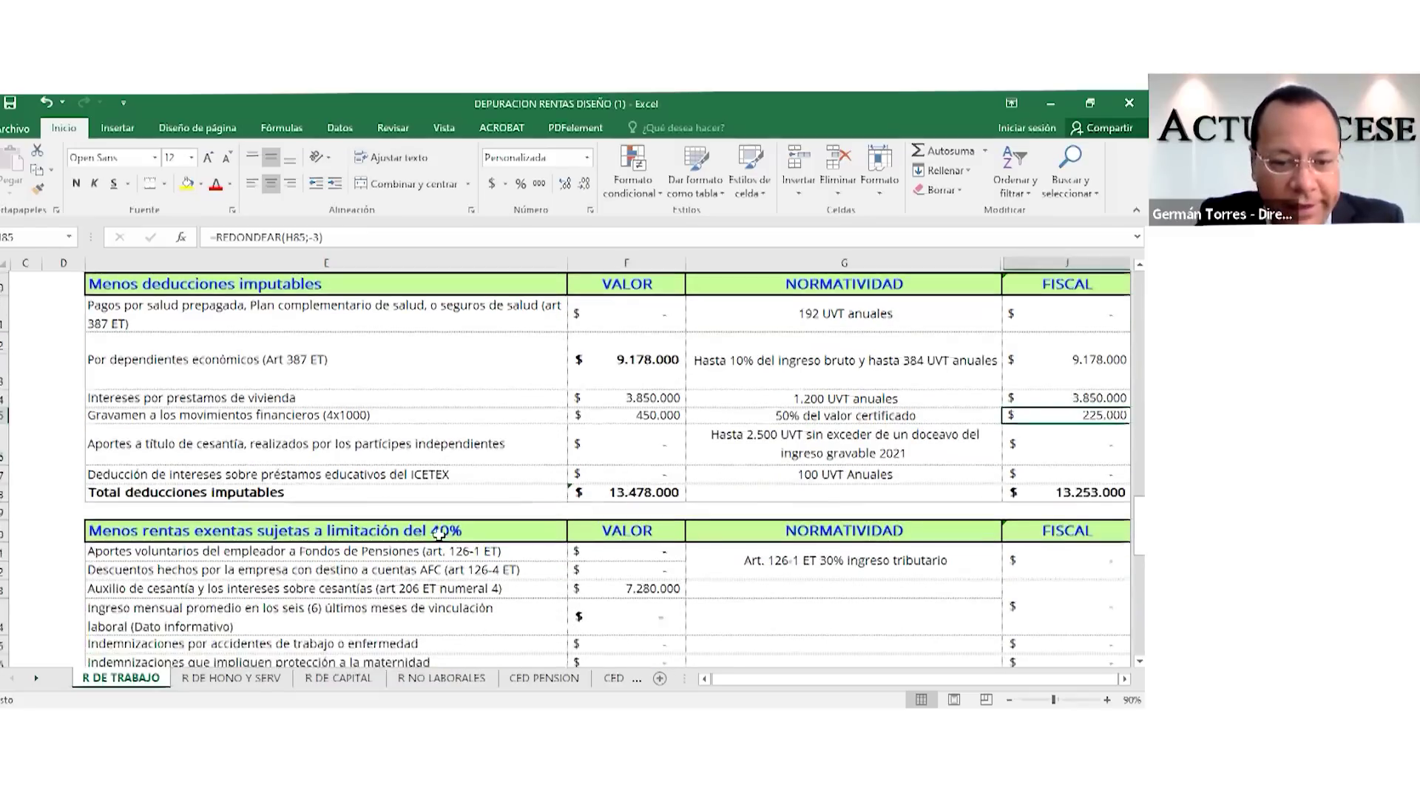
click(251, 460)
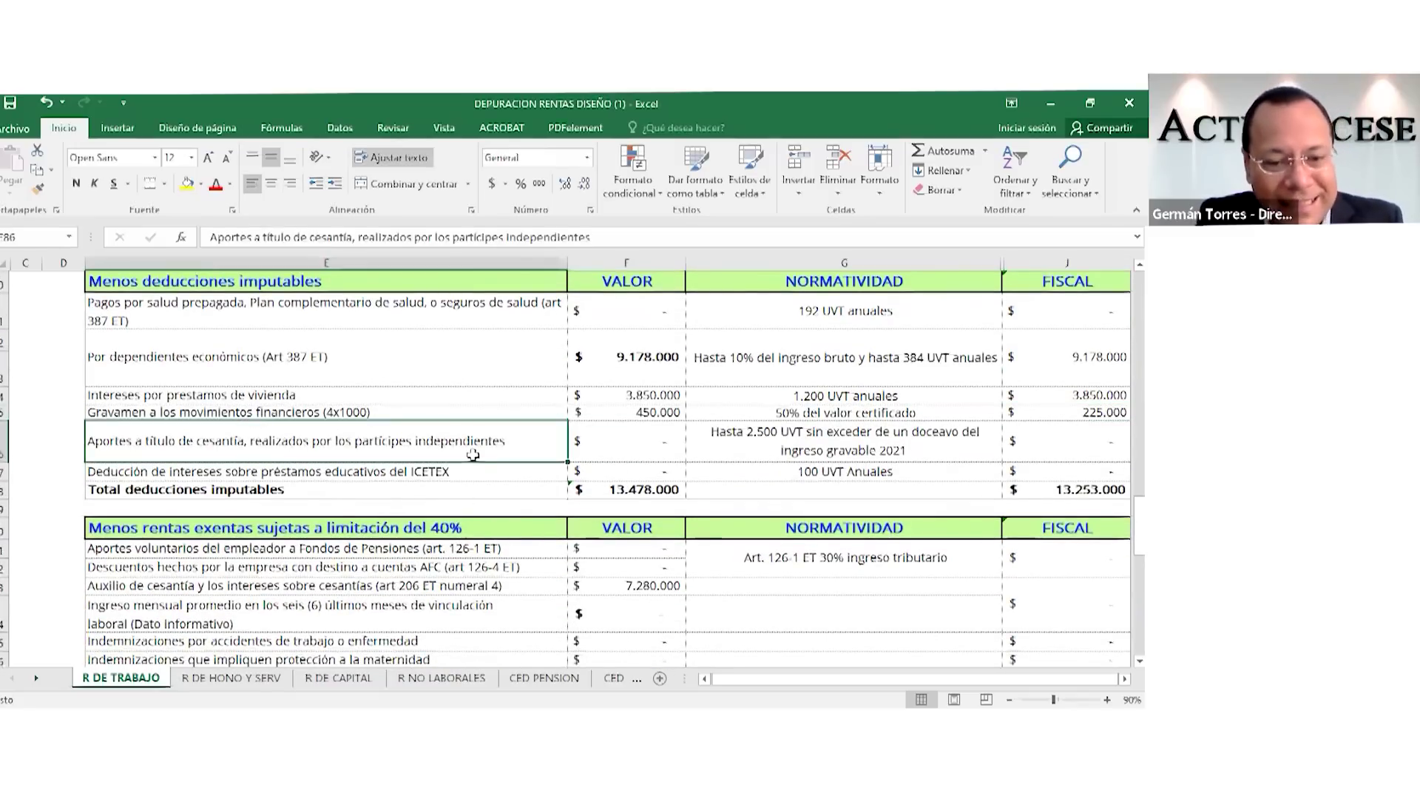
click(488, 475)
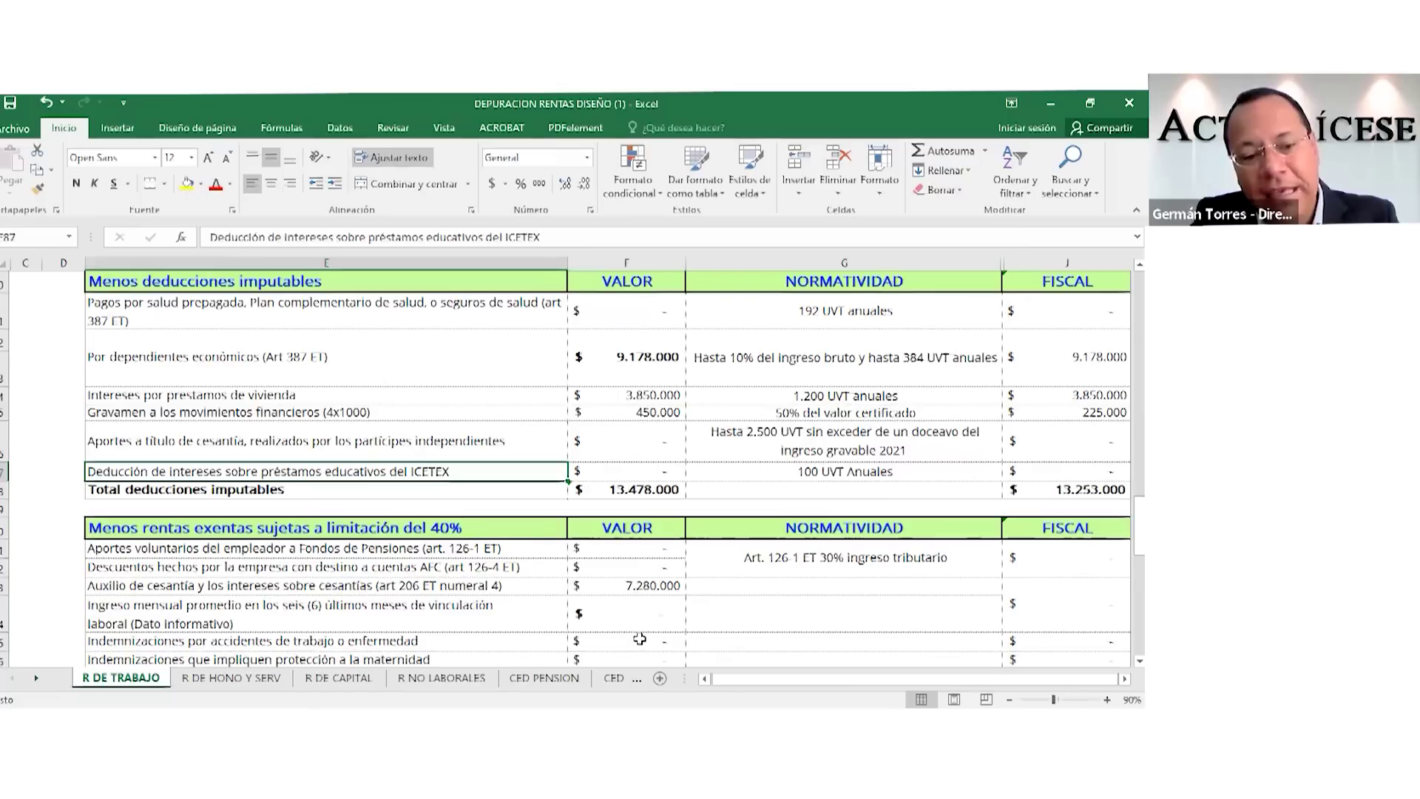
Review the exempt income concepts for voluntary employer pension fund contributions and company discounts to AFC accounts.
scroll(657, 576, down, 2)
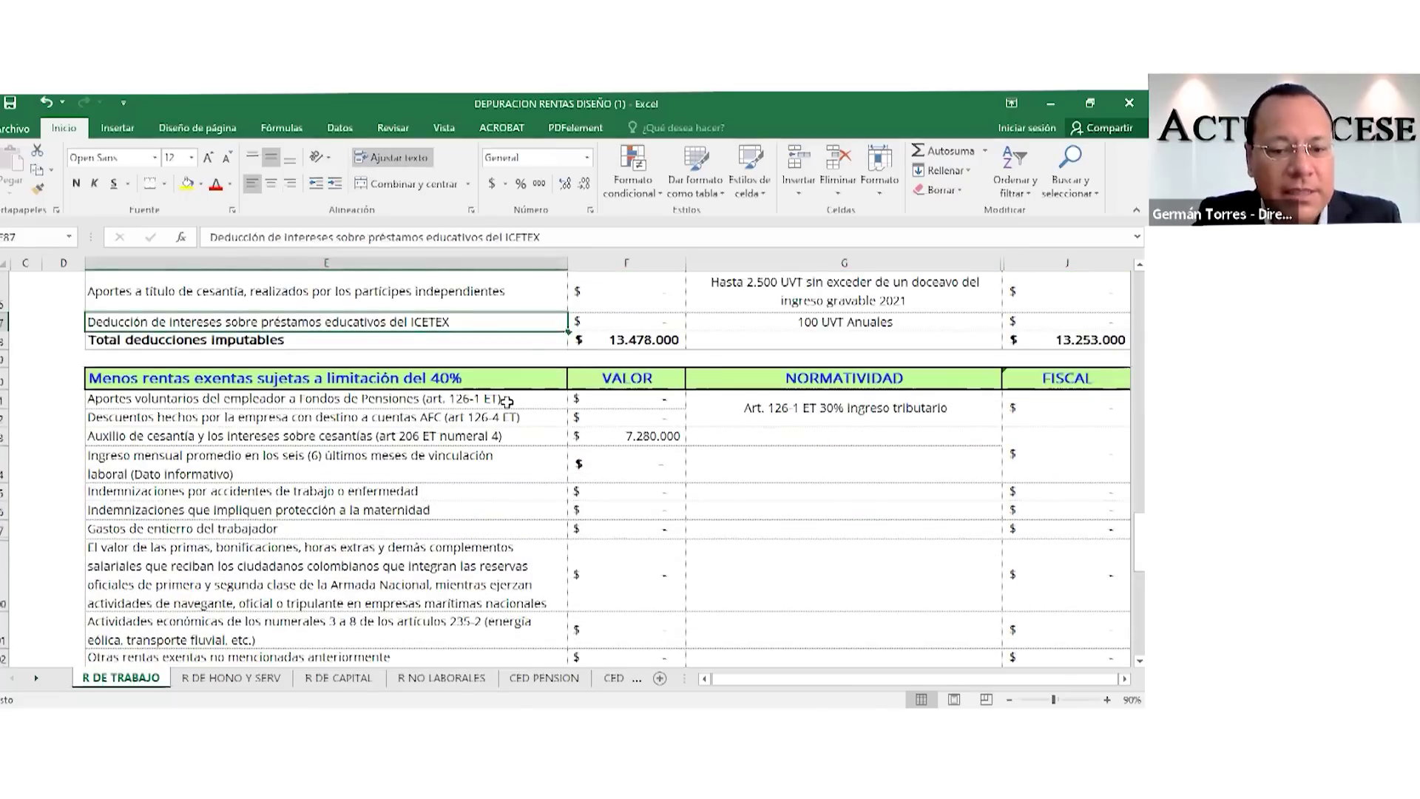
click(426, 402)
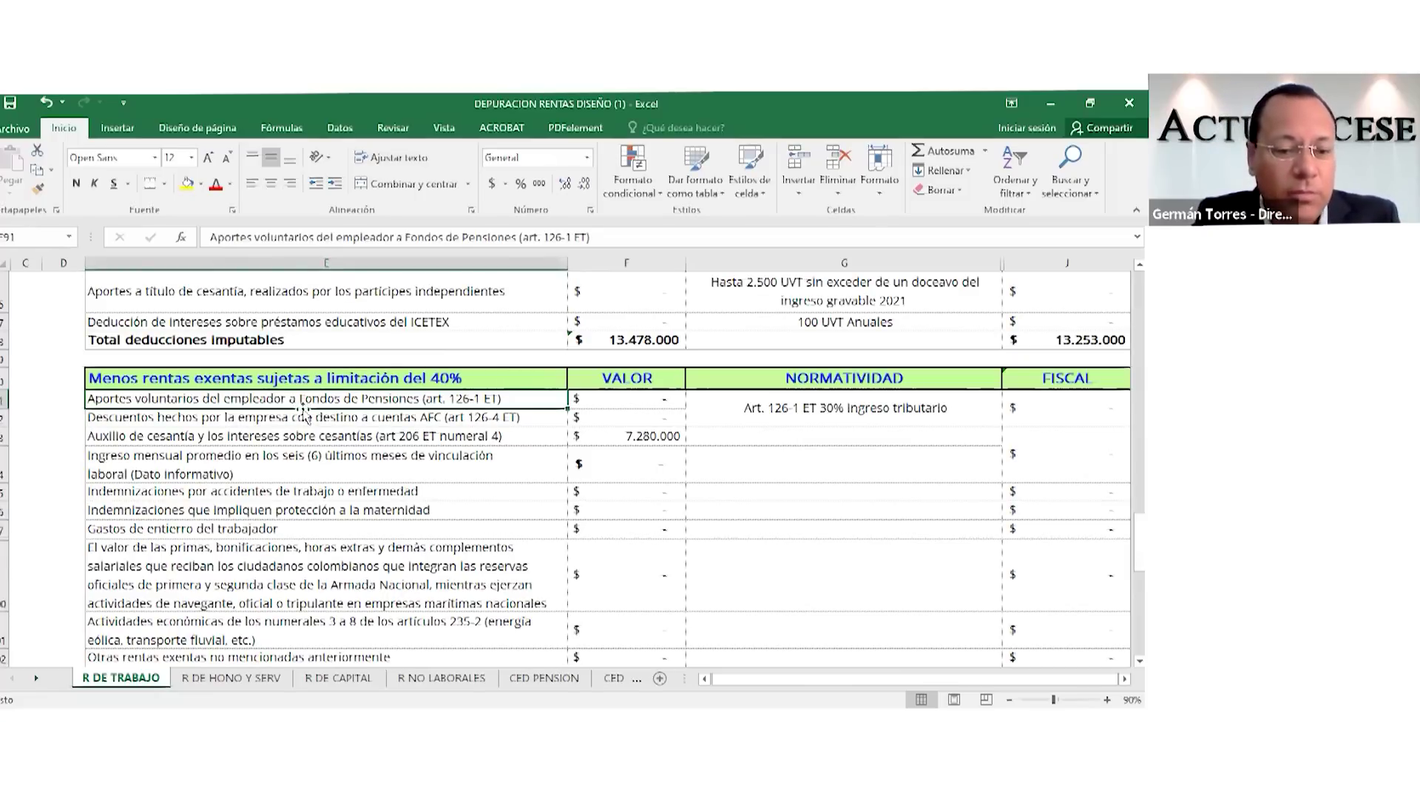
click(252, 418)
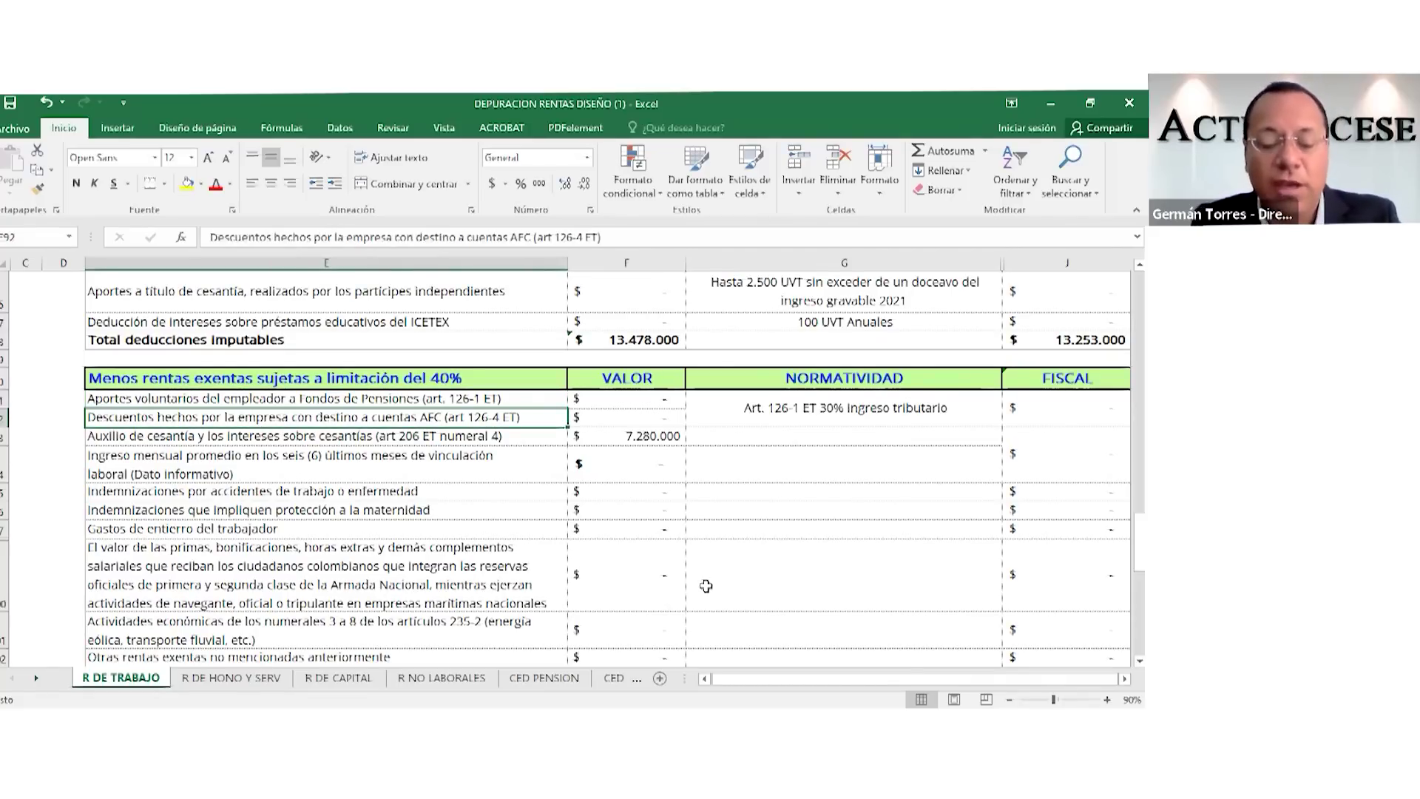
Check the value formulas for Auxilio de cesantía y los intereses sobre cesantías and for the average monthly income of the last six months.
click(387, 438)
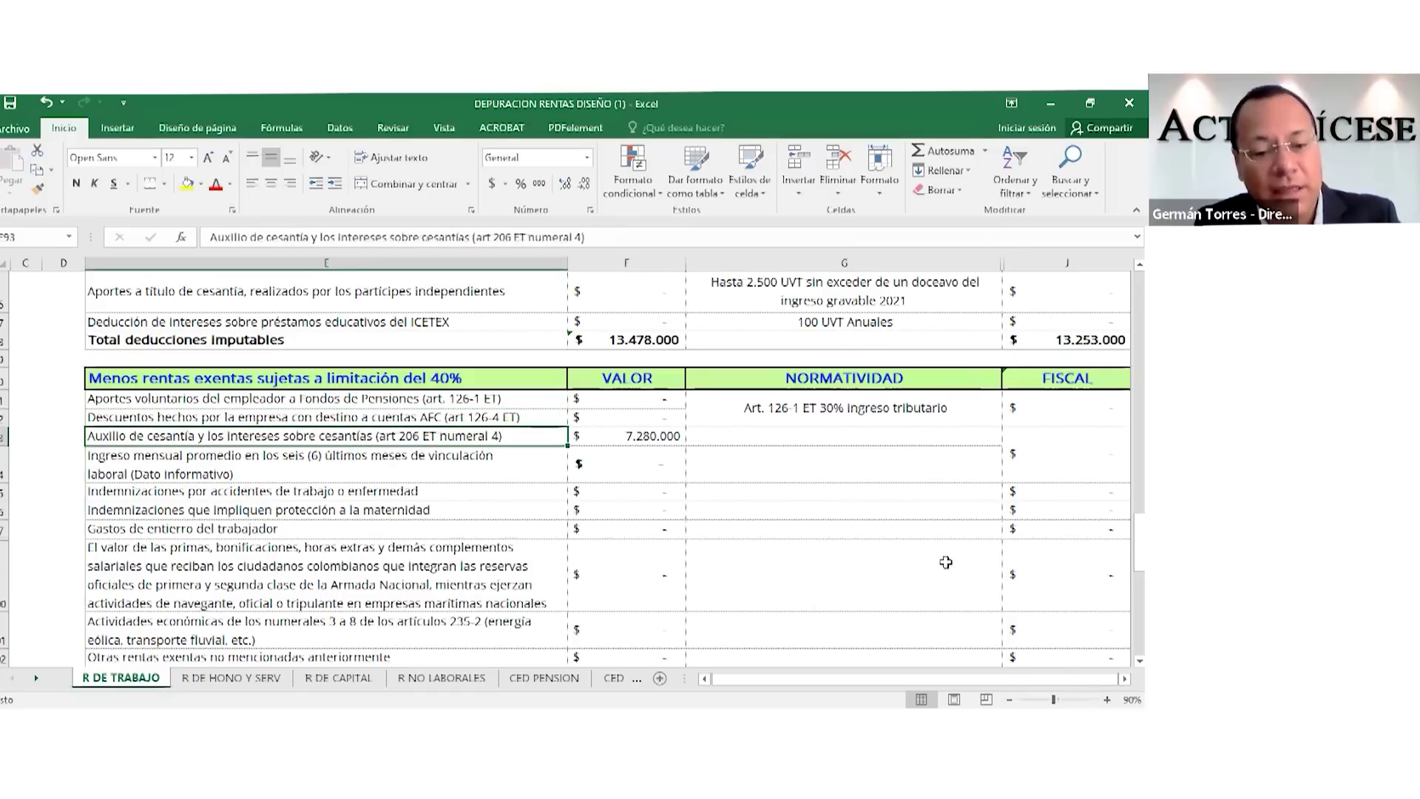
key(Right)
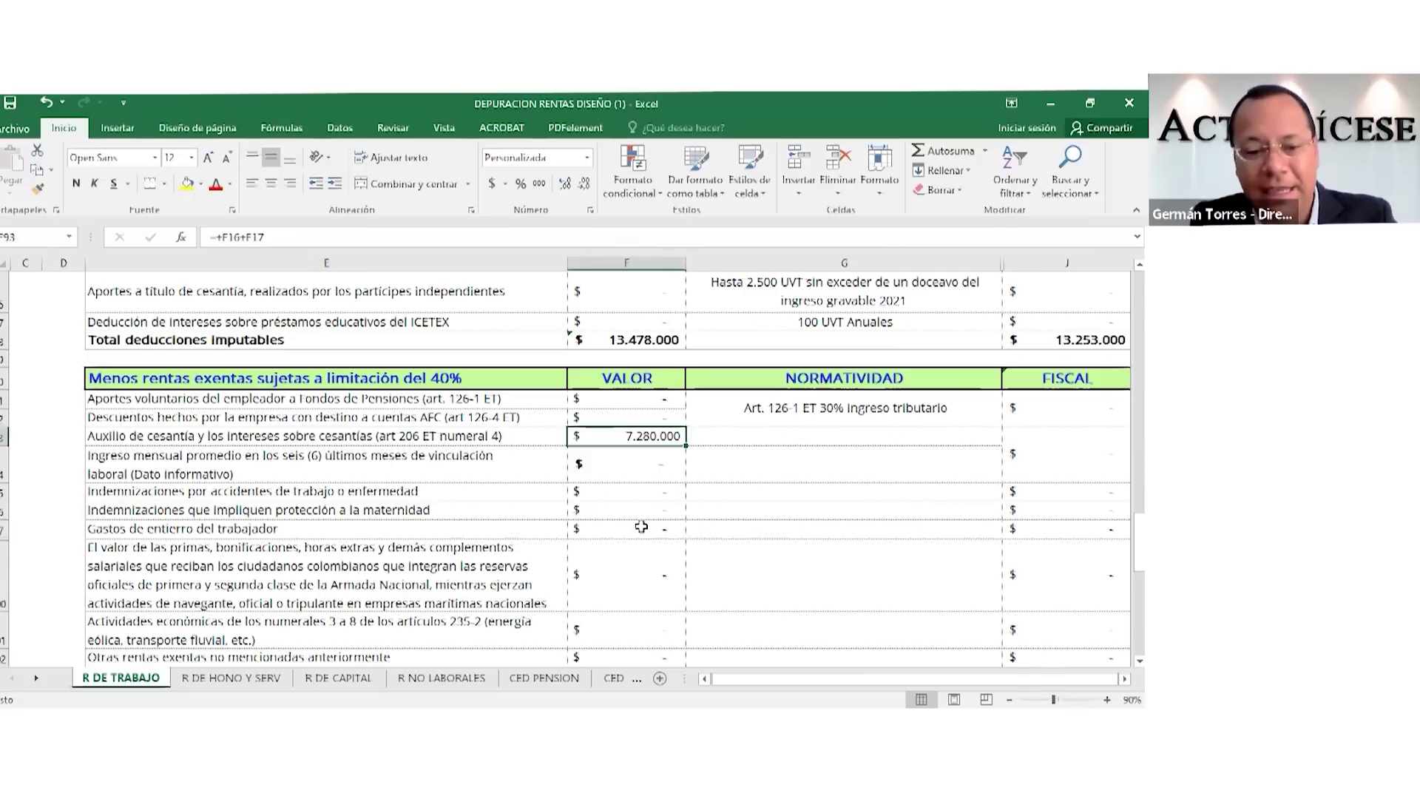
click(382, 466)
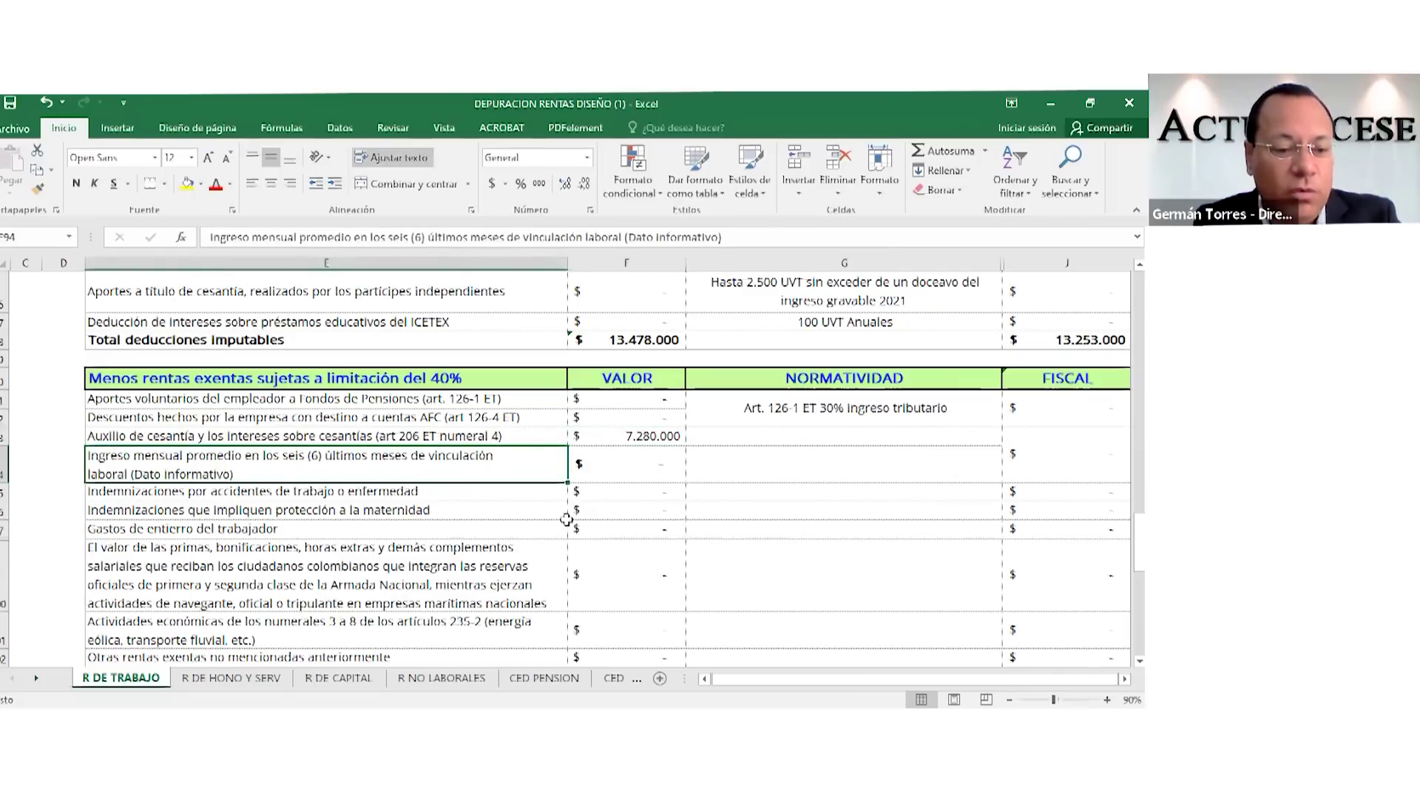
key(Right)
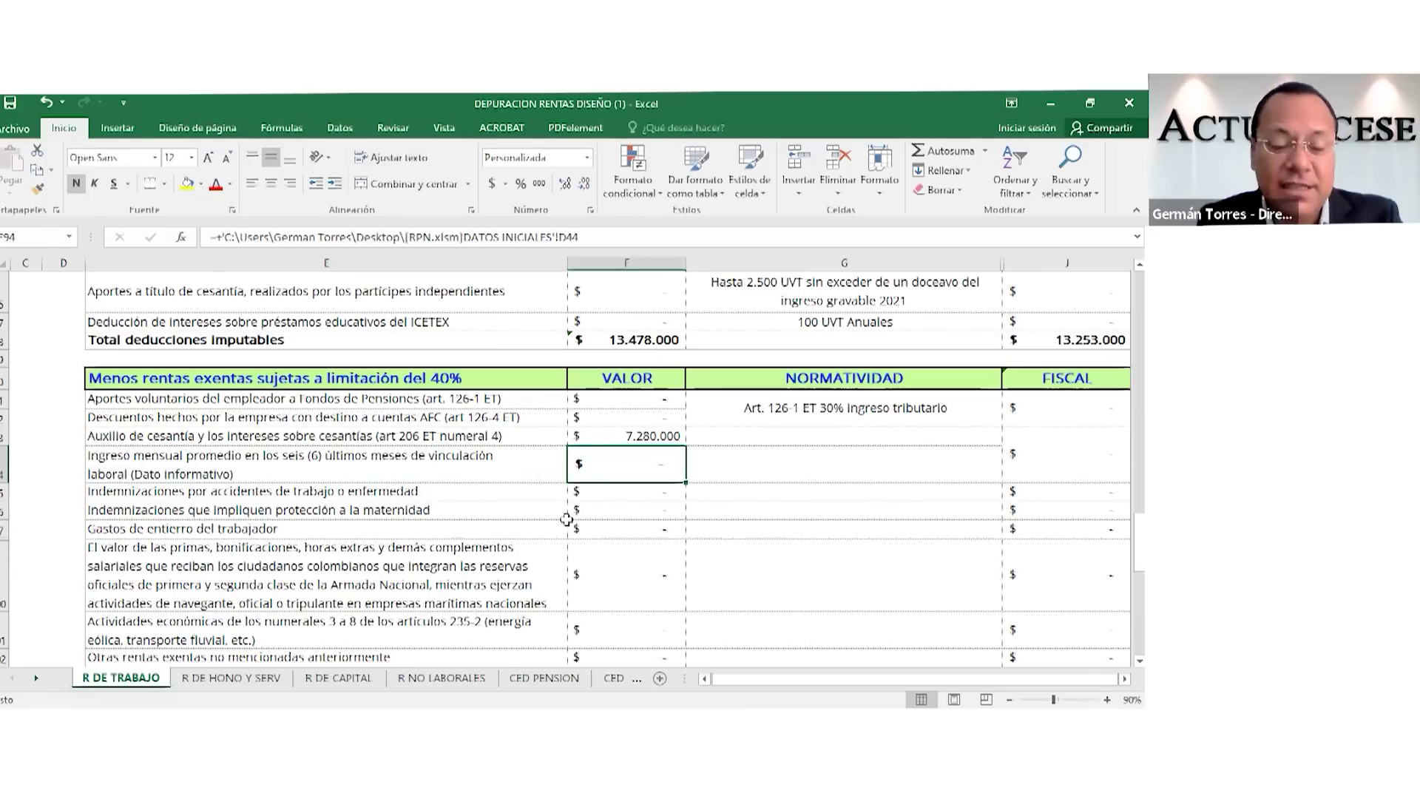
Review the remaining exempt incomes subject to the 40% limit, from accident and maternity compensation to Otras rentas exentas no mencionadas anteriormente.
key(Down)
key(Down)
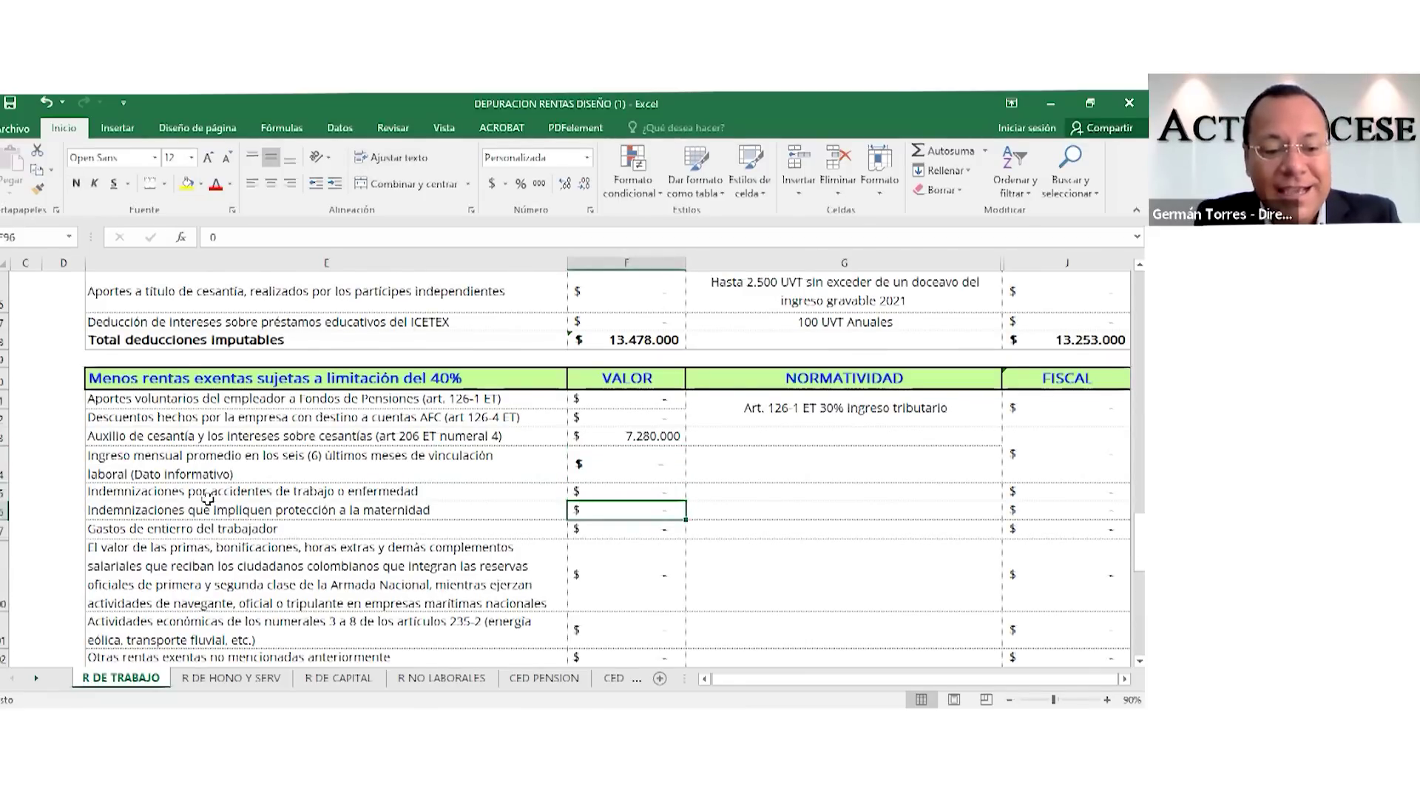
scroll(207, 499, down, 1)
click(271, 452)
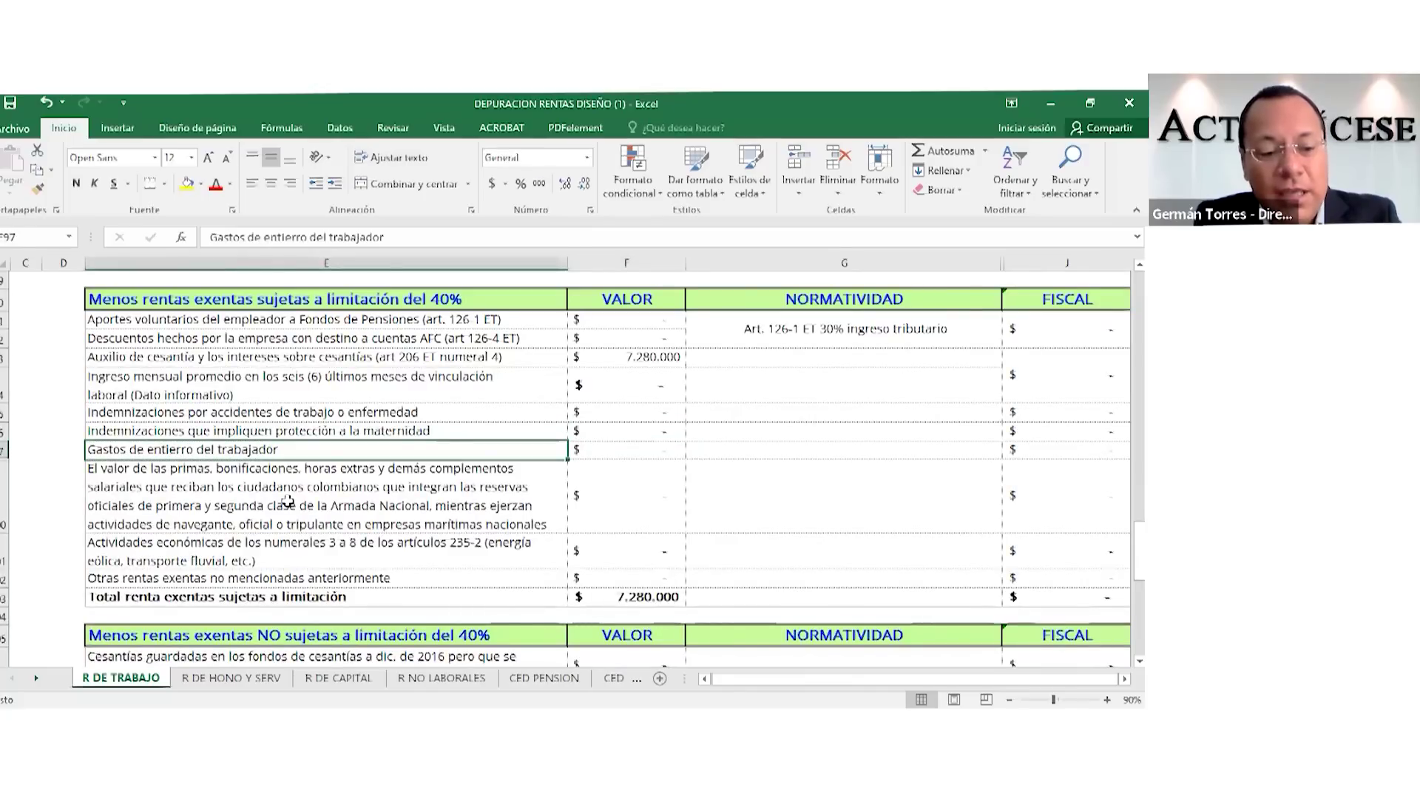
click(284, 502)
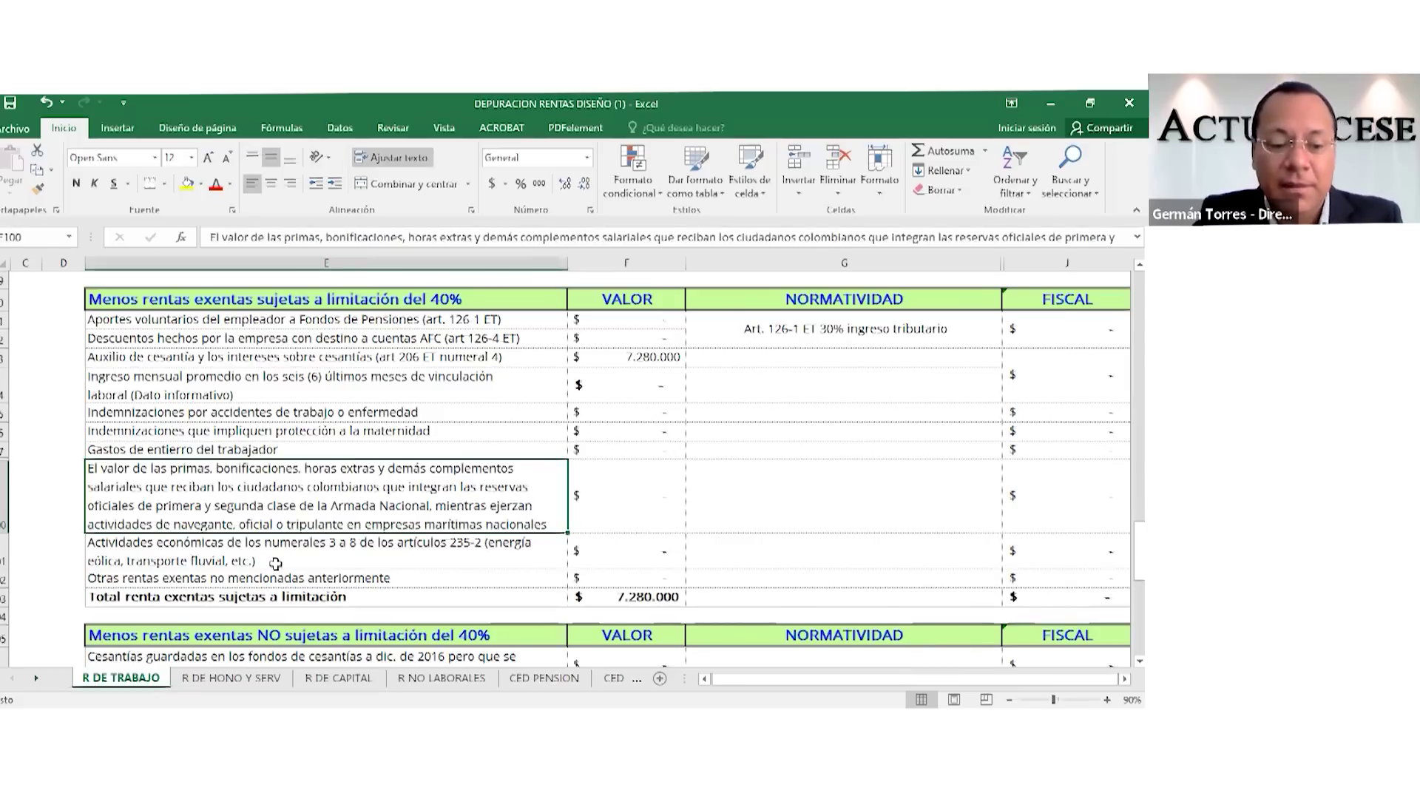
click(333, 565)
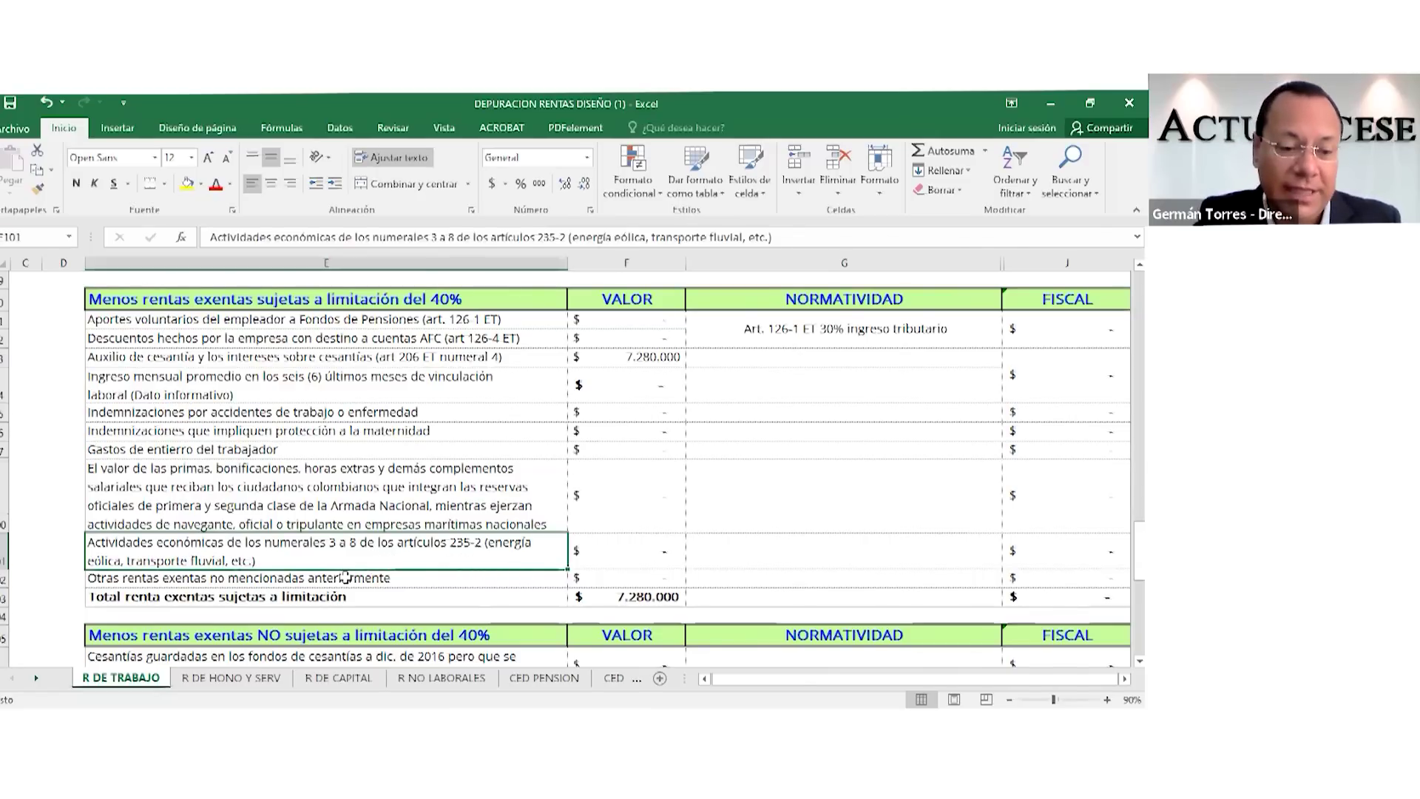
scroll(347, 575, down, 1)
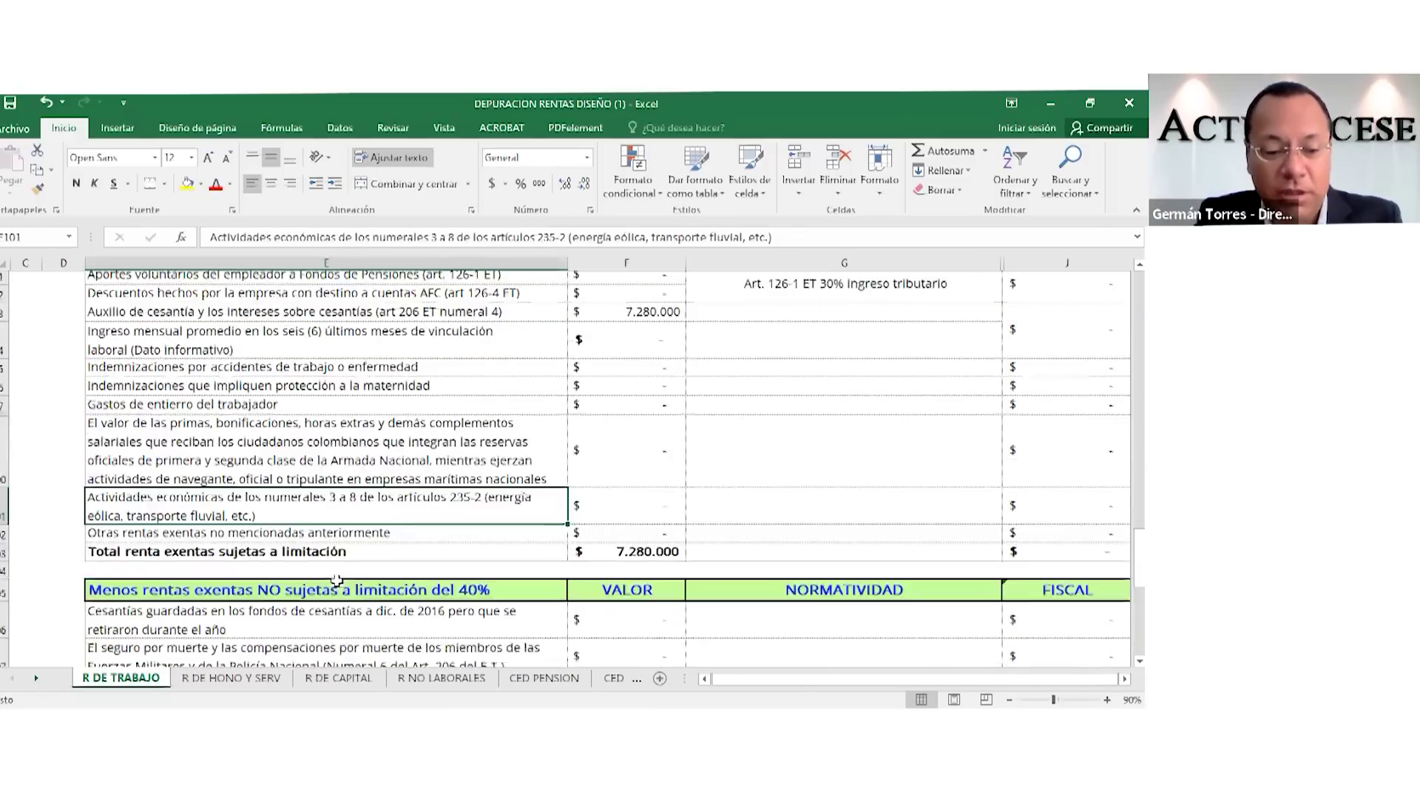
click(444, 524)
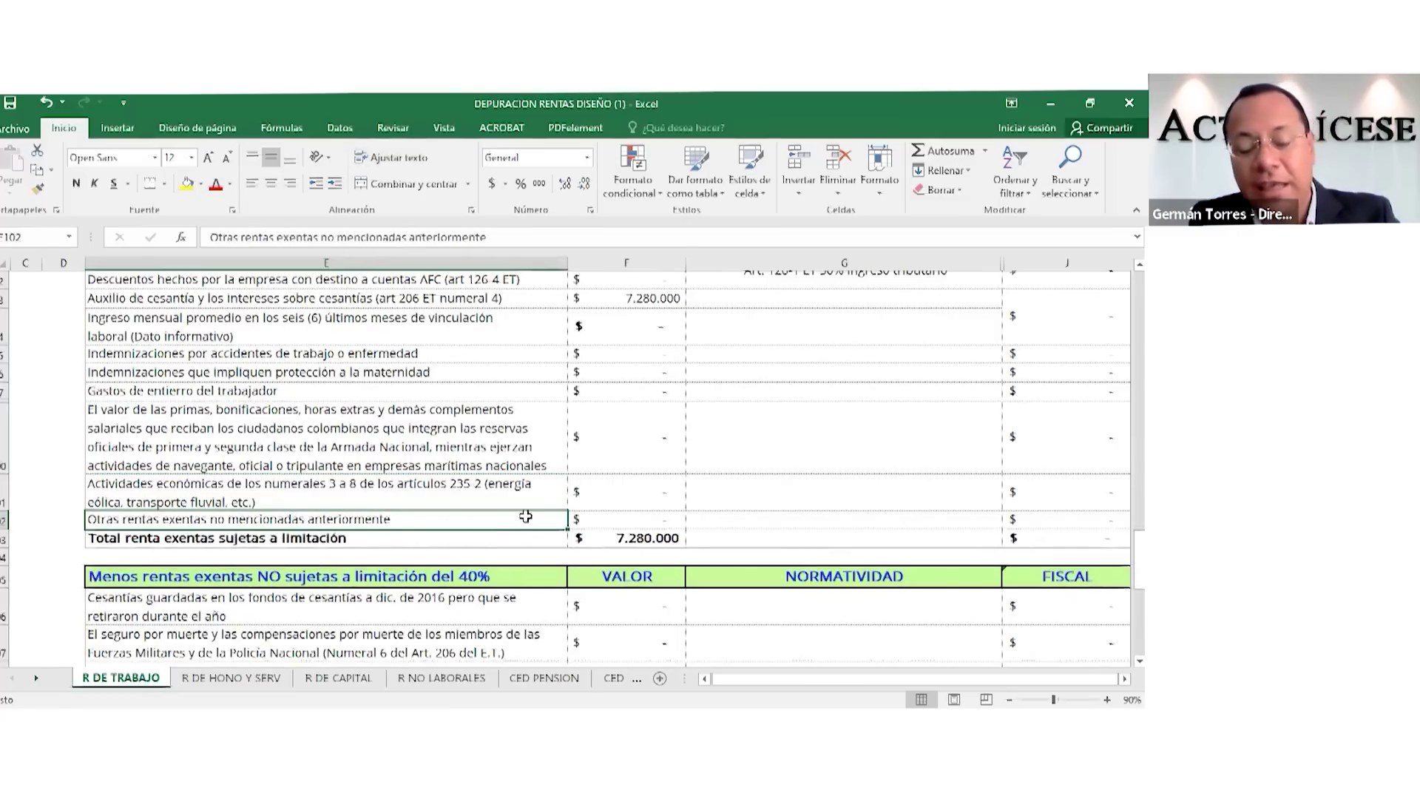
scroll(645, 530, up, 4)
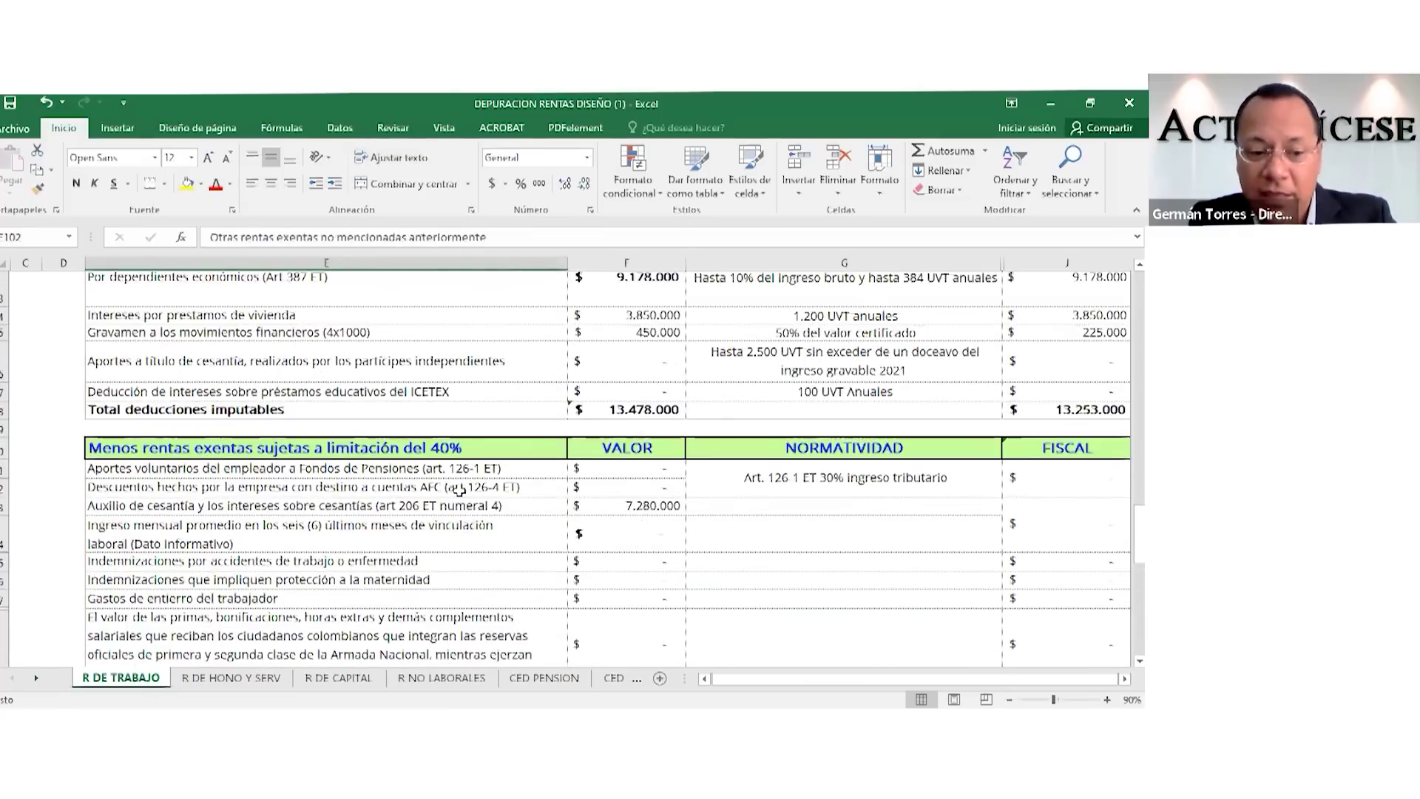
scroll(517, 492, down, 3)
scroll(596, 507, down, 1)
scroll(732, 393, up, 1)
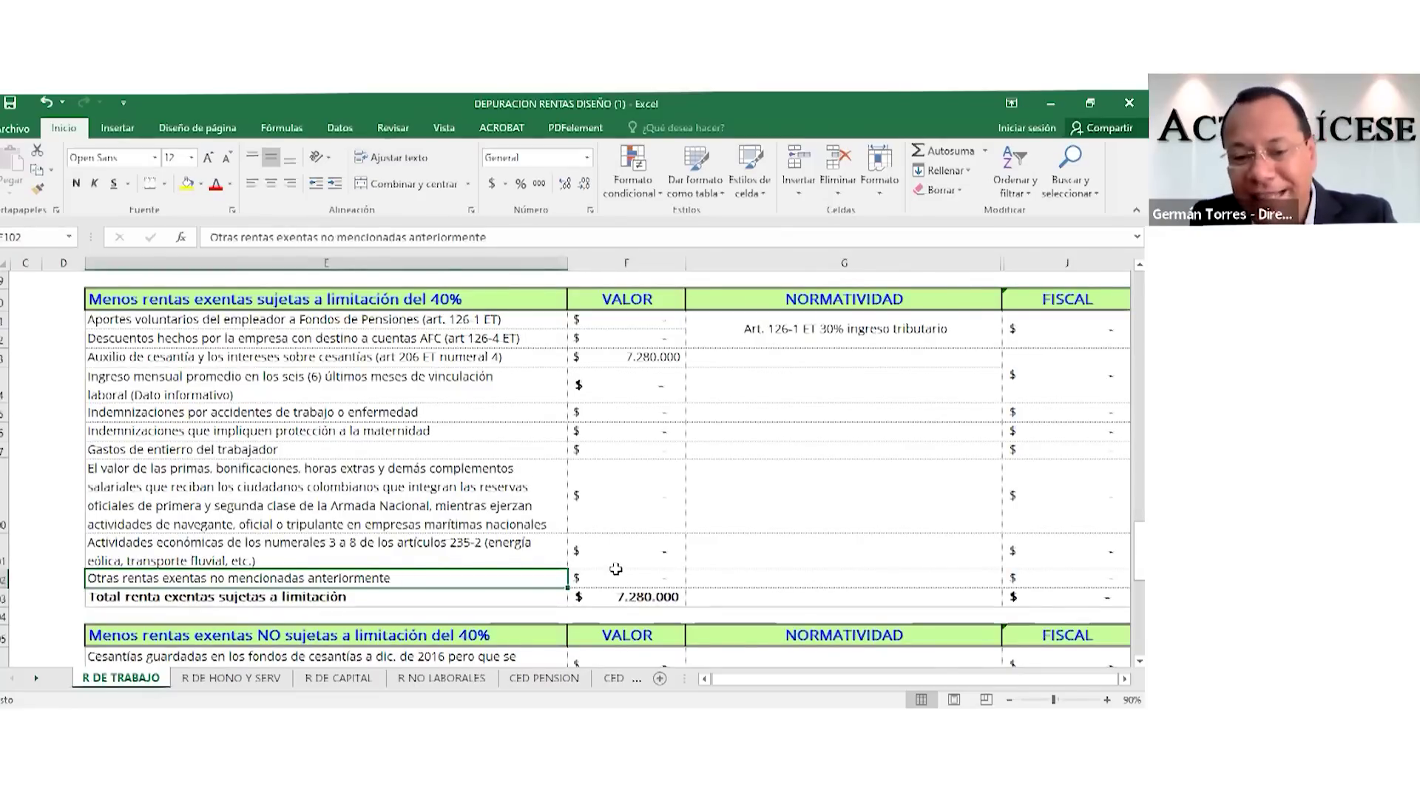
Review the exempt incomes not subject to the 40% limit, from cesantías held at December 2016 to representation expenses of rectors and professors.
scroll(615, 581, down, 3)
scroll(615, 569, down, 3)
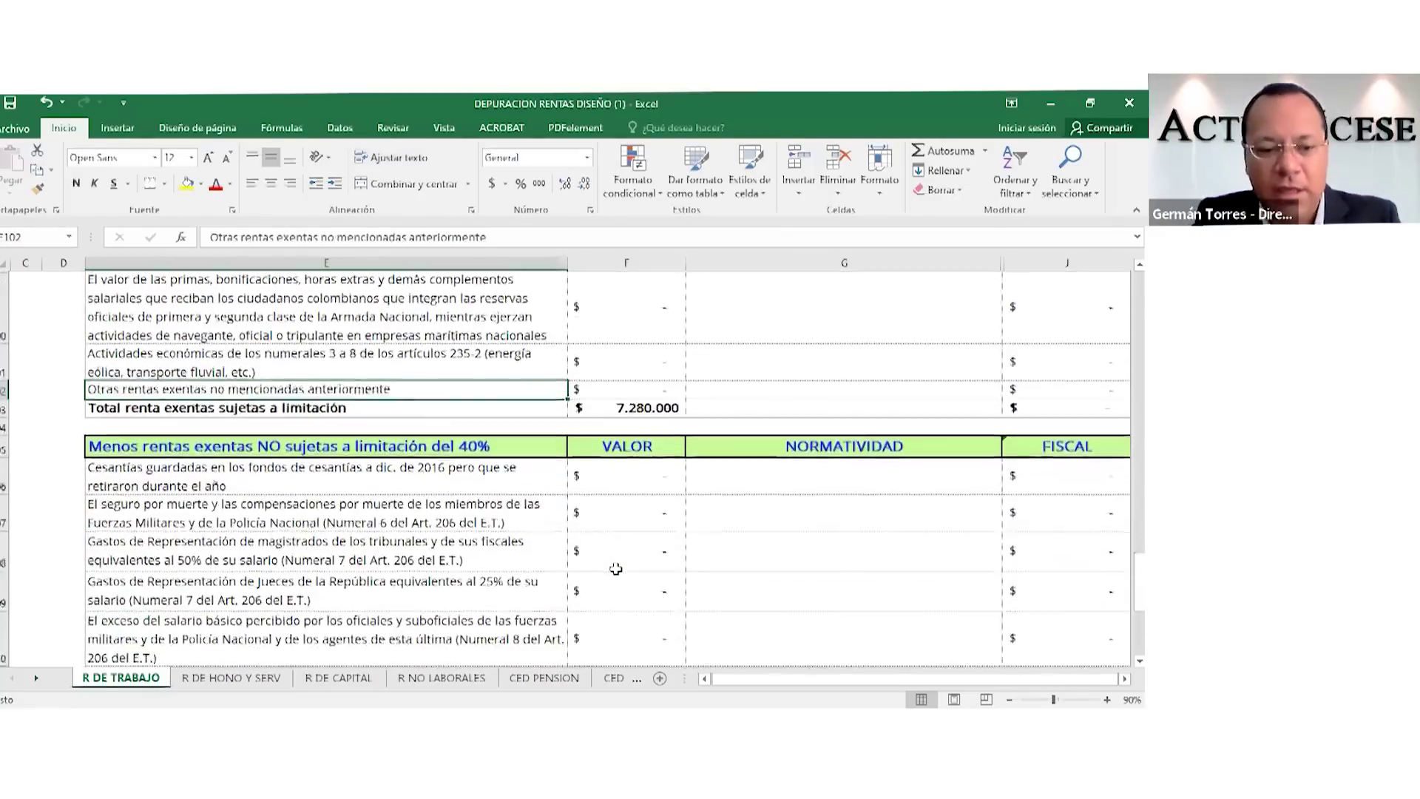
click(278, 325)
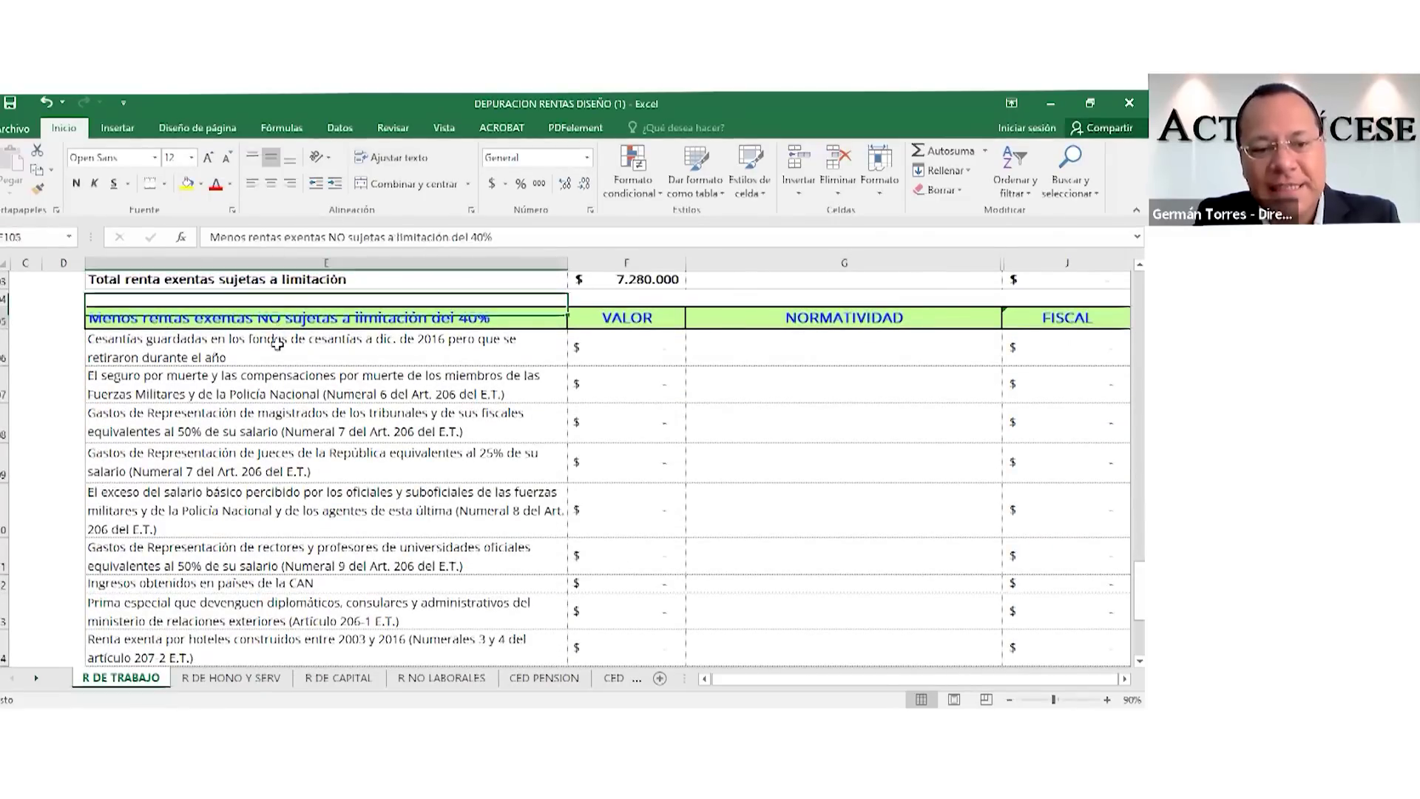
click(470, 349)
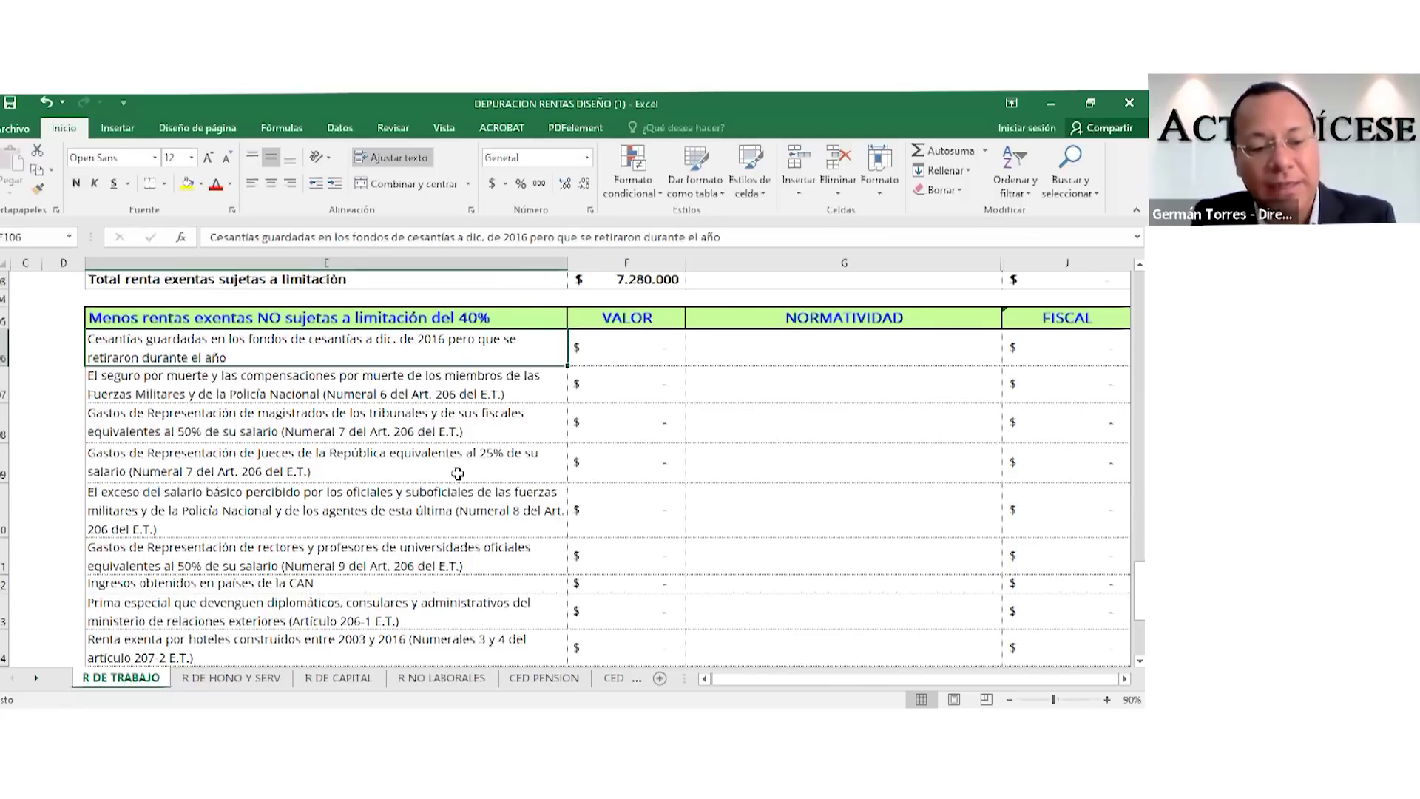
click(437, 400)
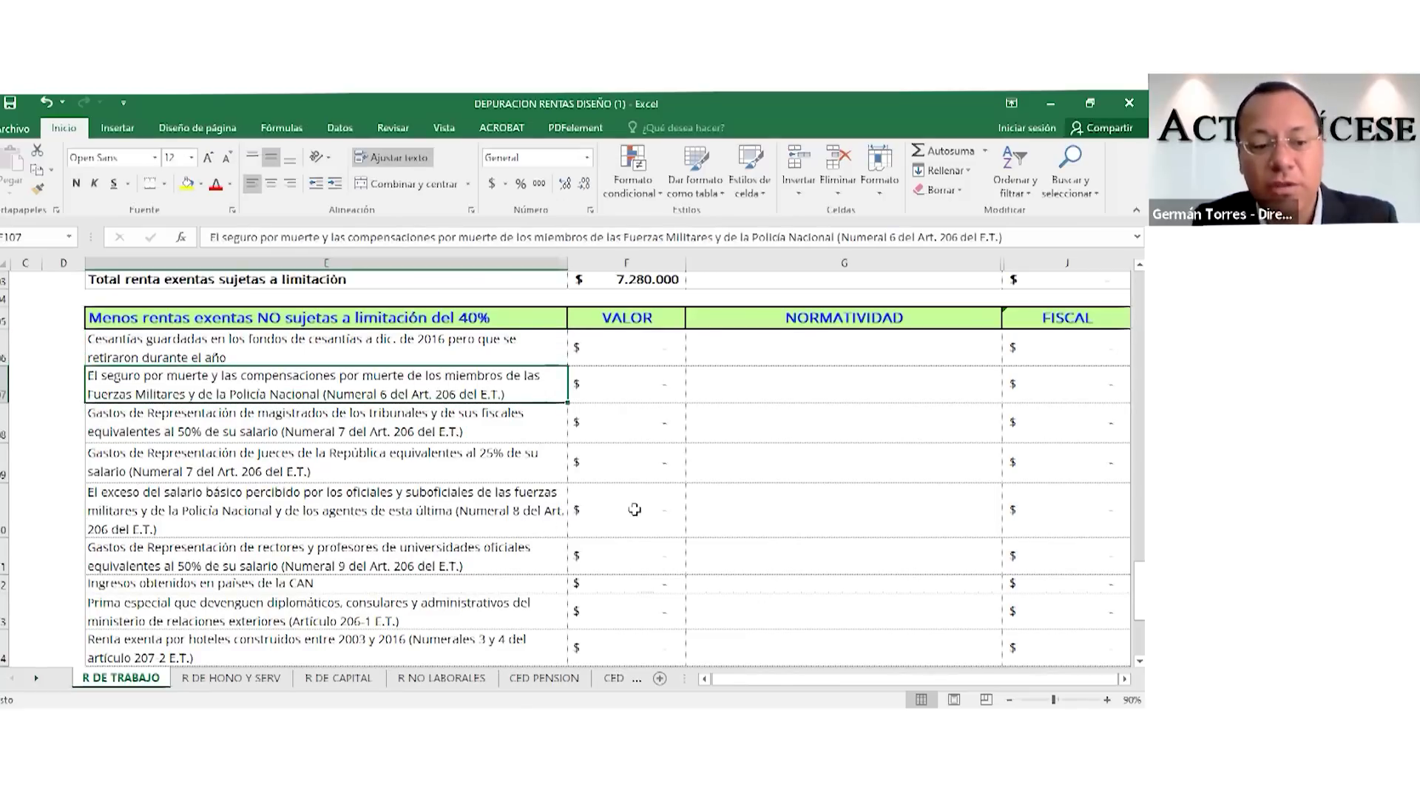
key(Down)
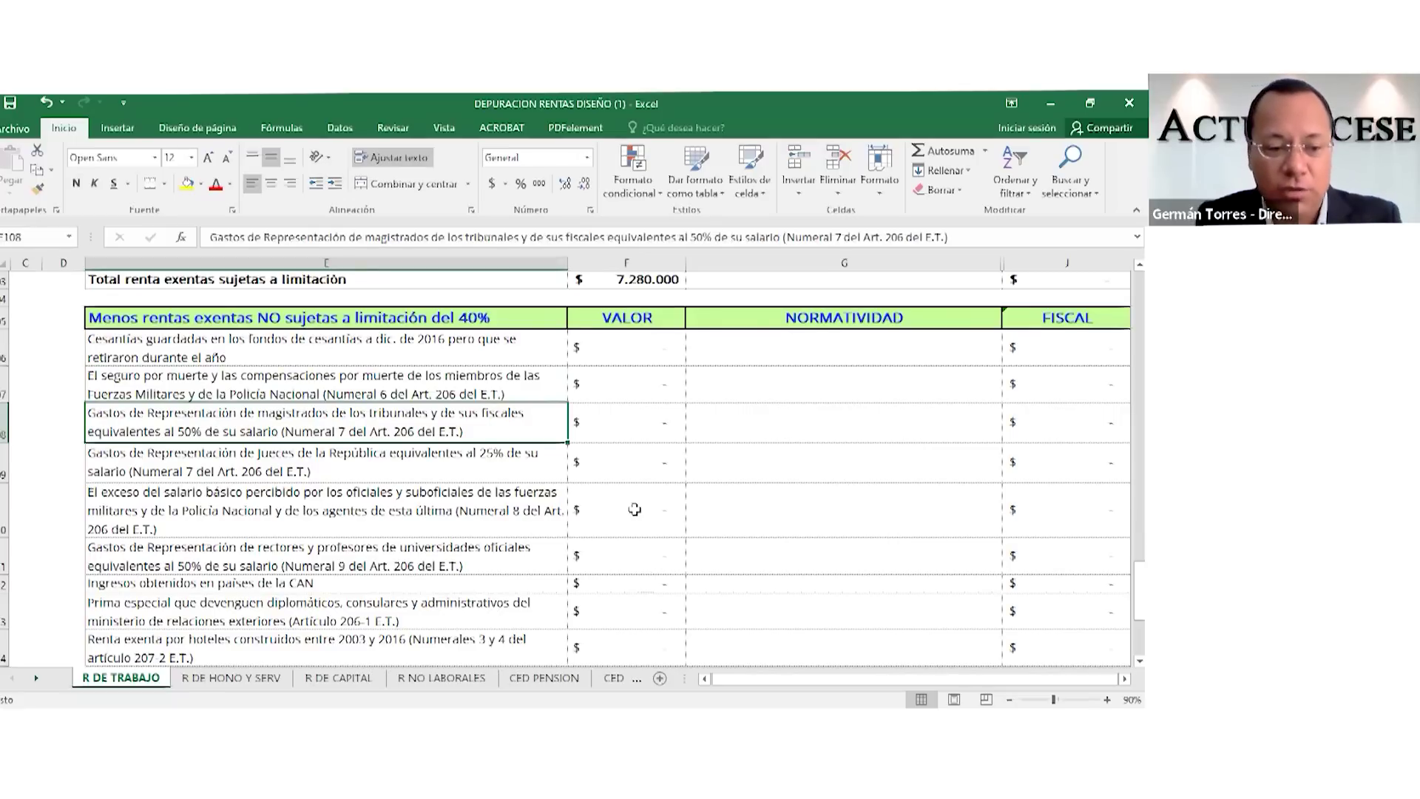
key(Down)
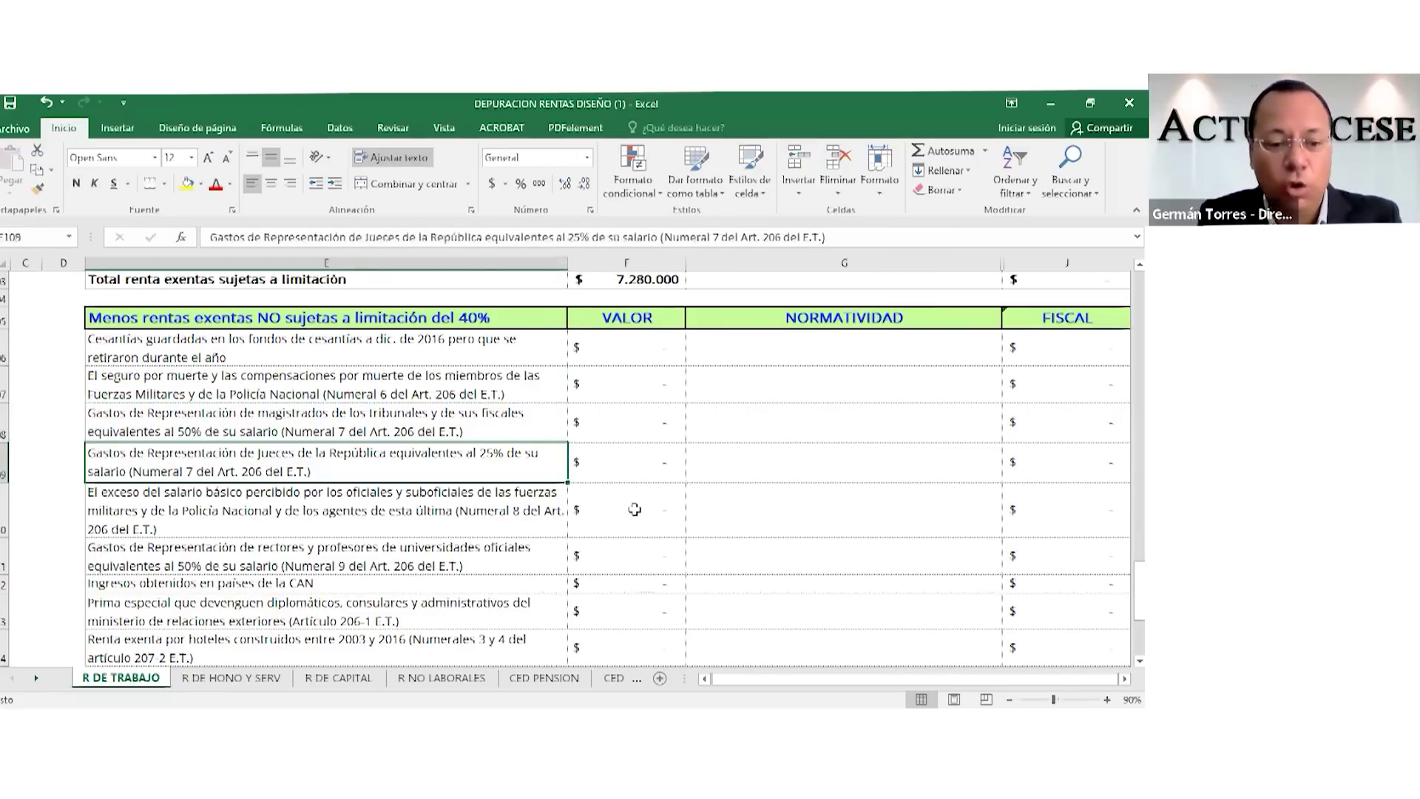
key(Down)
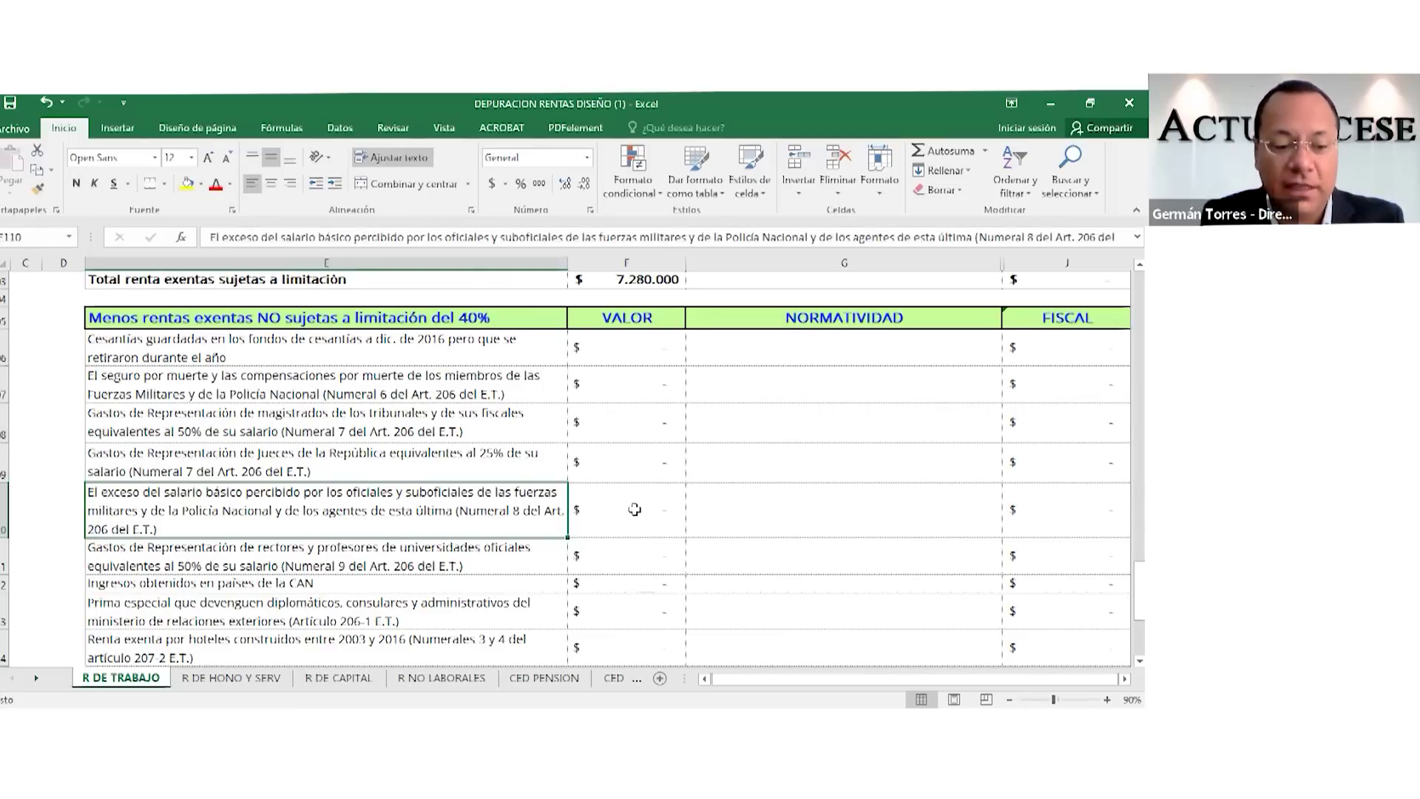
key(Down)
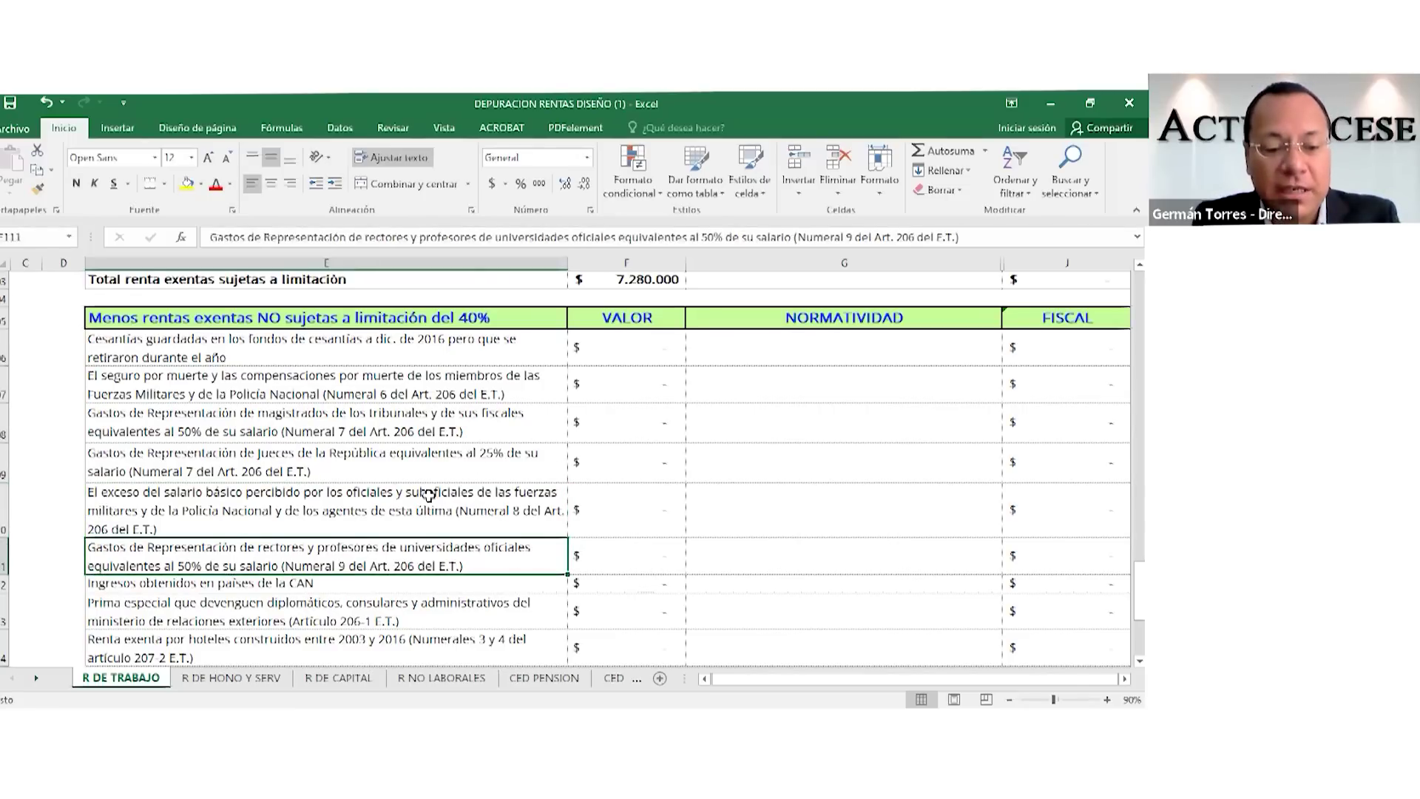
Review the exempt incomes for CAN countries, diplomatic special premiums and hotels, and look over the summary lines ending the worksheet.
scroll(429, 503, down, 2)
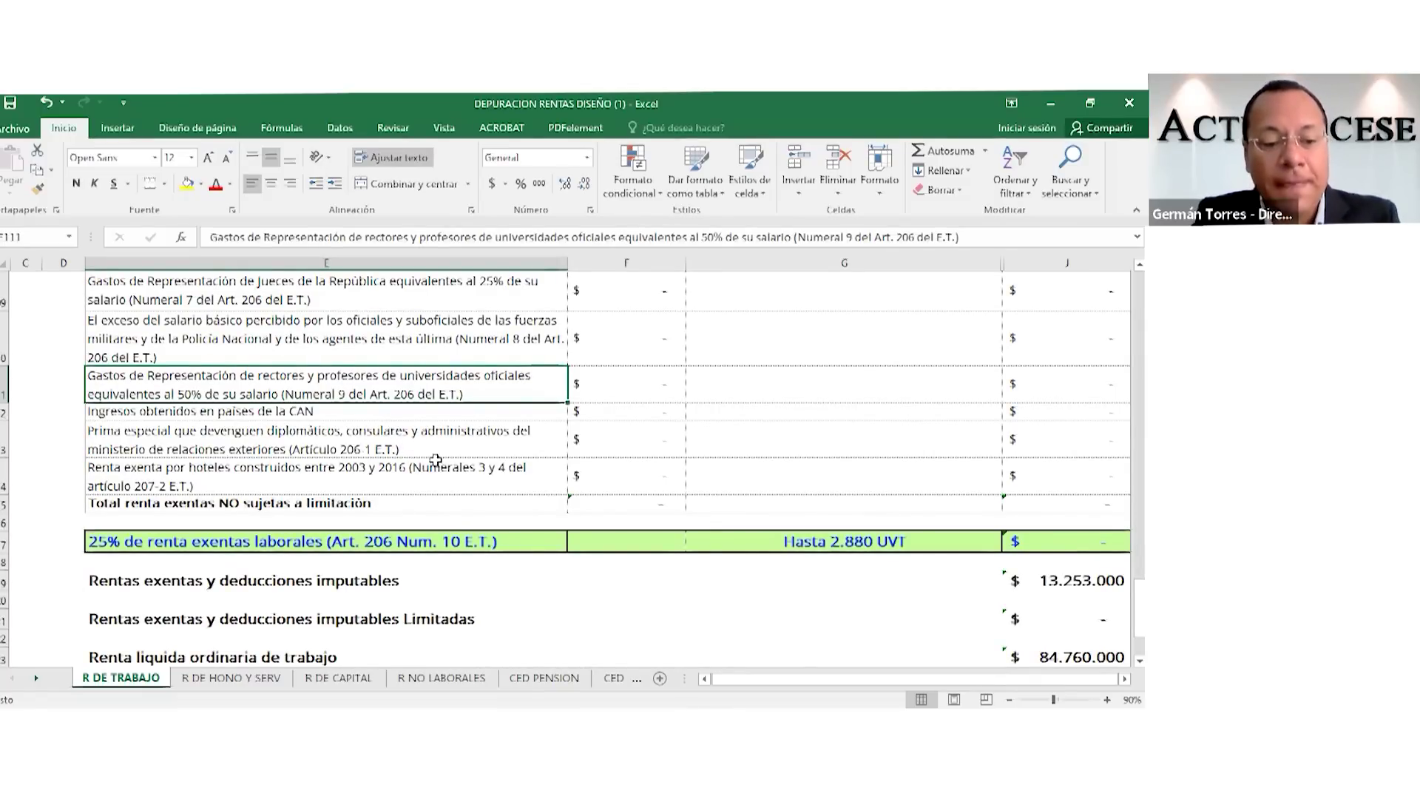
key(Down)
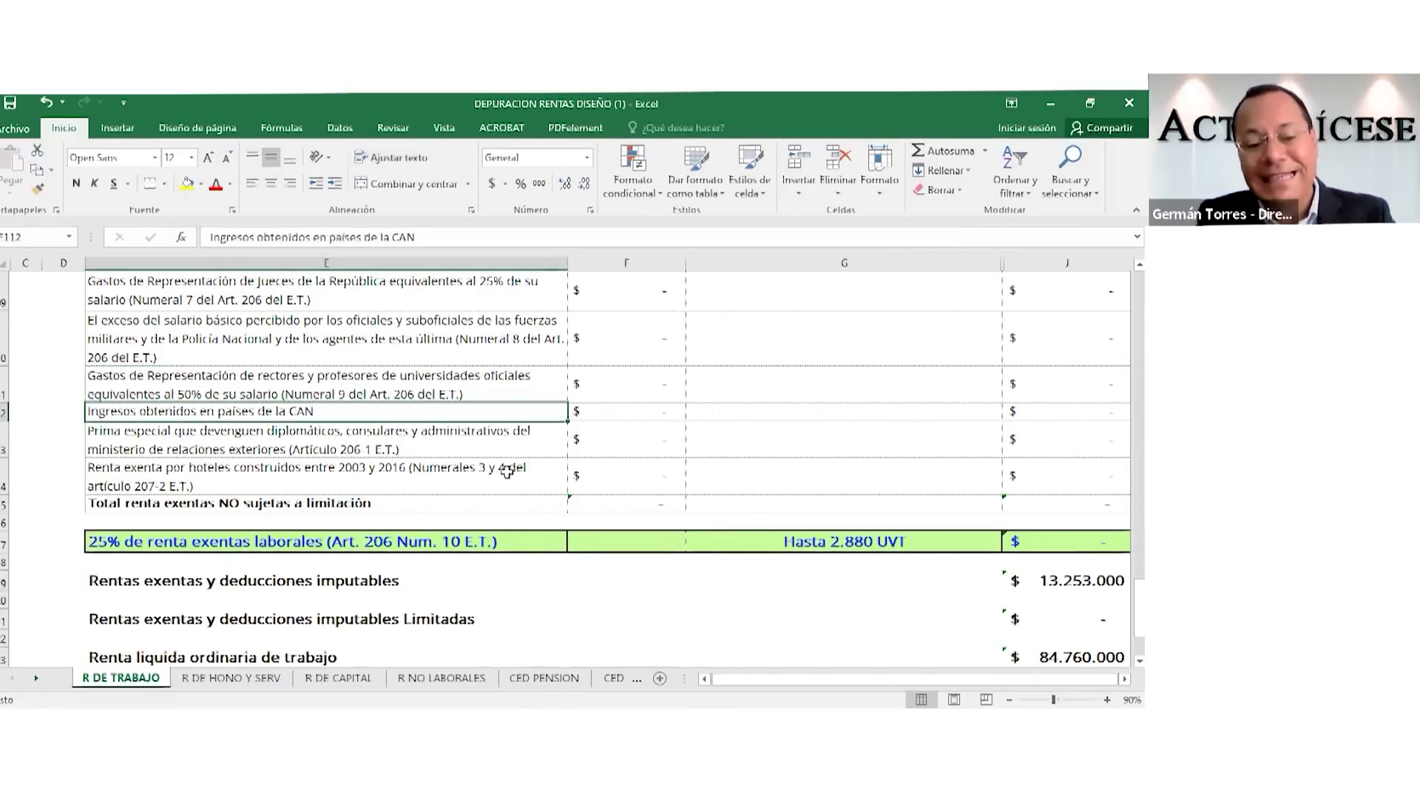
key(Down)
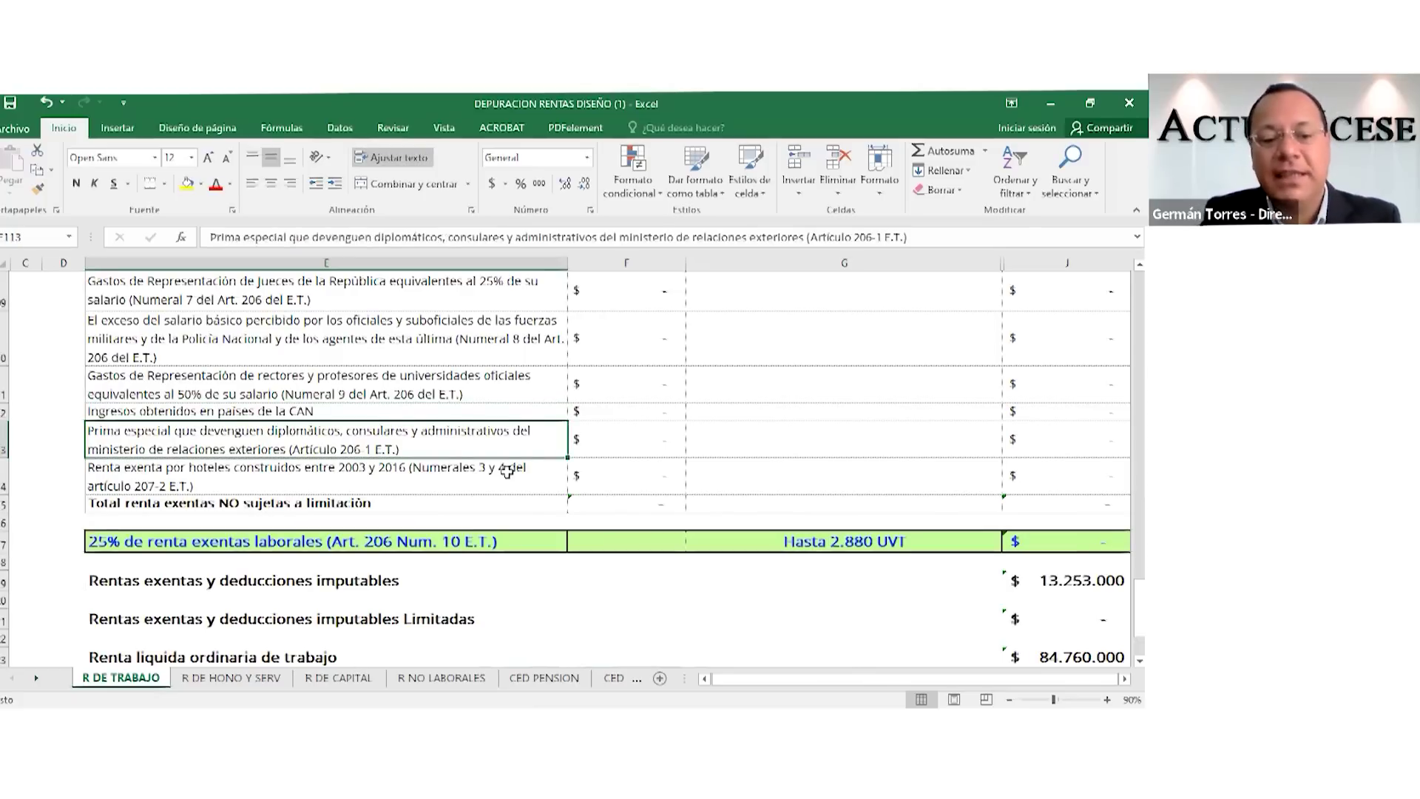
key(Down)
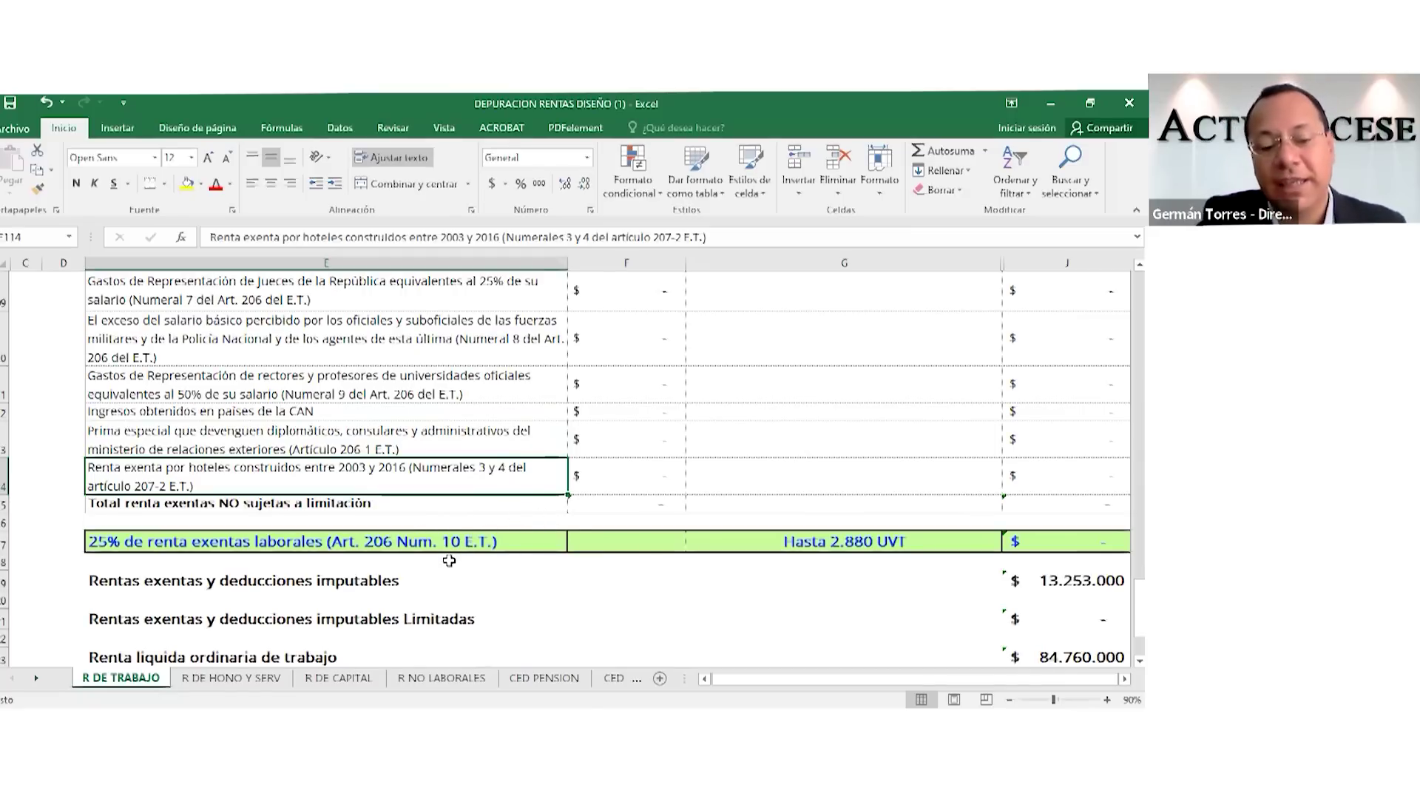
scroll(449, 561, up, 3)
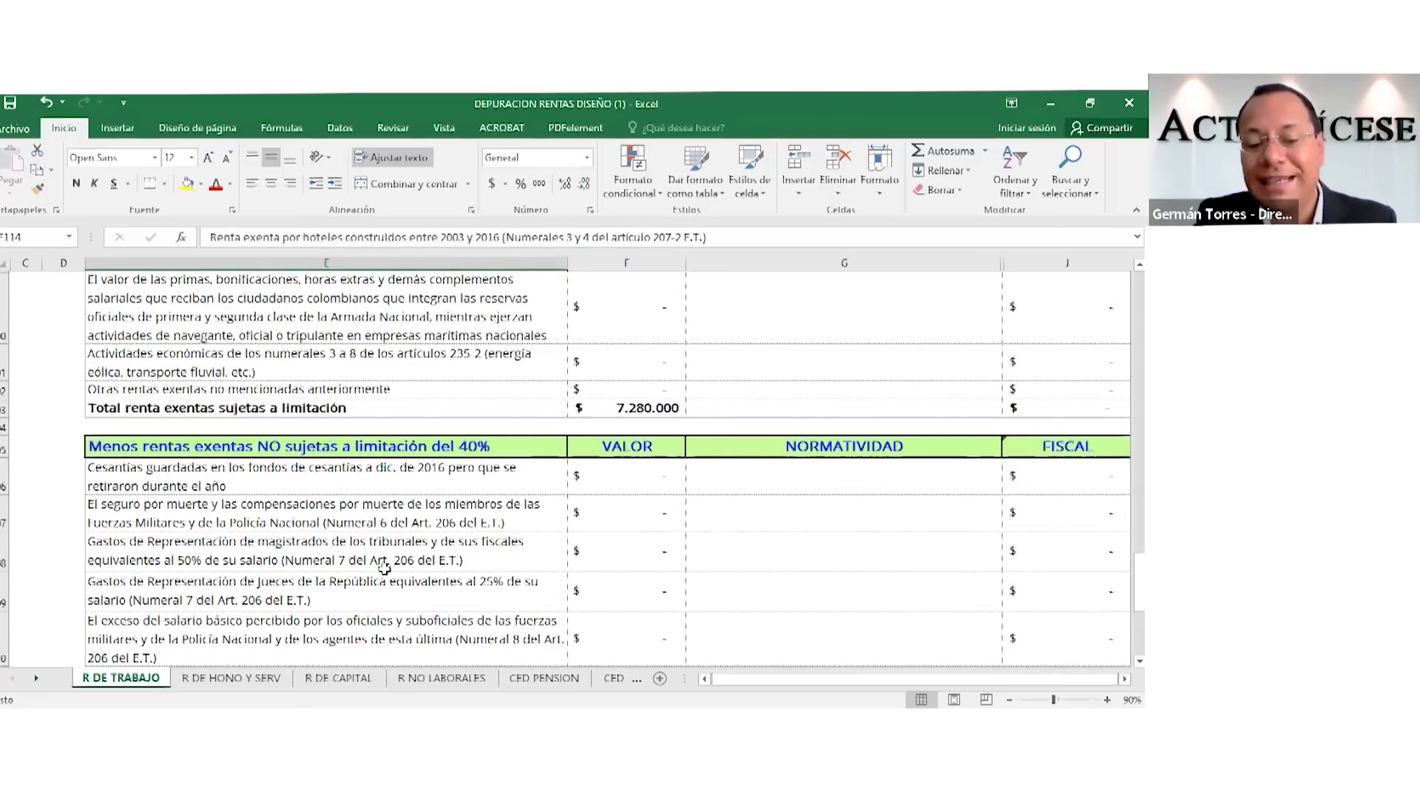
scroll(384, 568, down, 5)
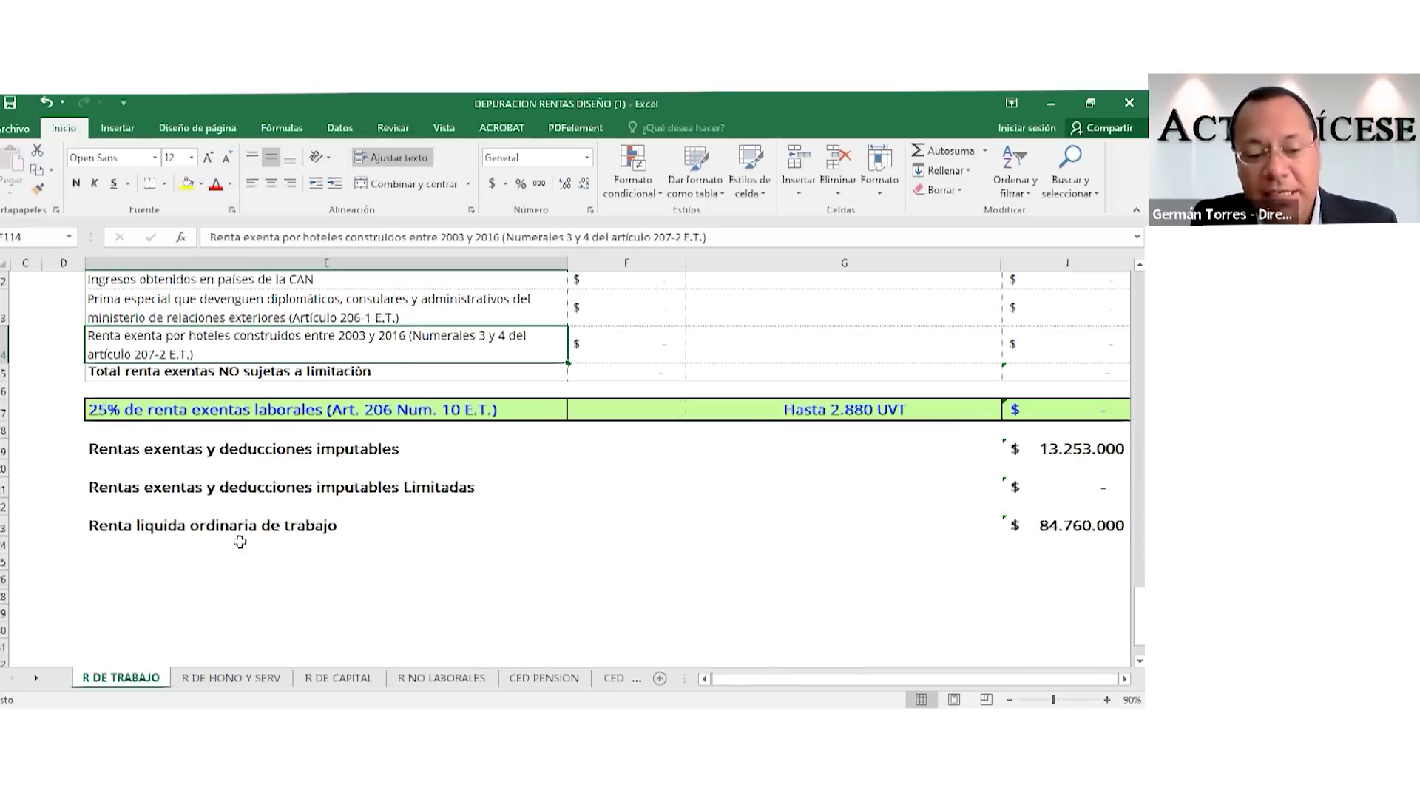
click(1035, 547)
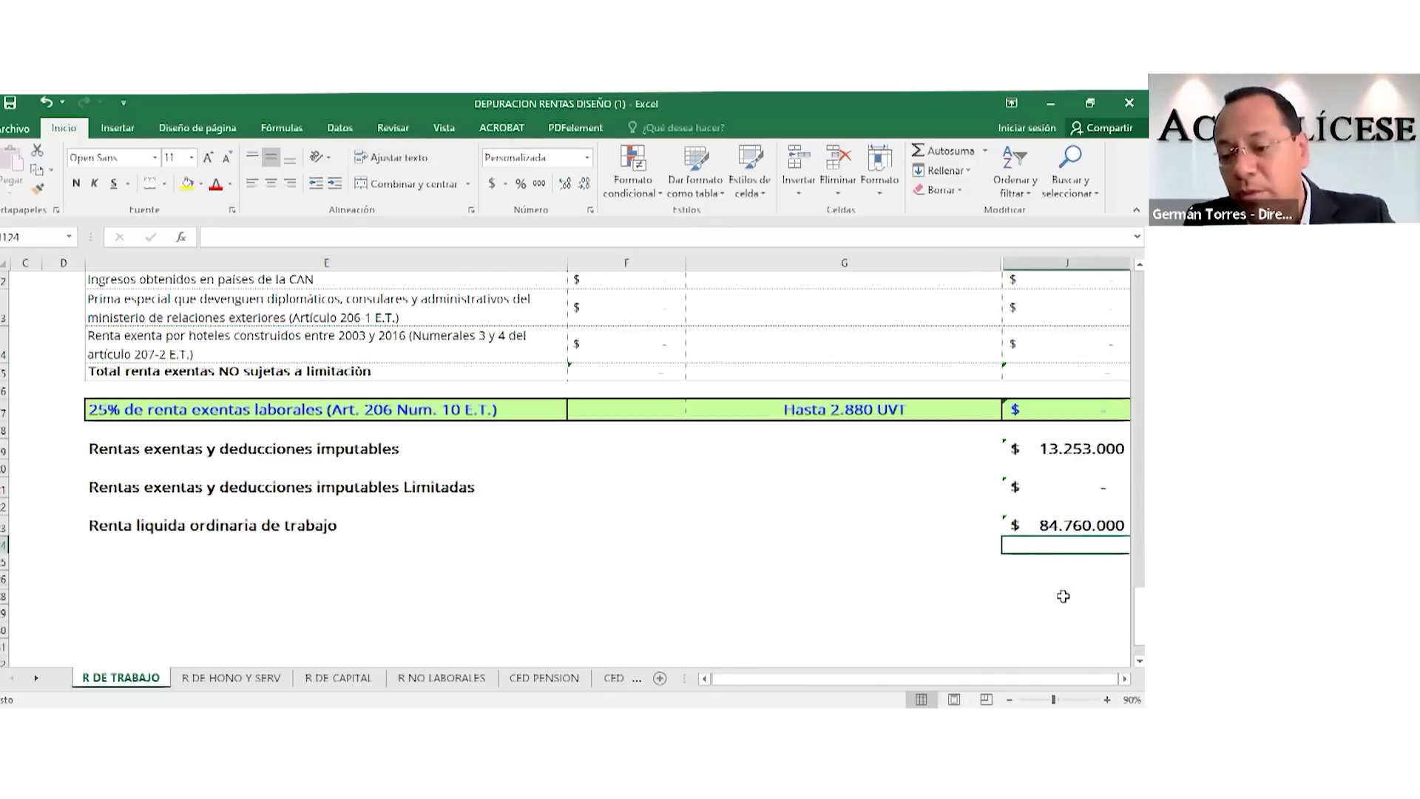
Go back over the worksheet from gross labour income through non-constitutive income, deductions and exempt incomes subject to the 40% limit.
scroll(1063, 596, up, 1)
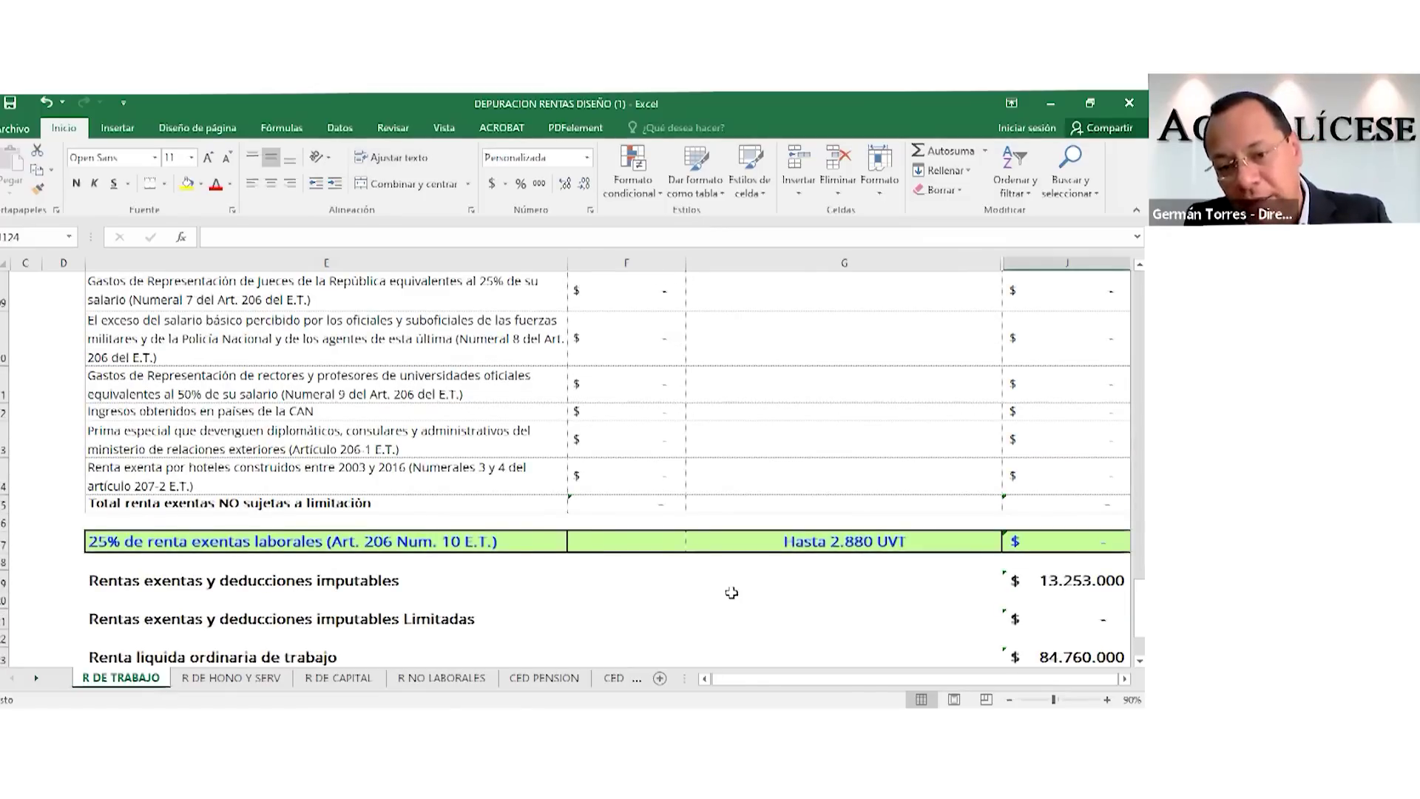
scroll(732, 593, up, 10)
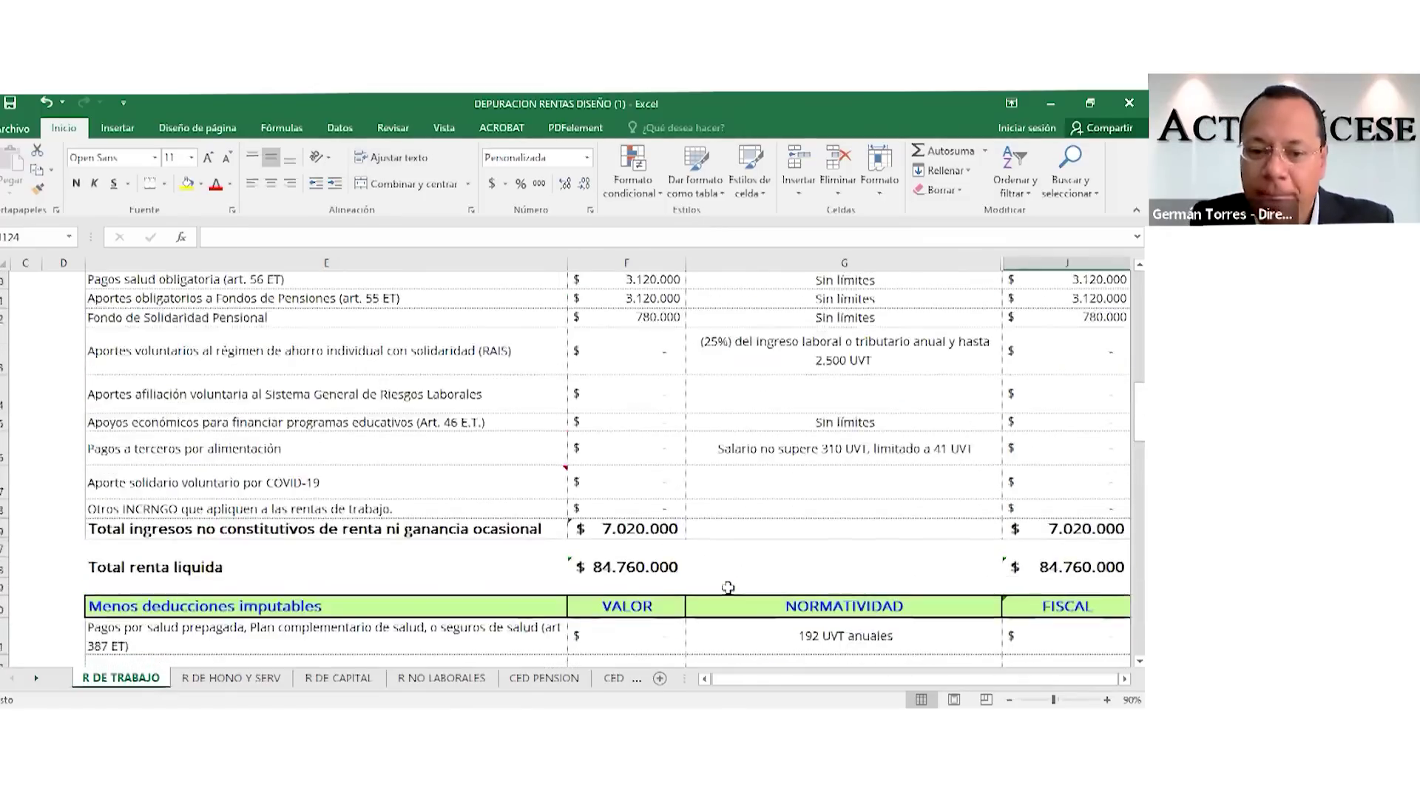
scroll(729, 586, up, 5)
scroll(651, 477, up, 6)
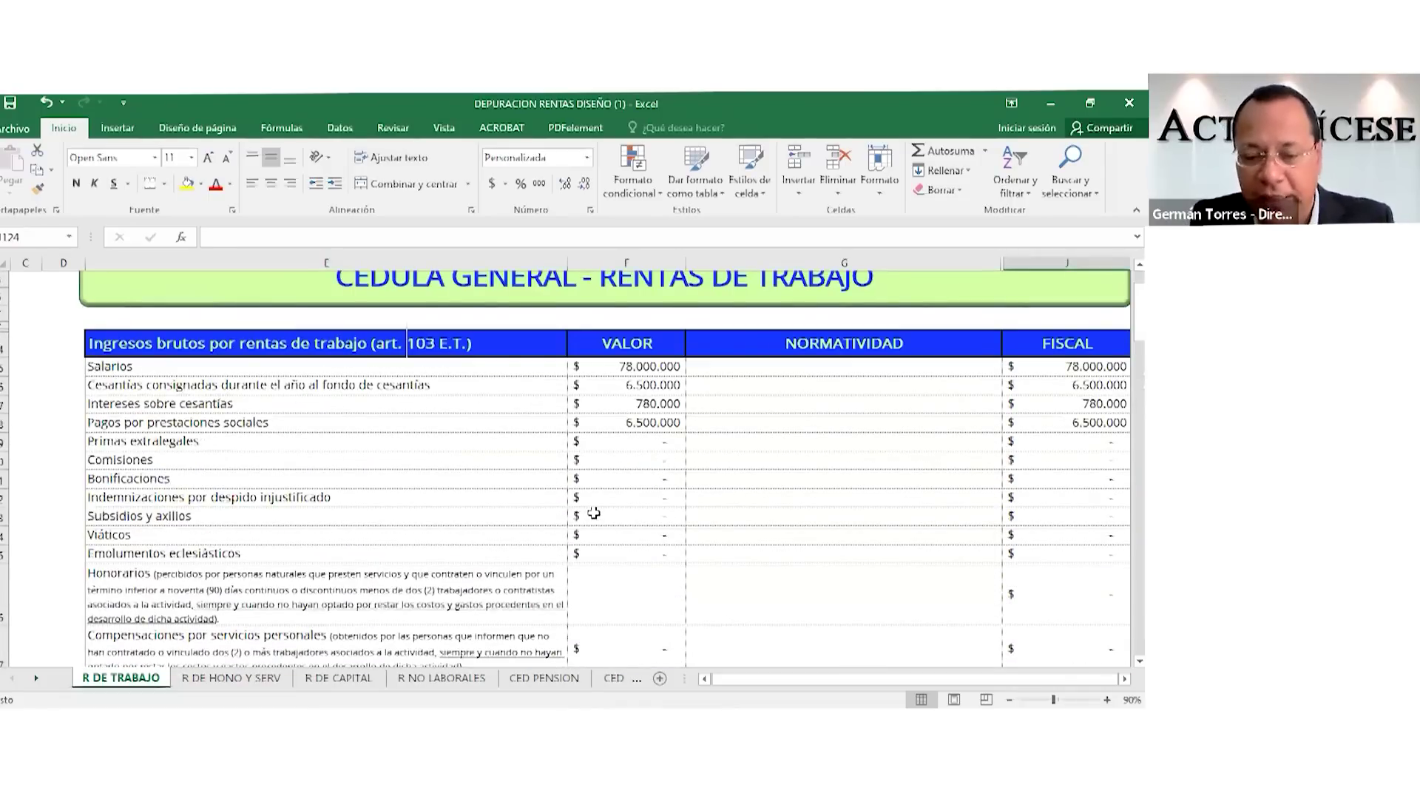
scroll(594, 513, down, 6)
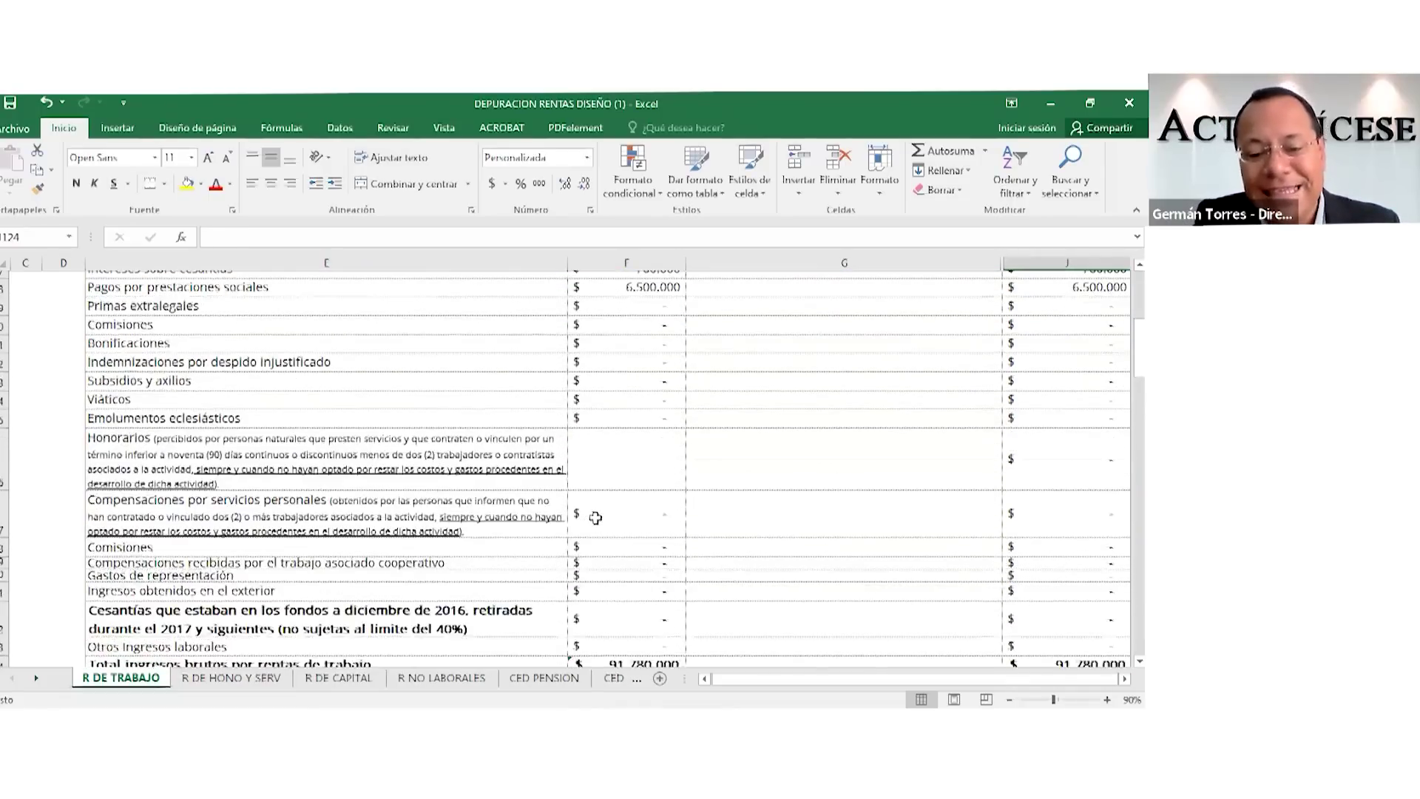
scroll(595, 518, down, 1)
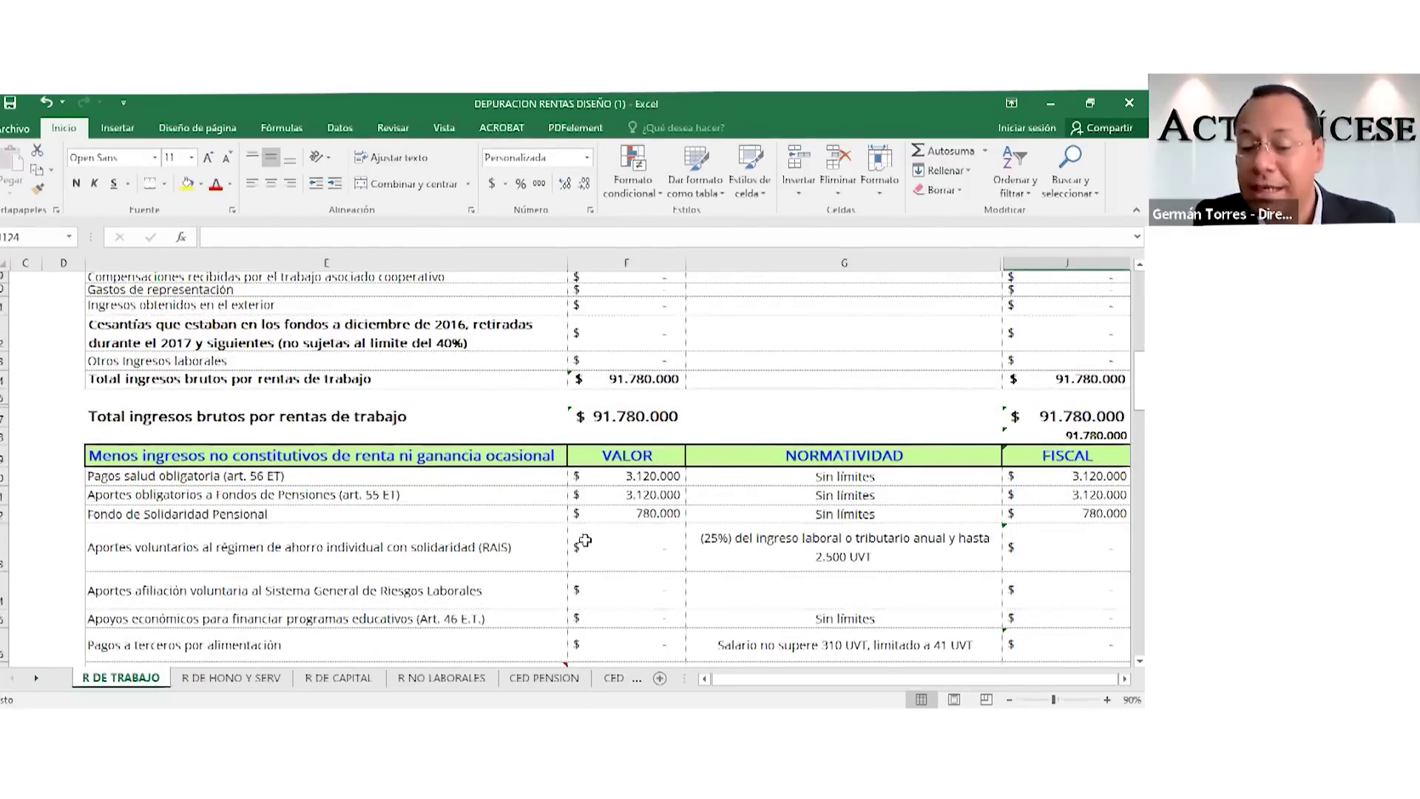
scroll(584, 540, down, 1)
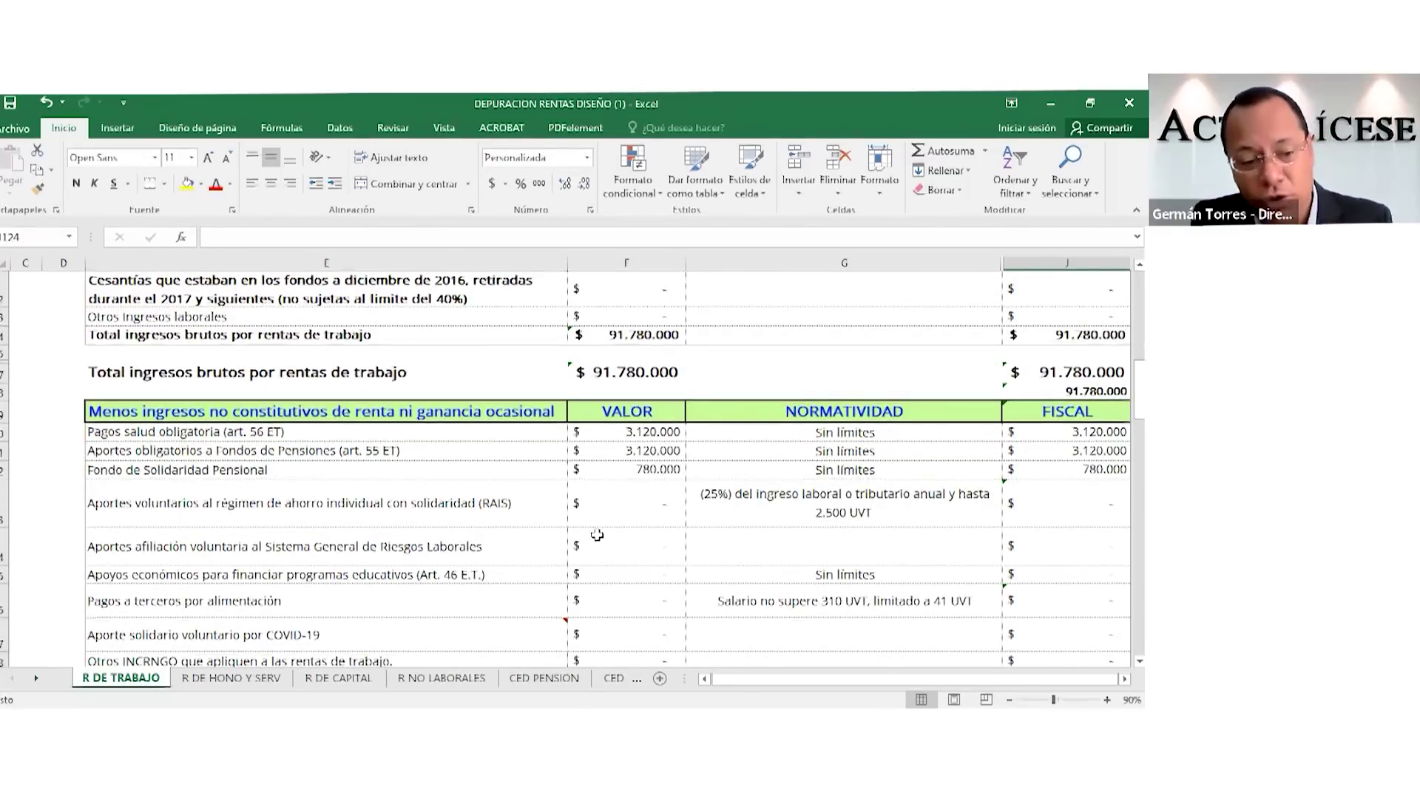
scroll(597, 533, down, 1)
scroll(597, 534, down, 1)
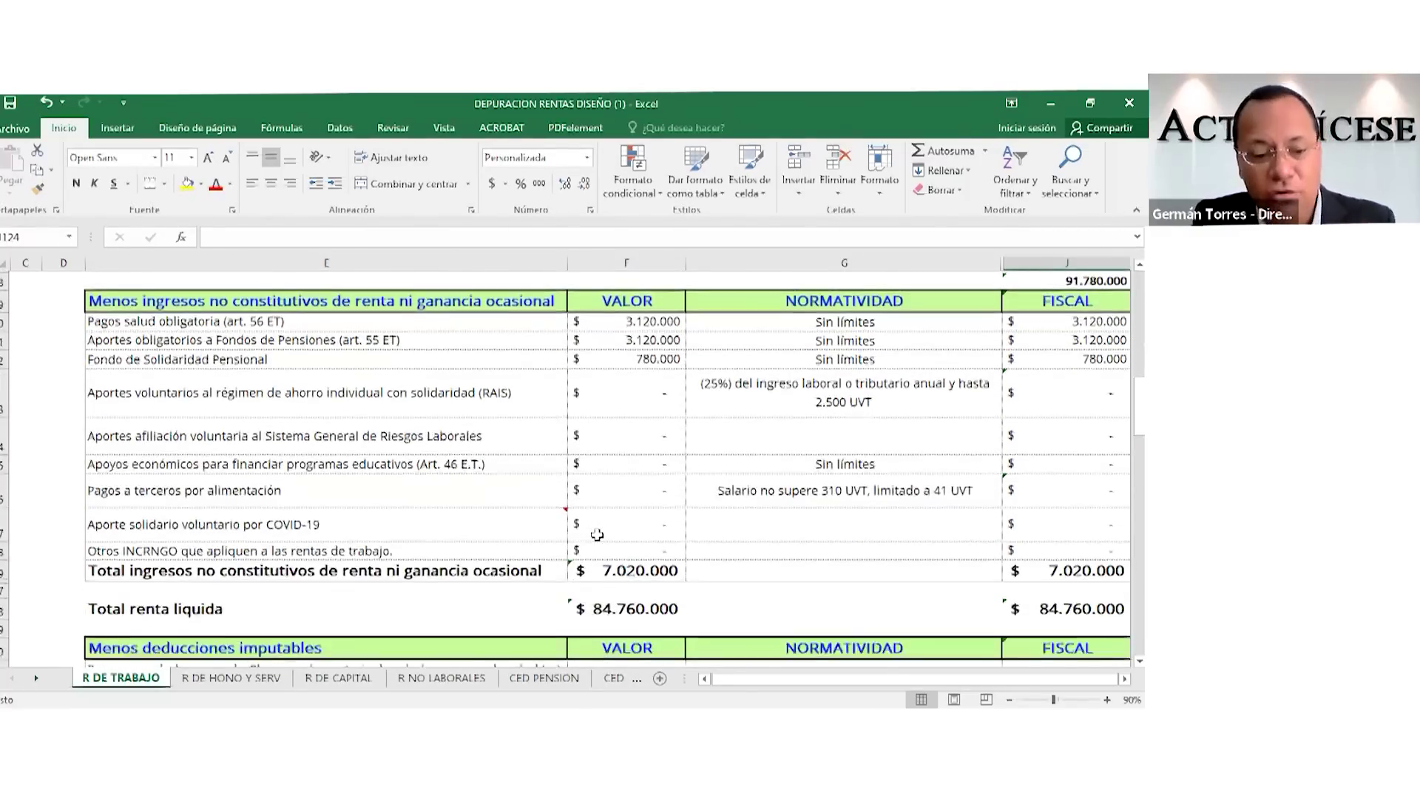
scroll(600, 547, down, 2)
scroll(603, 555, down, 1)
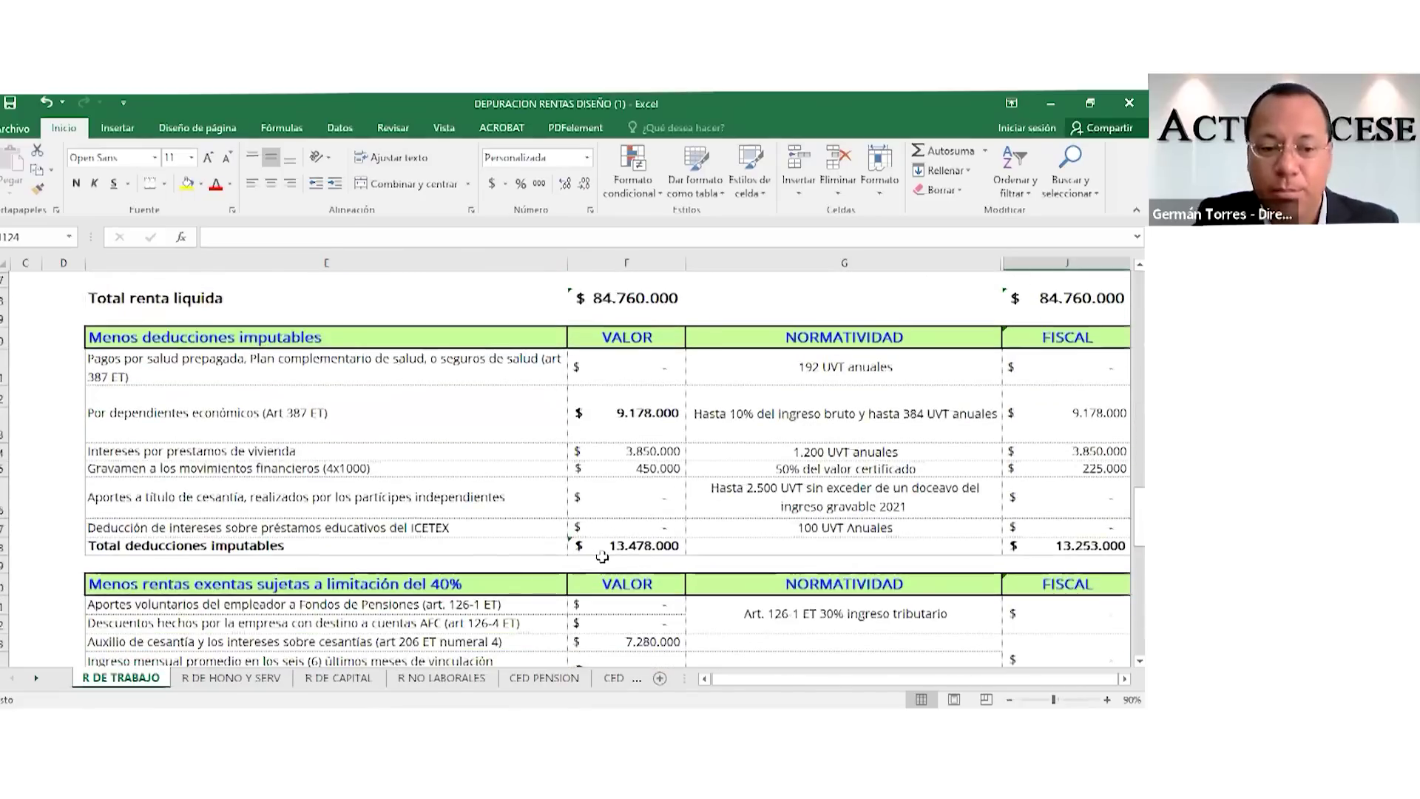
scroll(605, 551, down, 1)
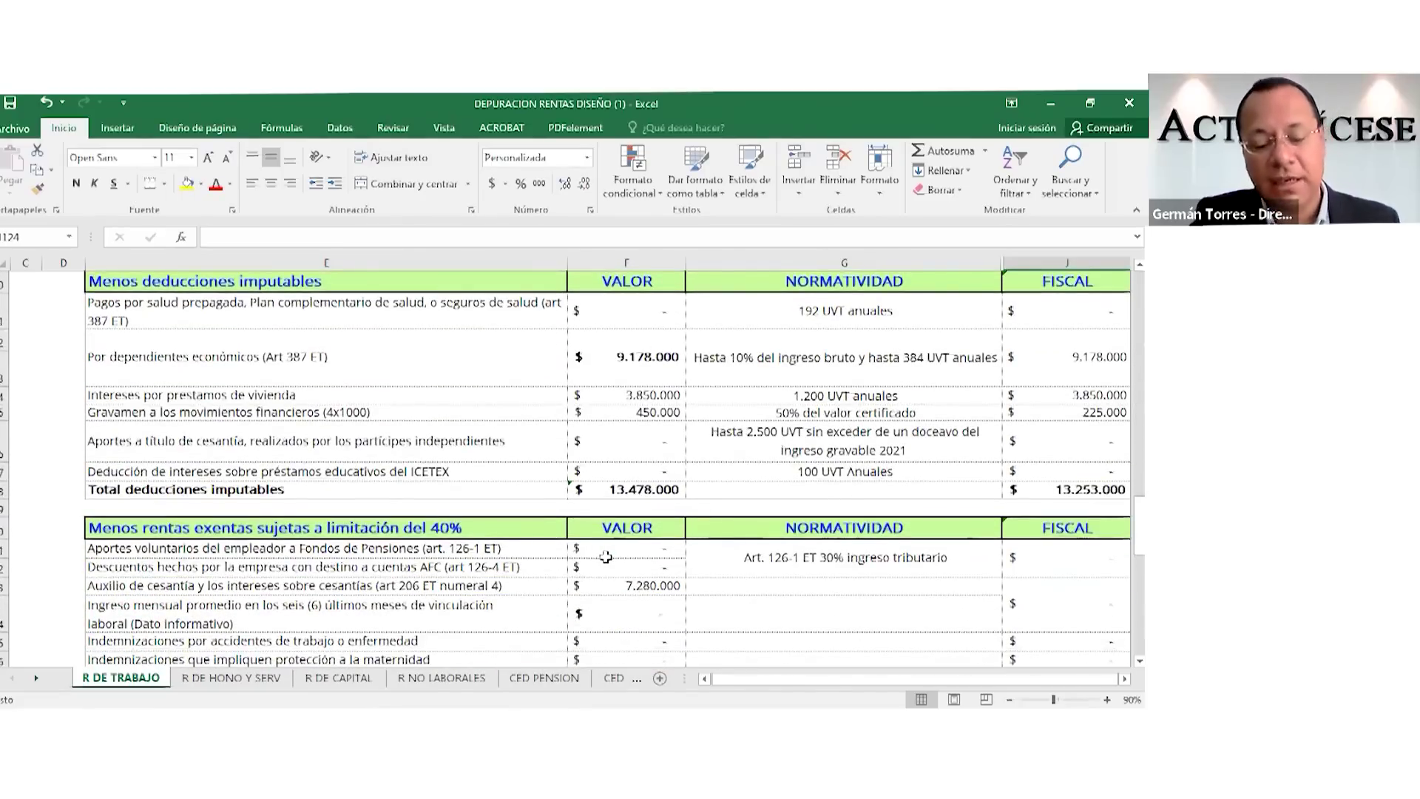
scroll(616, 555, down, 5)
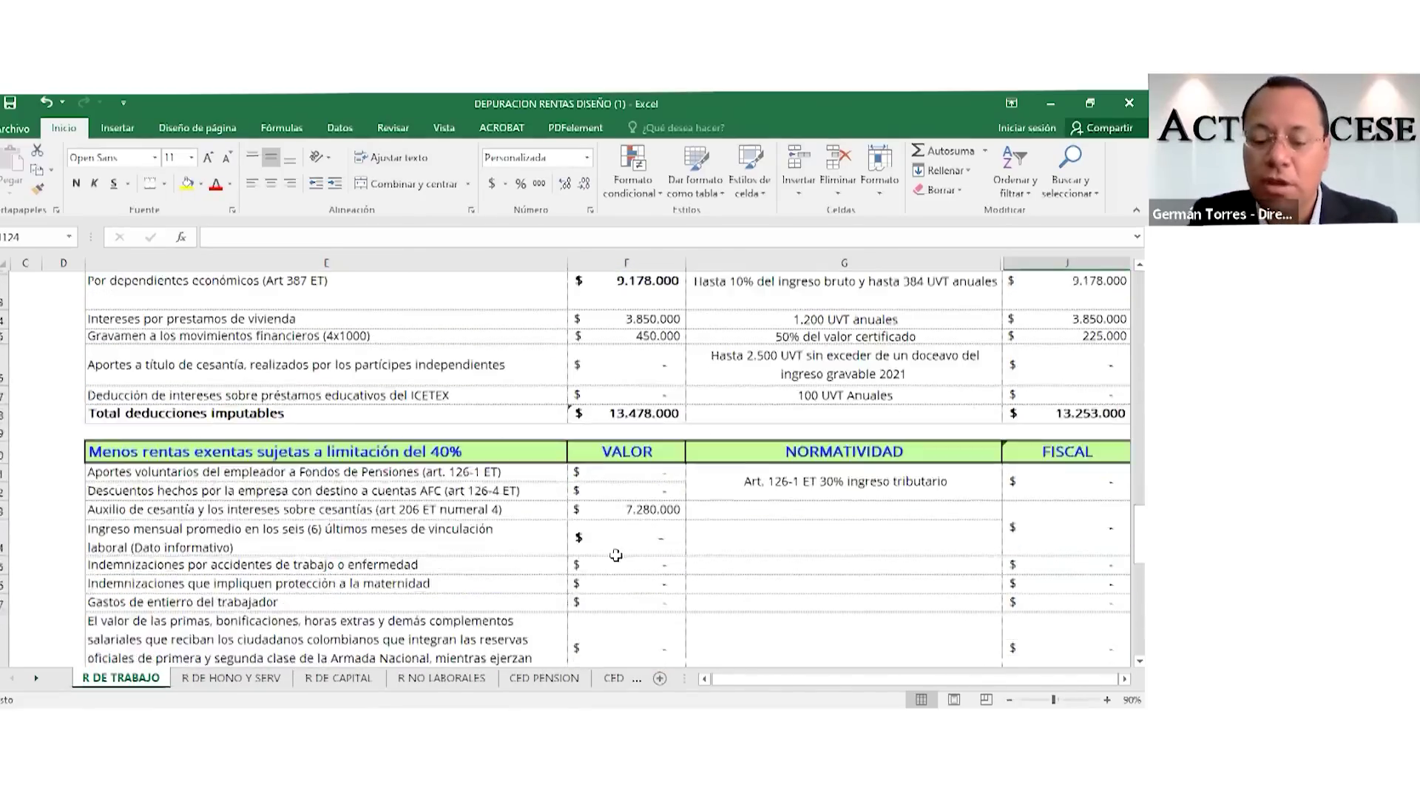
Check the fiscal formula that calculates Renta liquida ordinaria de trabajo.
scroll(620, 568, down, 7)
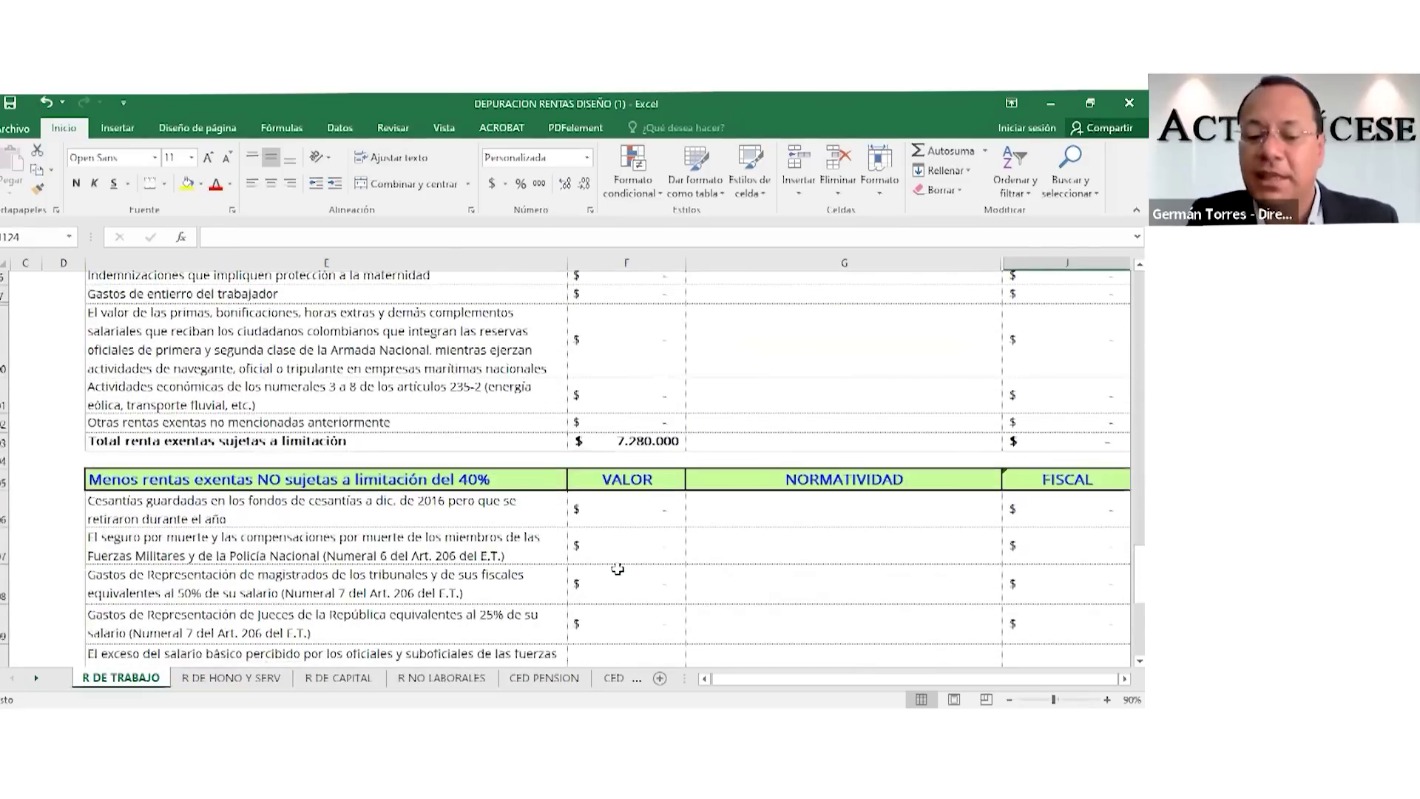
click(282, 531)
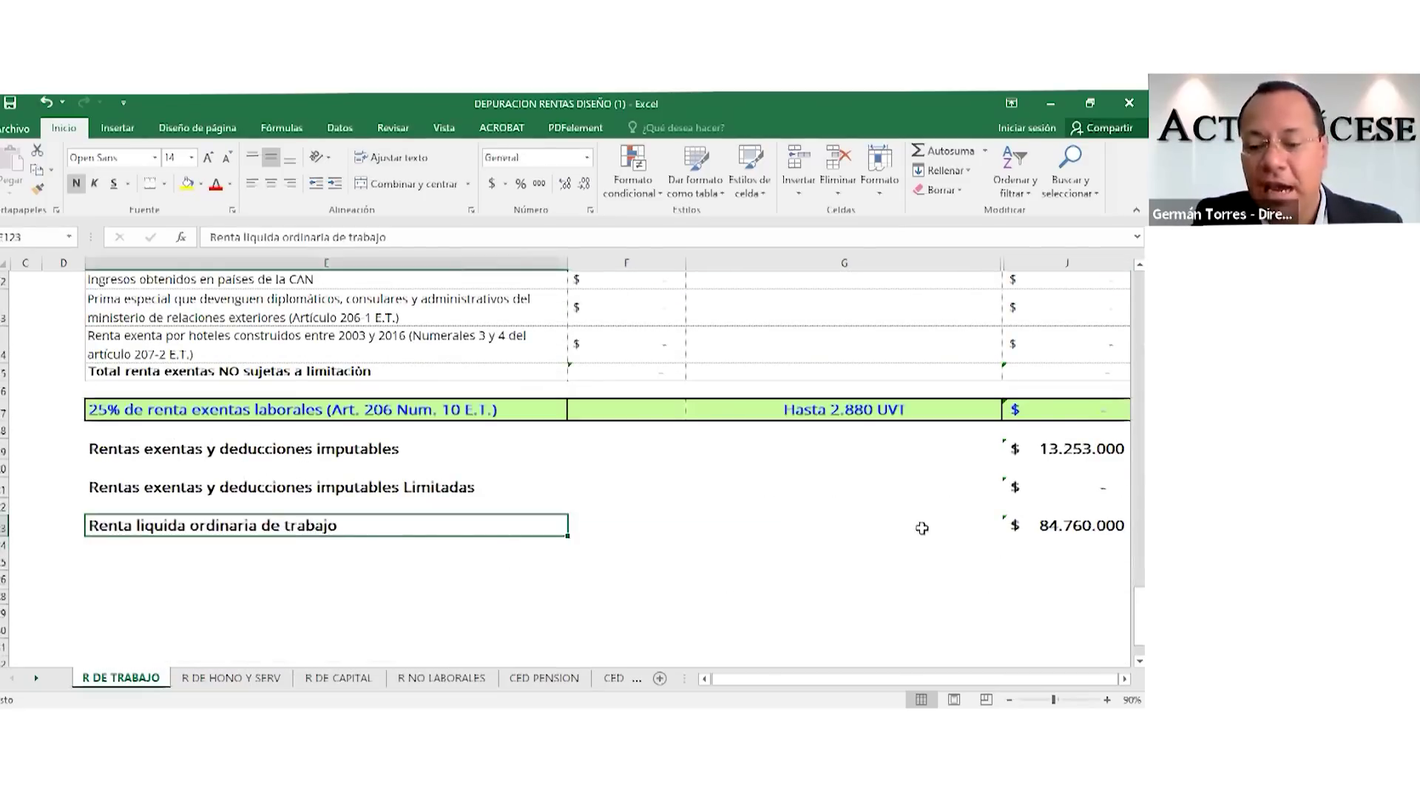
click(1014, 534)
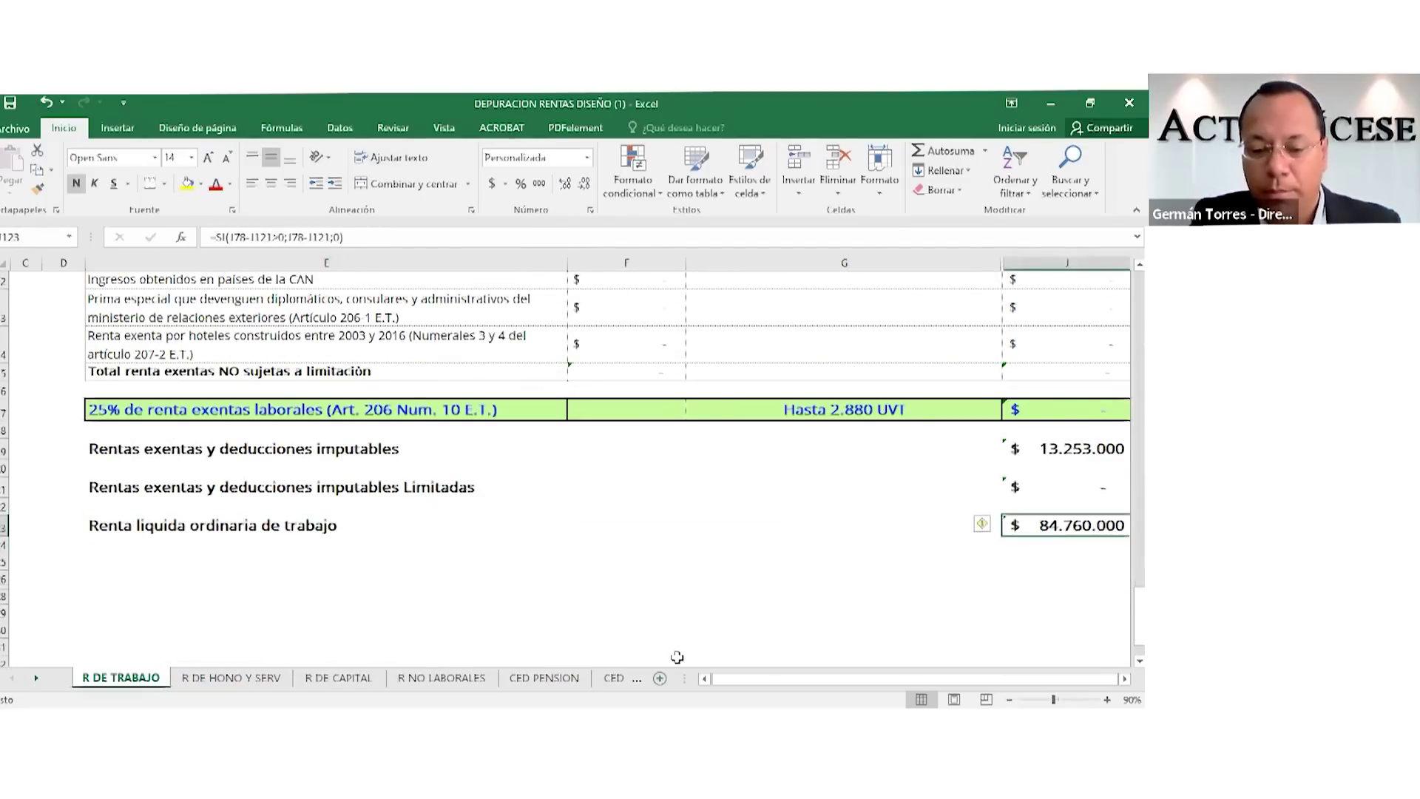